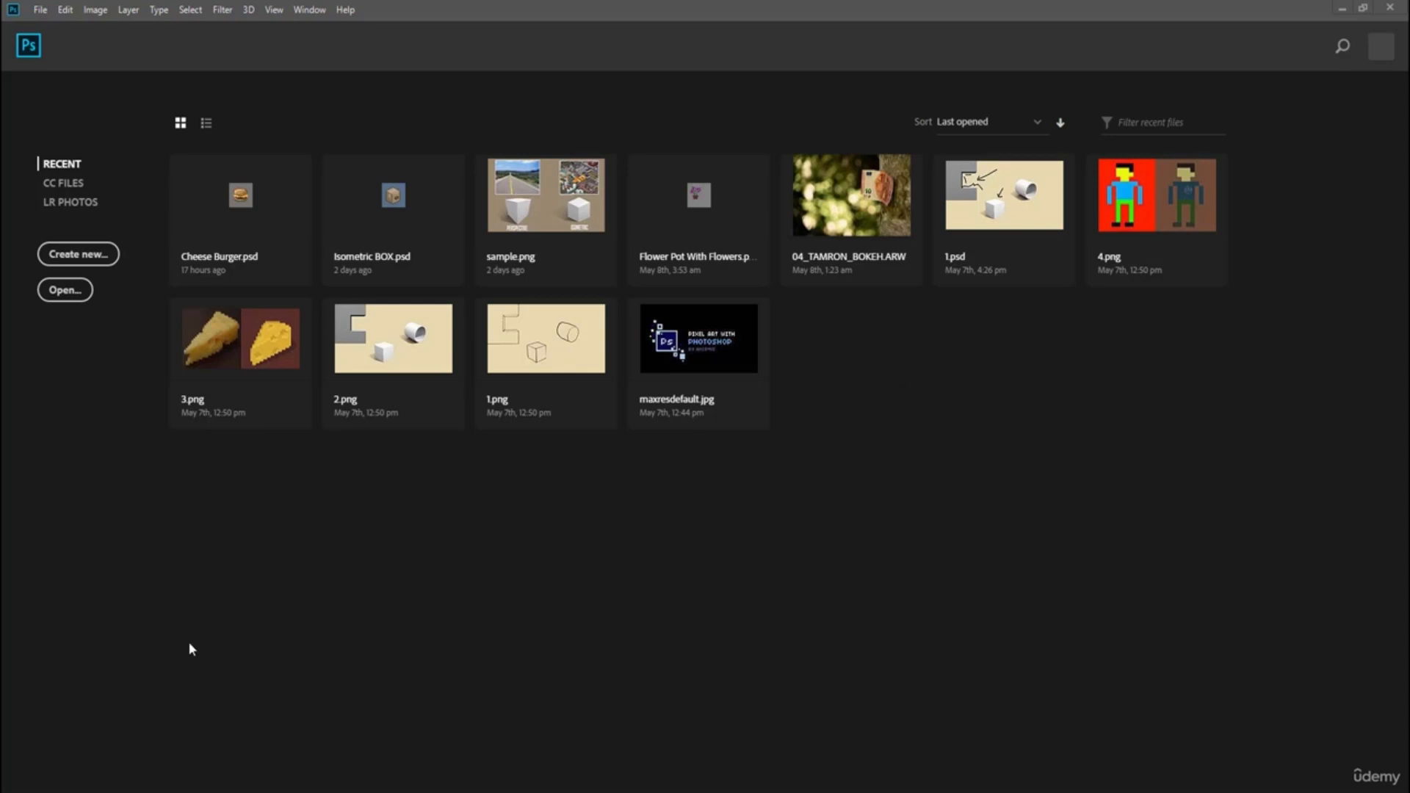
Create a new 64 x 64 pixel document.
left_click(94, 257)
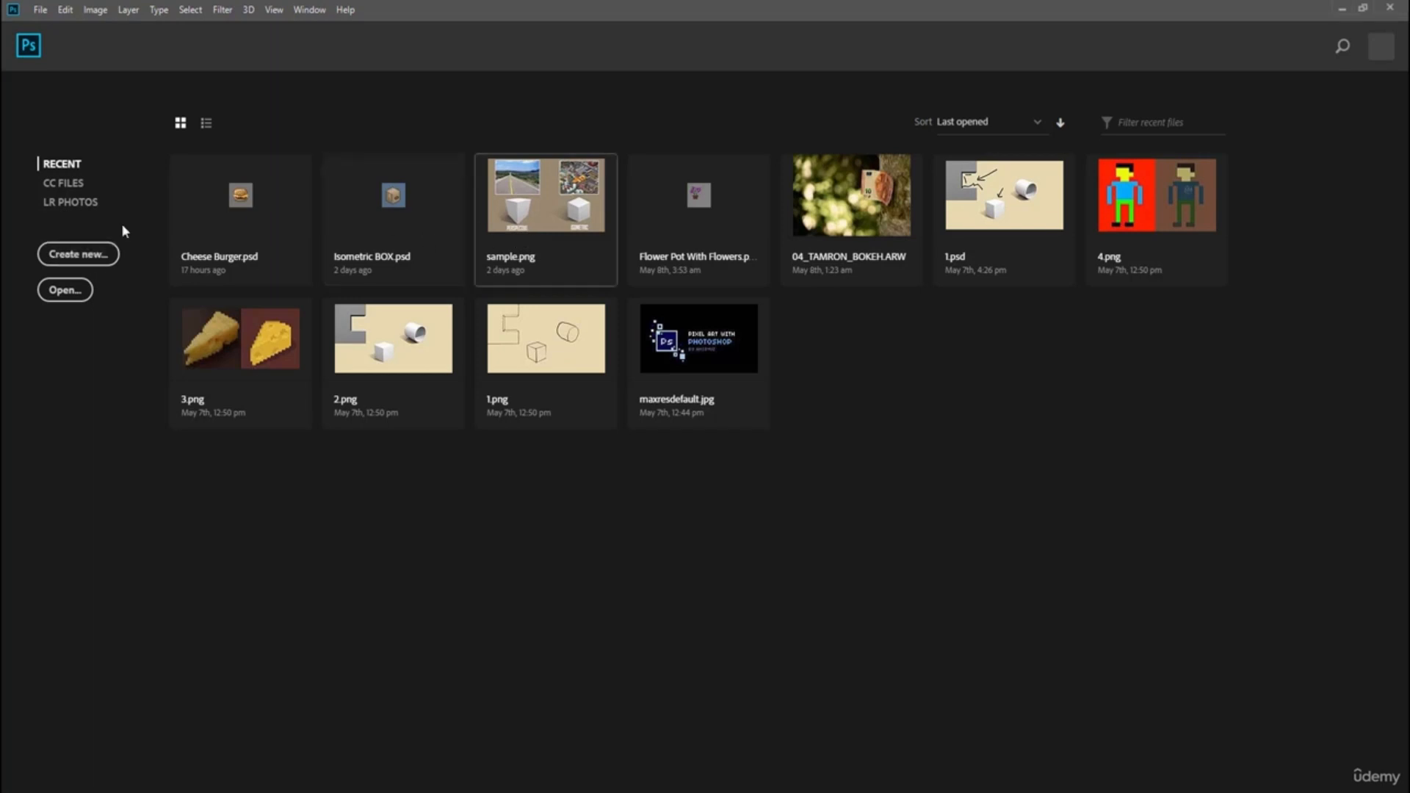
left_click(78, 269)
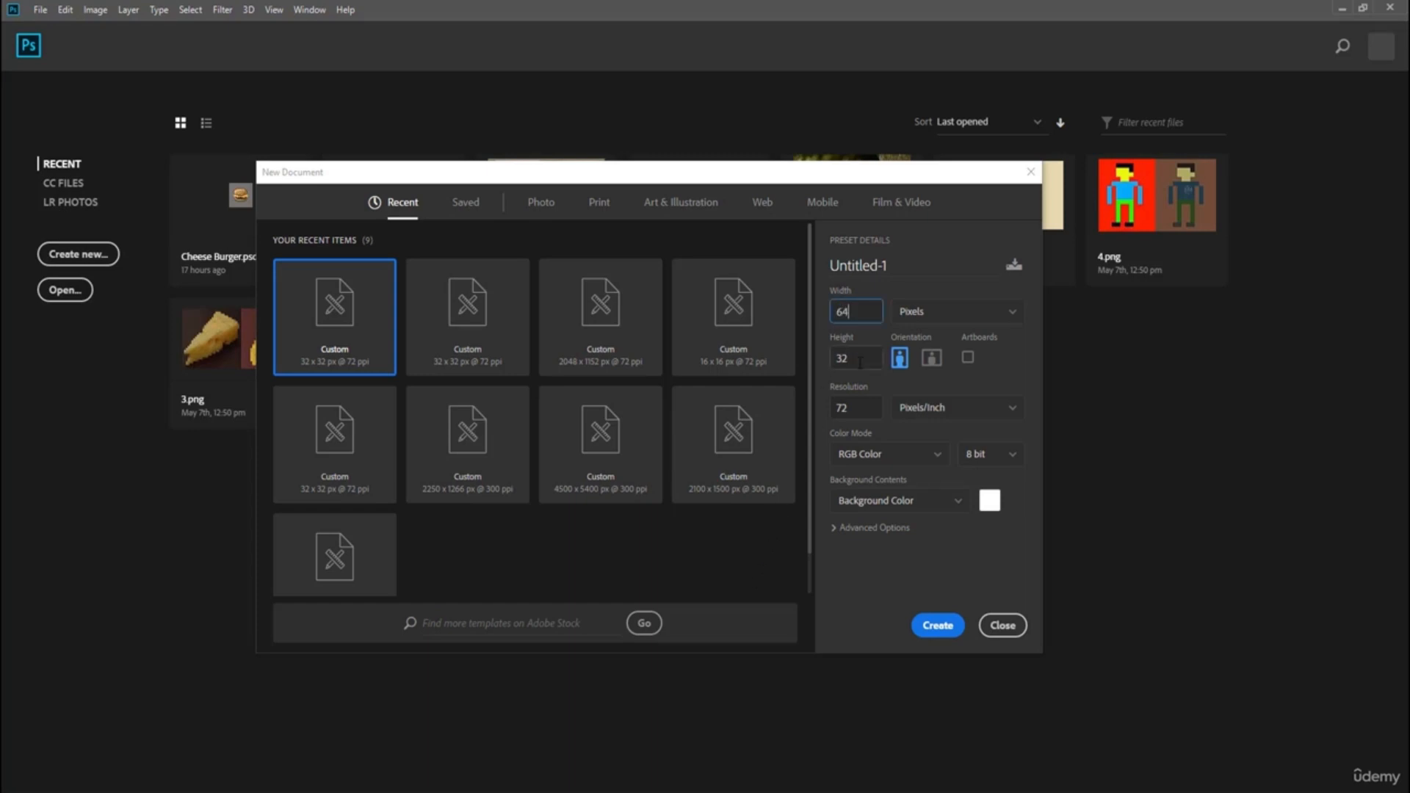
key("Tab")
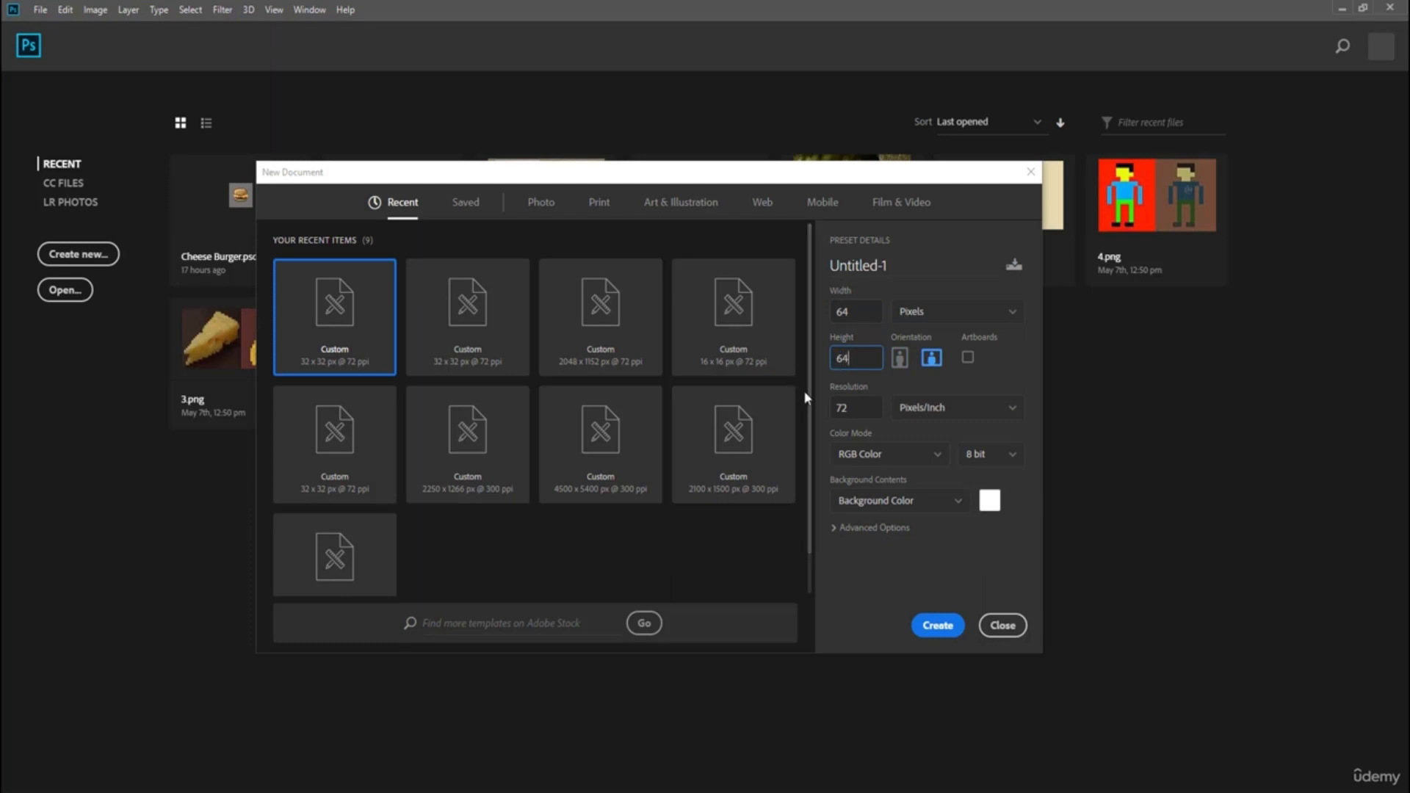
left_click(820, 396)
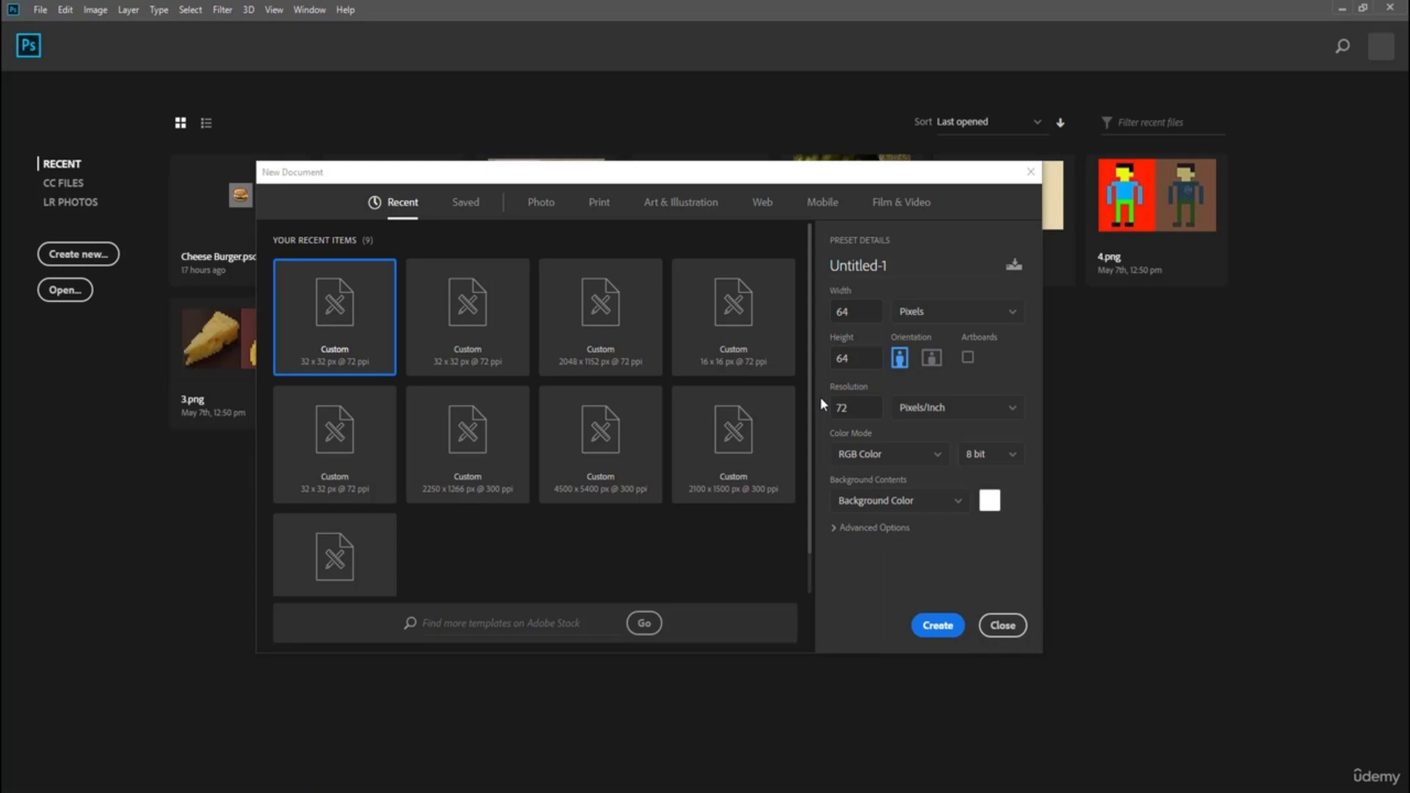
left_click(940, 629)
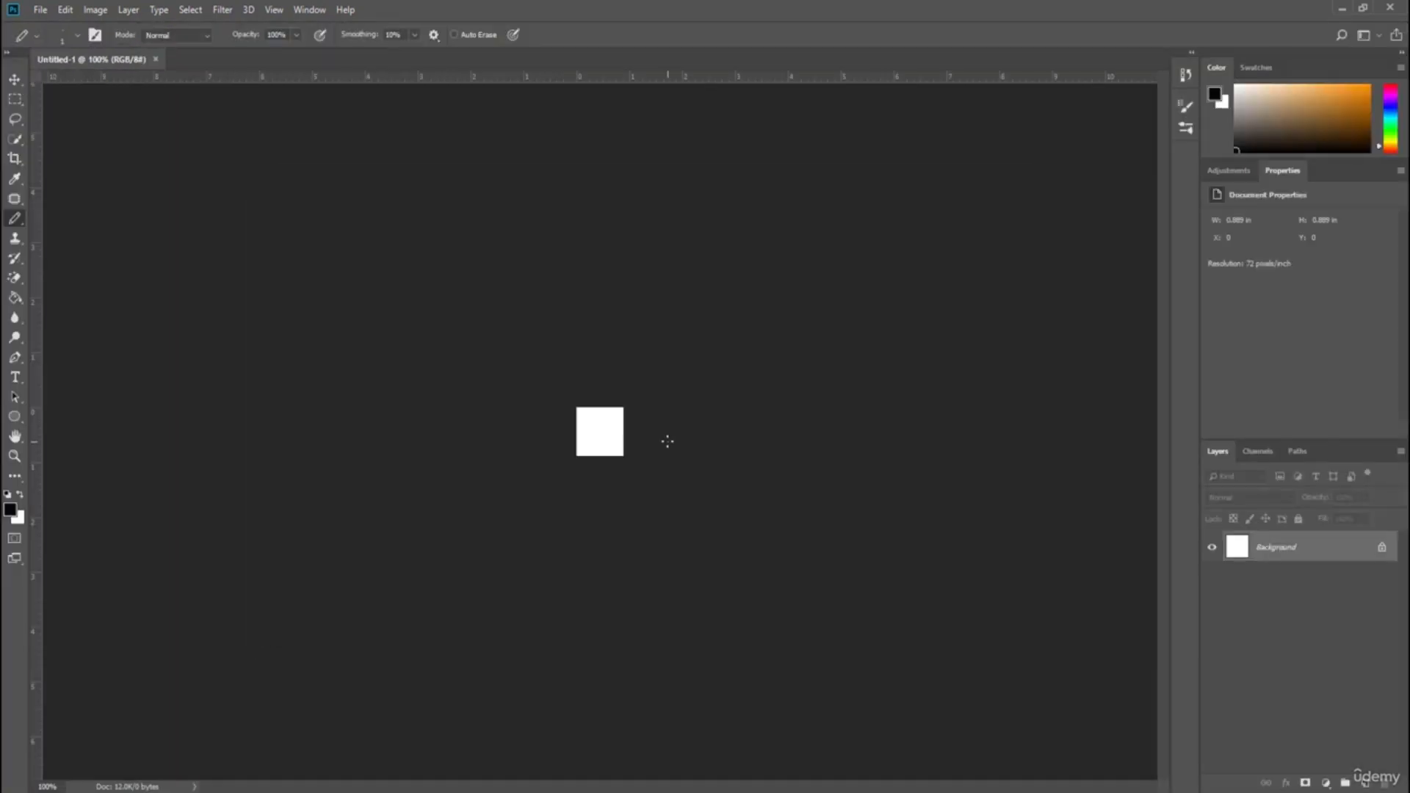
Fill the canvas background with olive green 687546 using the Paint Bucket tool.
key("ctrl+plus")
key("ctrl+plus")
key("ctrl+plus")
key("ctrl+plus")
key("ctrl+plus")
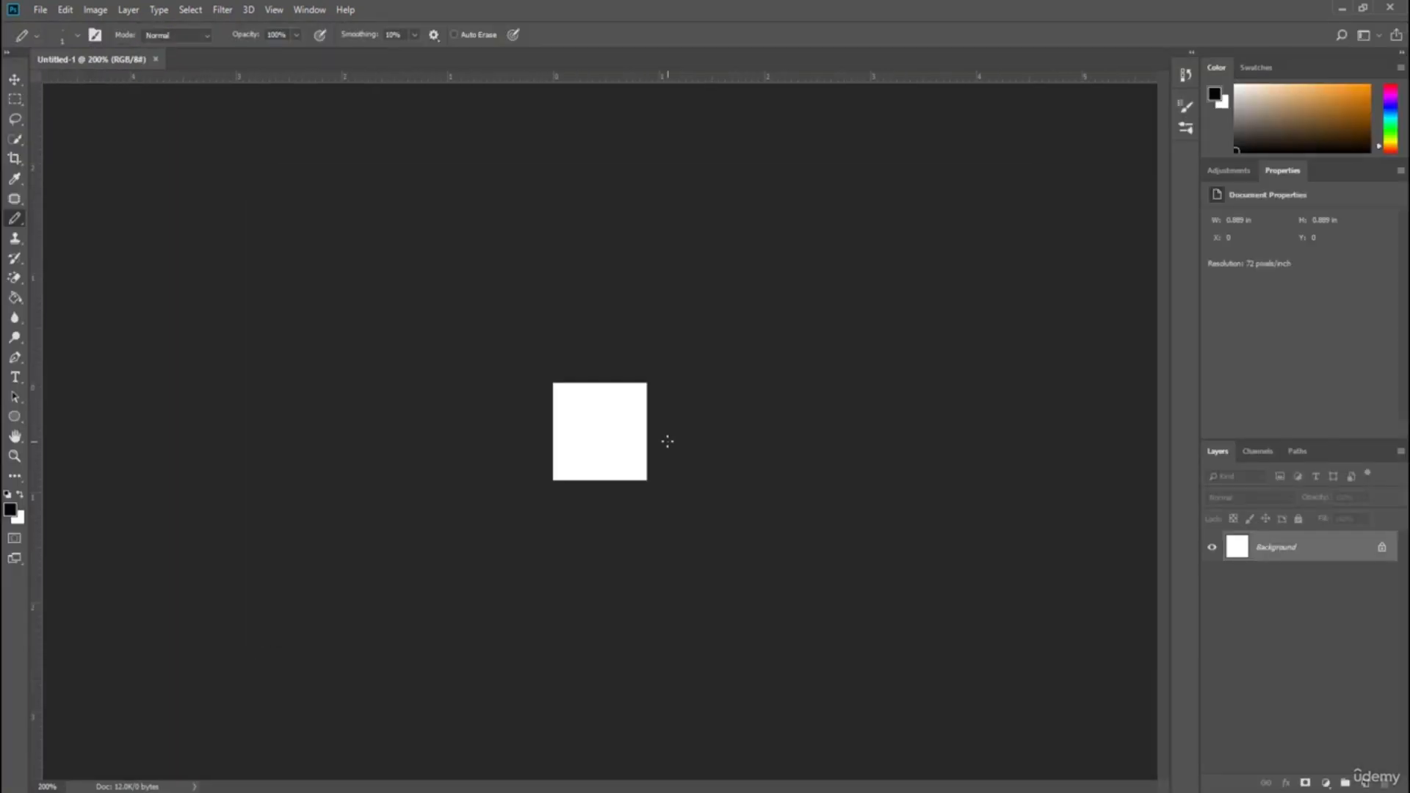
key("ctrl+plus")
key("ctrl+plus")
key("ctrl+plus")
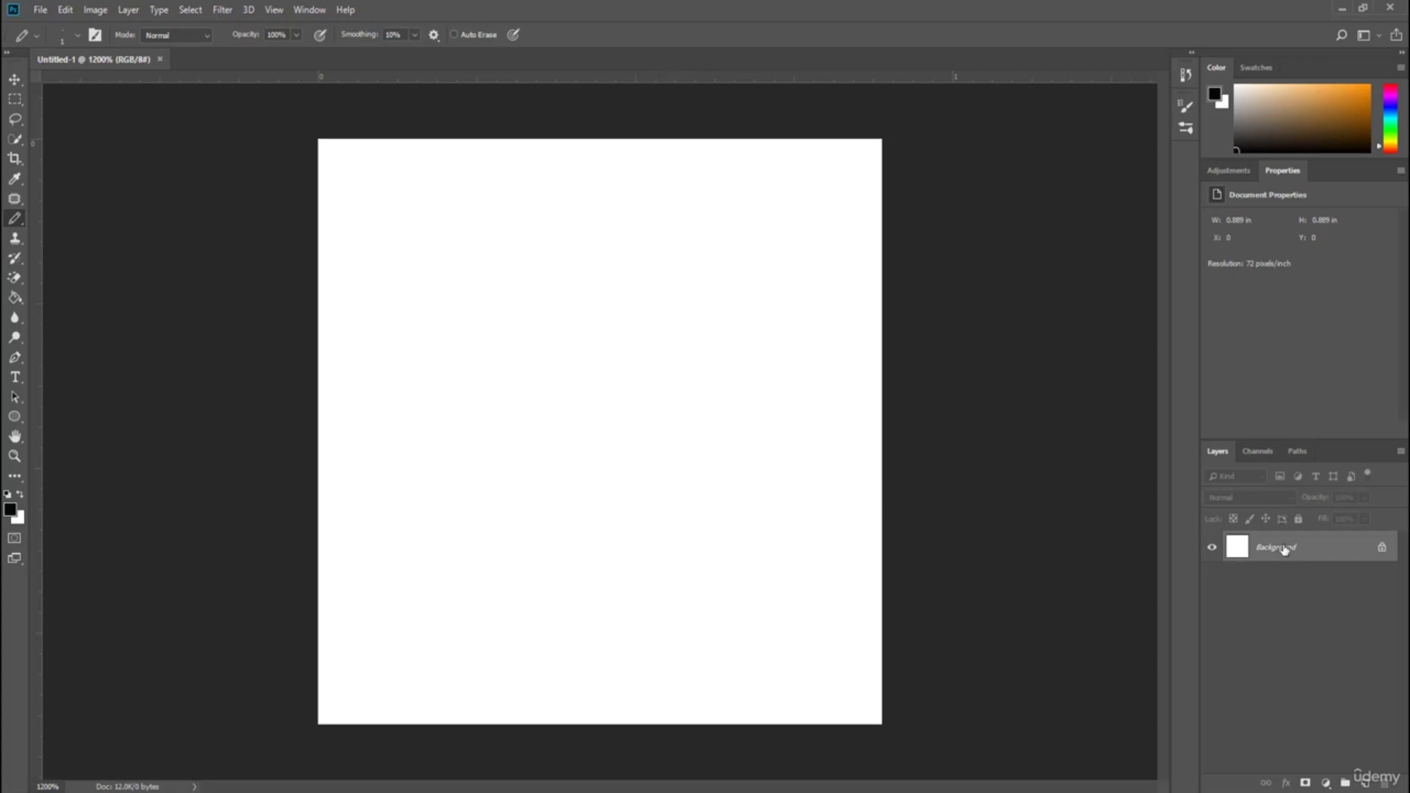
left_click(15, 299)
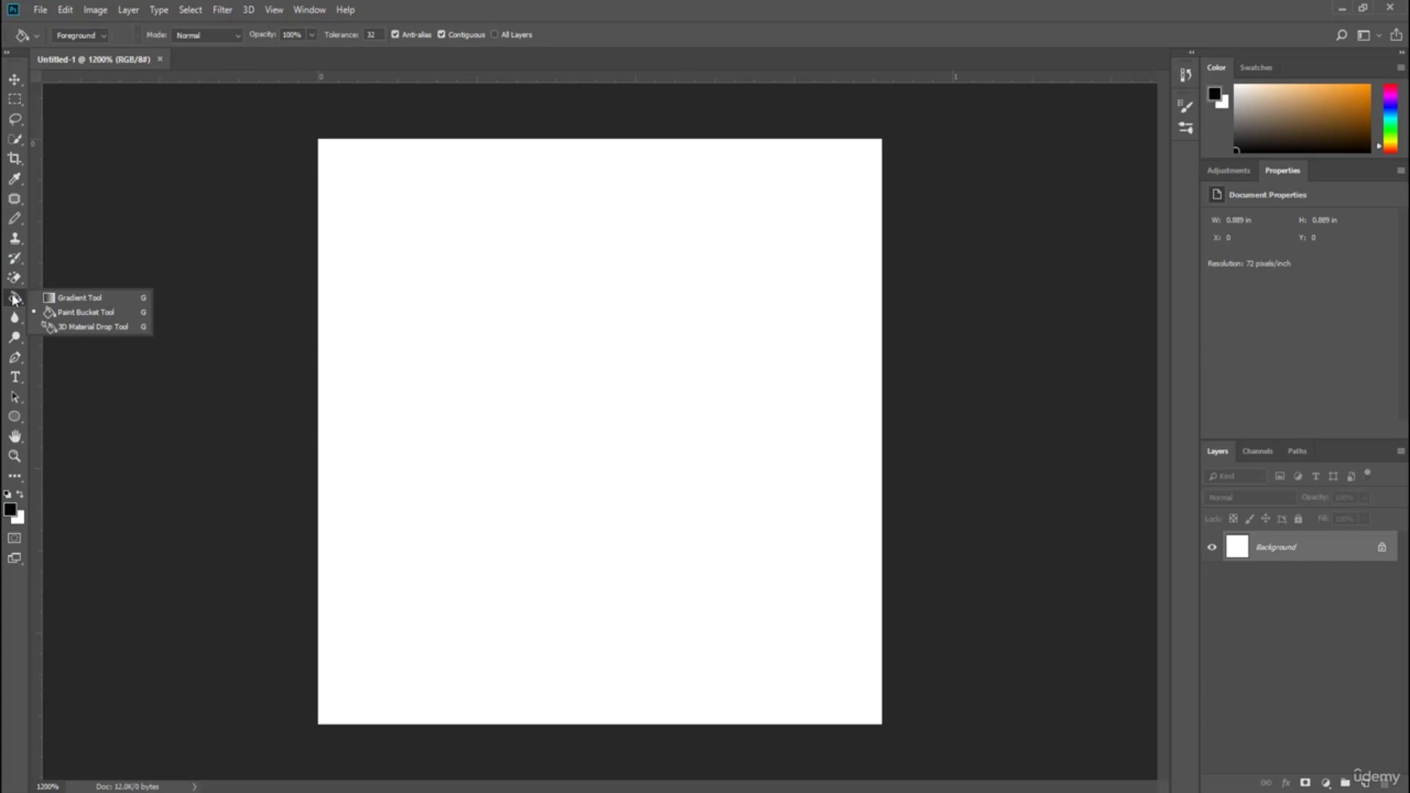
left_click(68, 313)
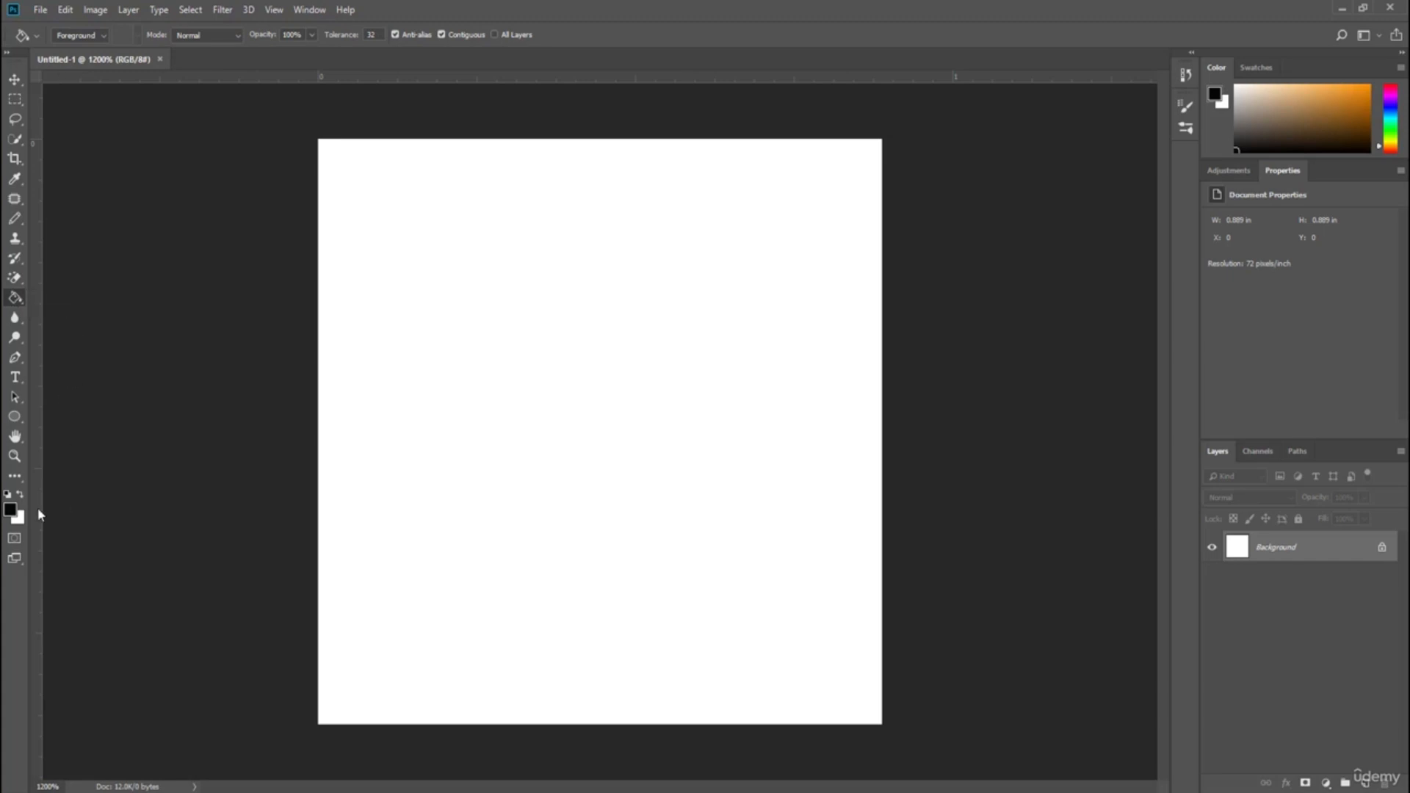
left_click(11, 509)
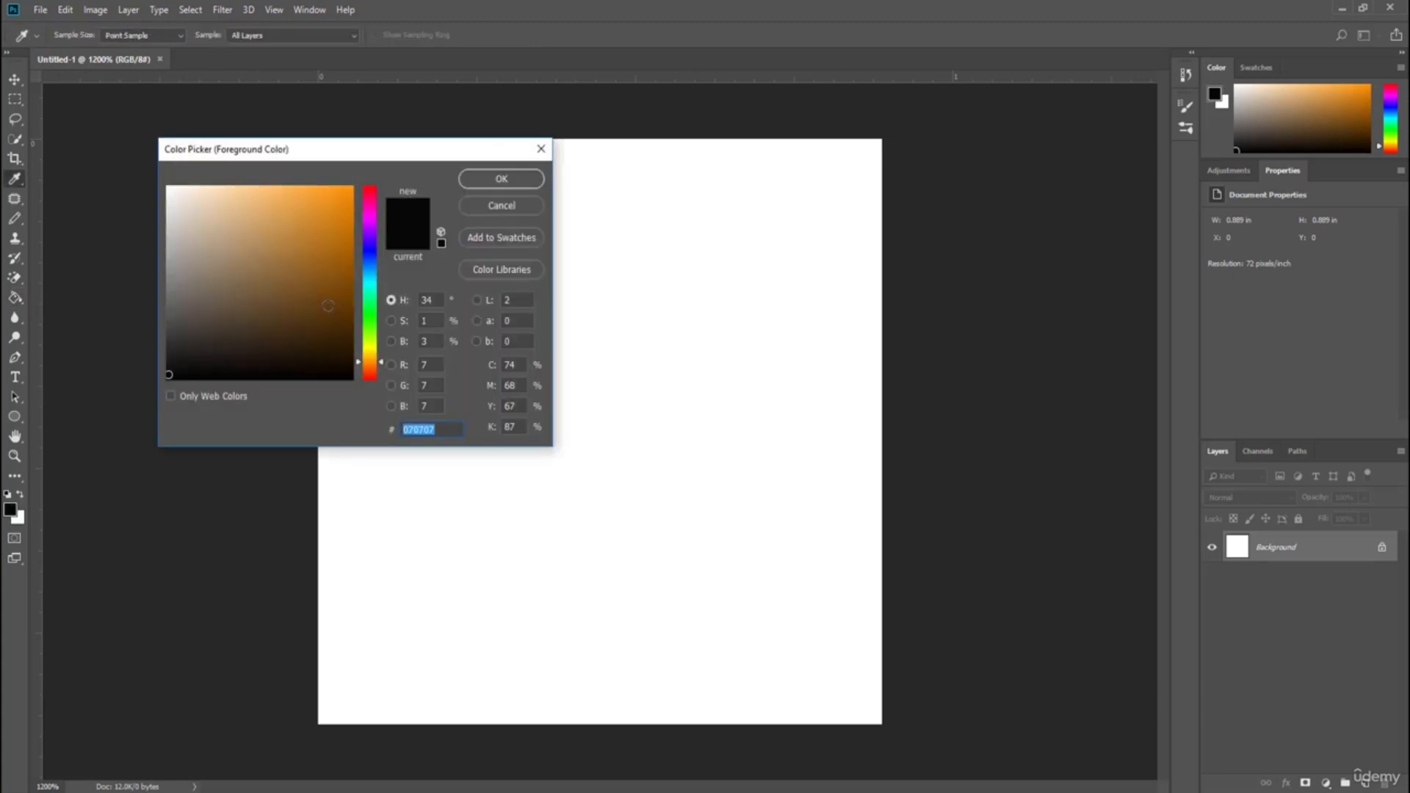
left_click(365, 327)
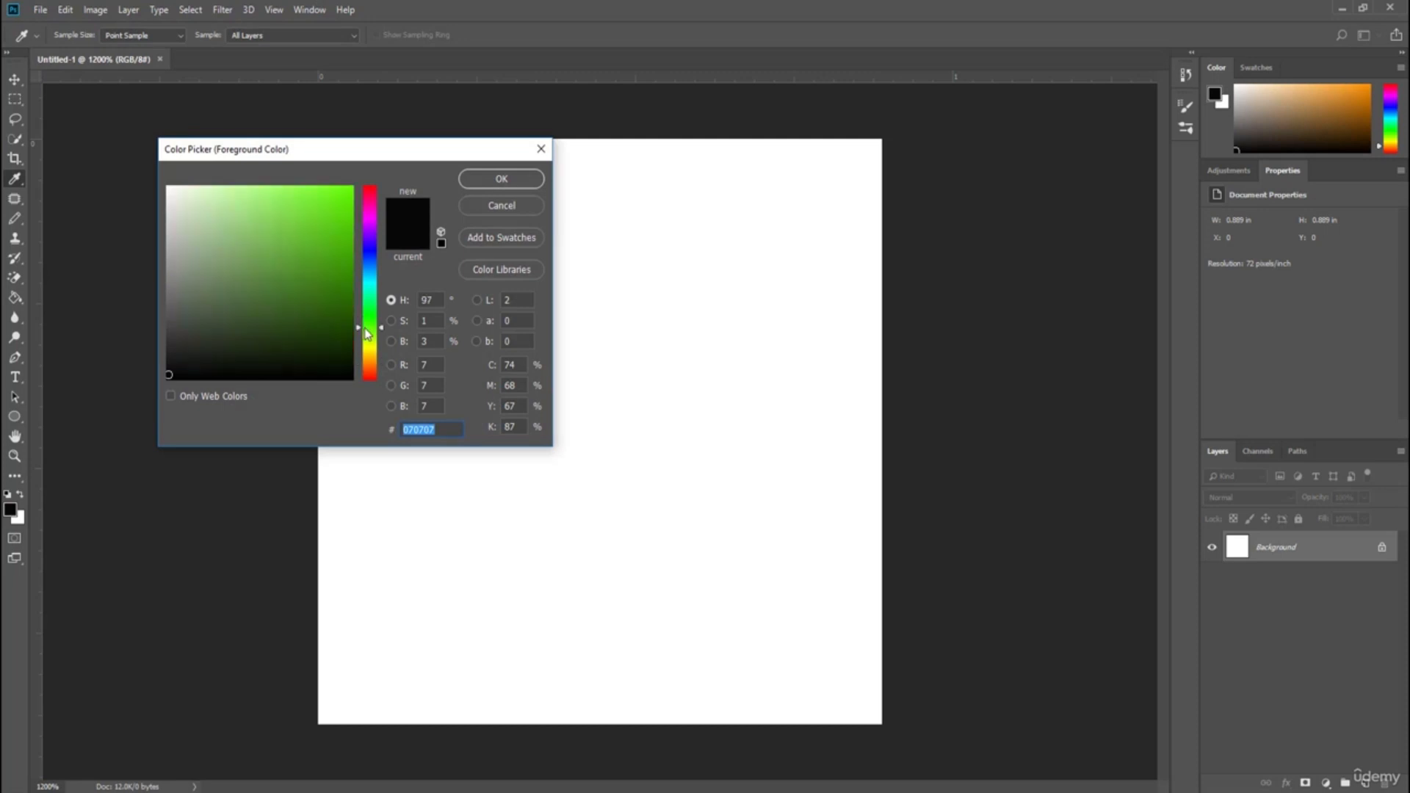
left_click_drag(360, 327, 363, 338)
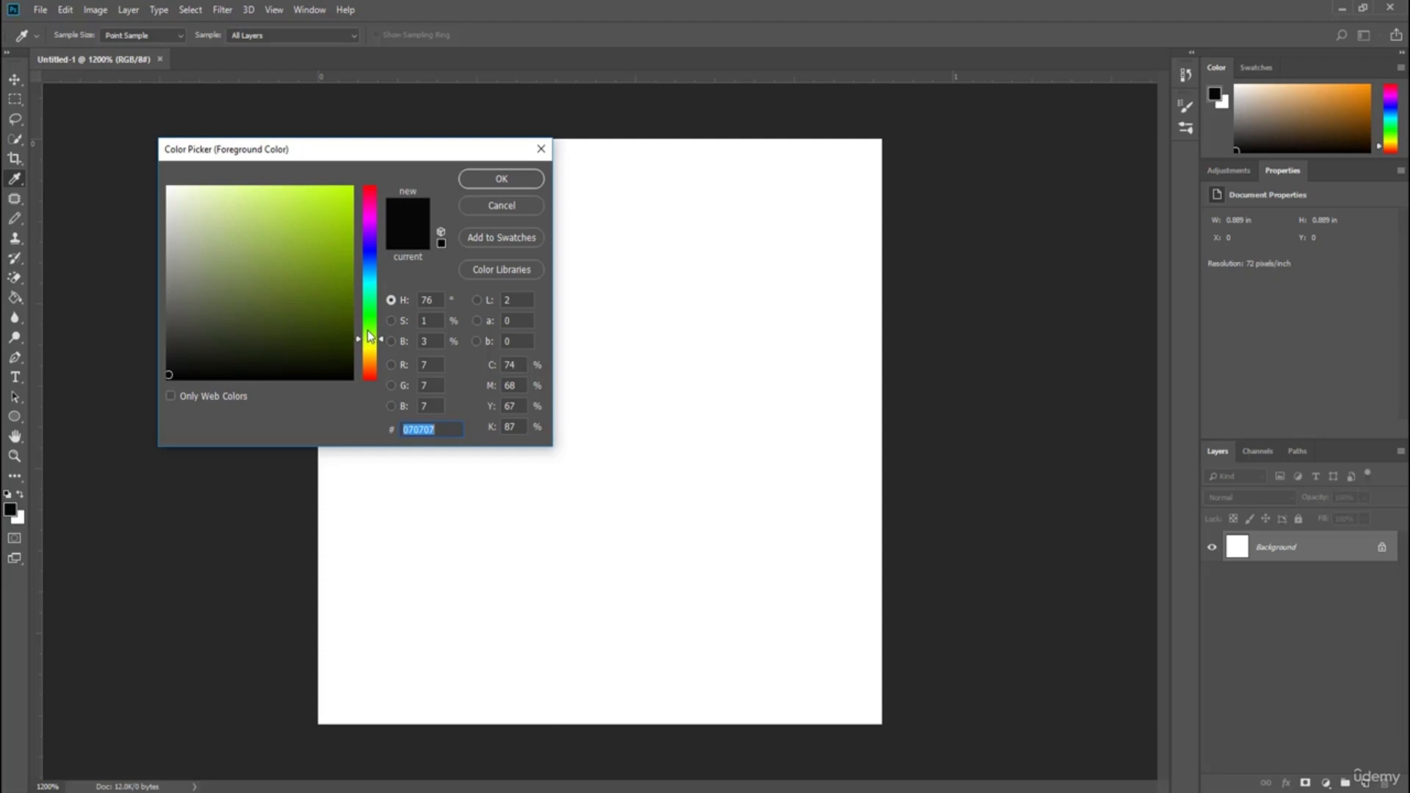
left_click(259, 297)
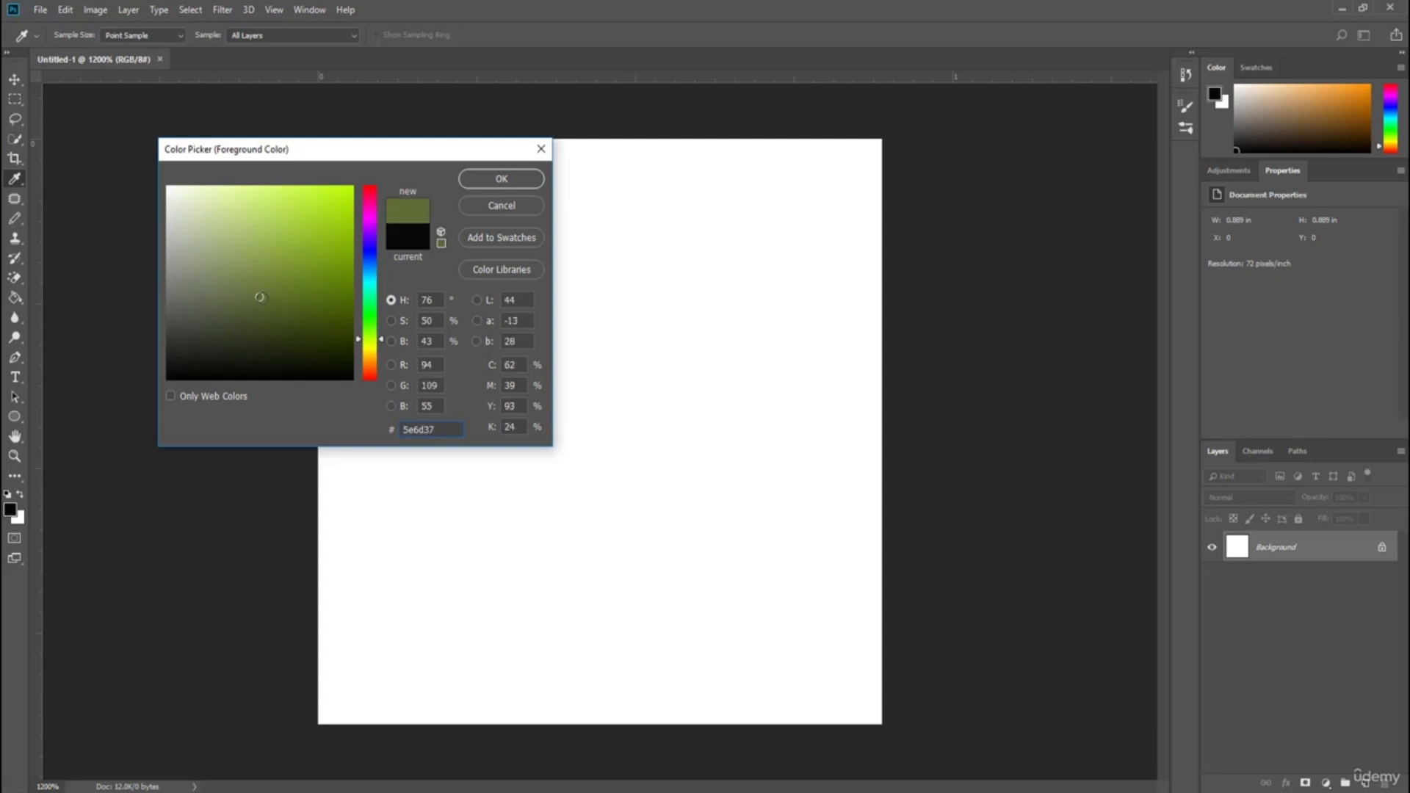
left_click_drag(259, 296, 257, 303)
left_click(480, 182)
key("g")
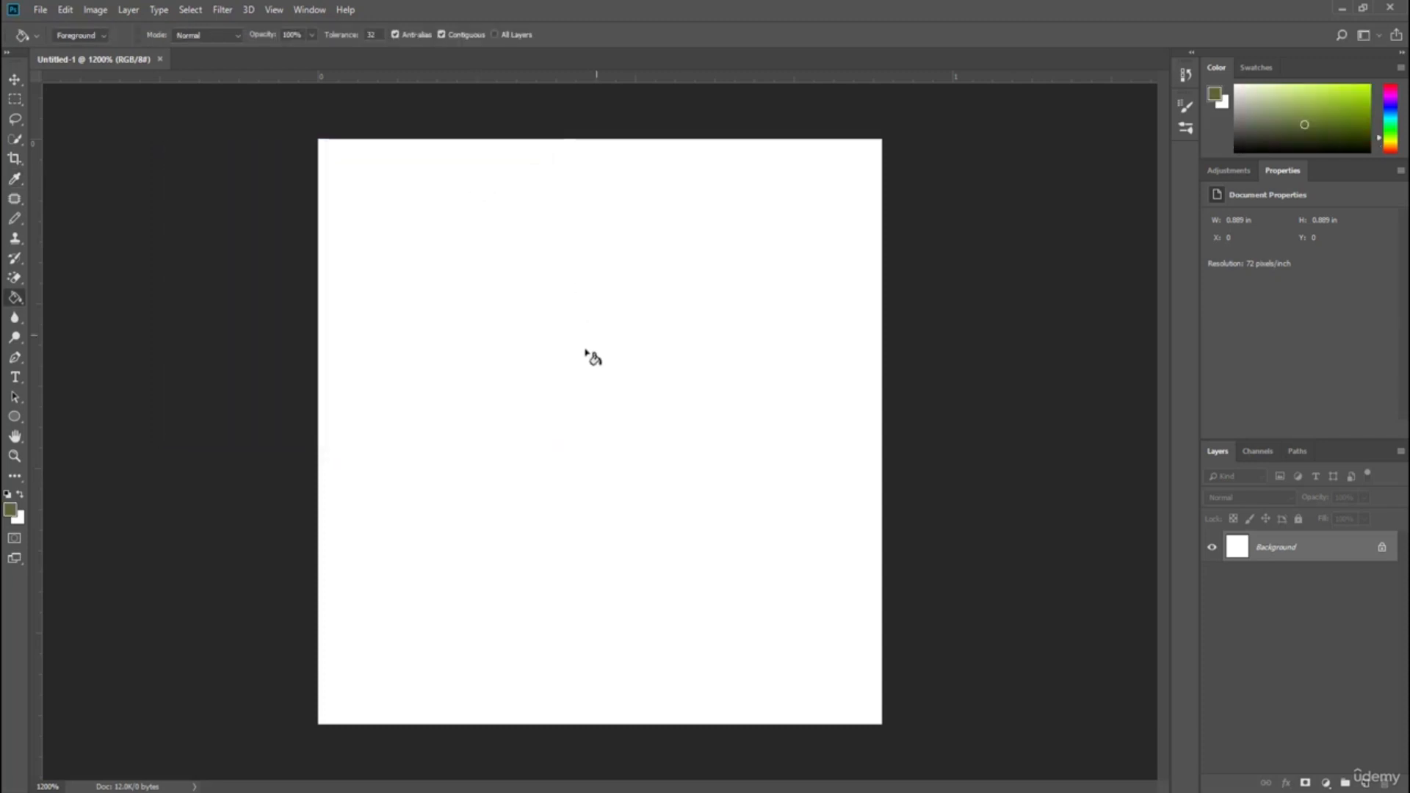
left_click(541, 370)
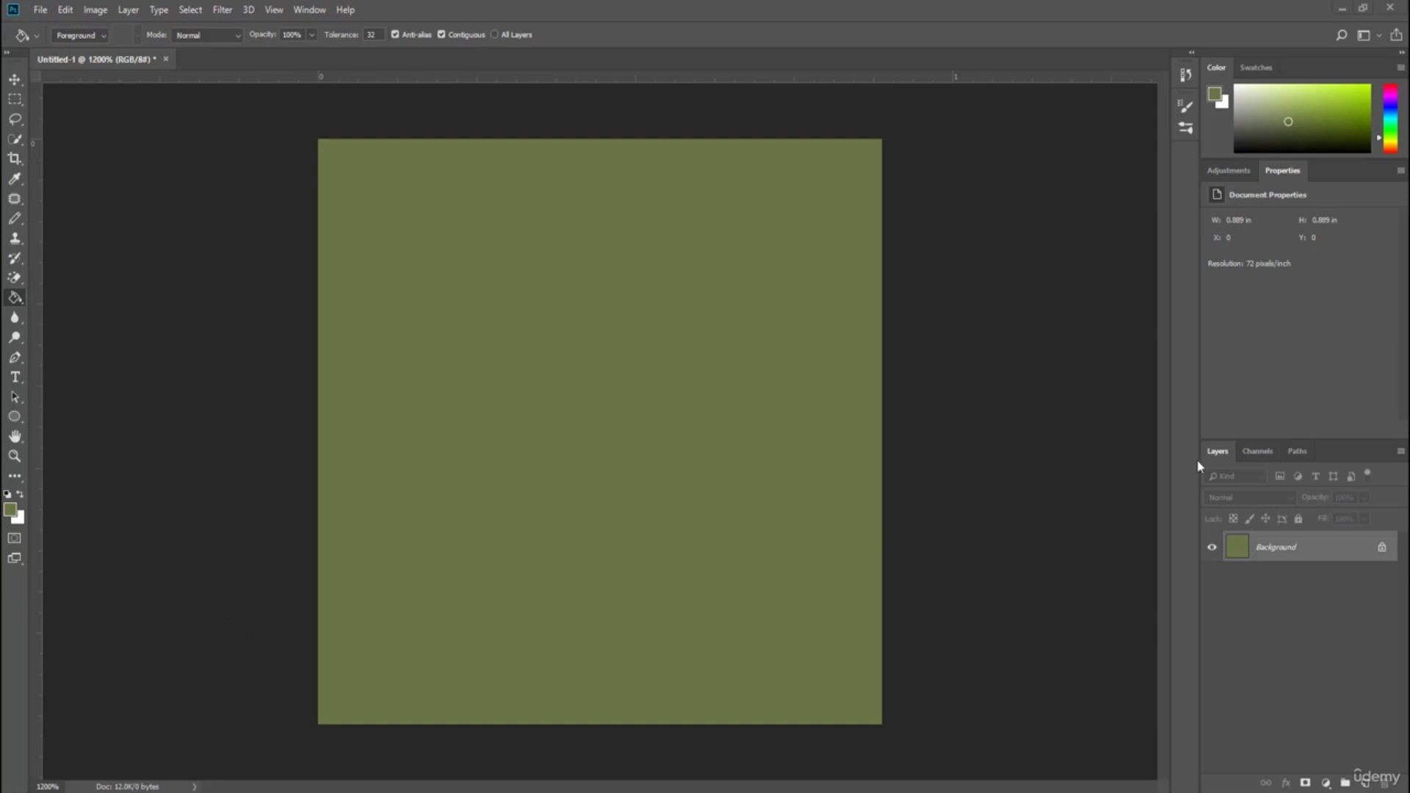
Add a new layer and name it Trunk.
left_click_drag(1265, 439, 1272, 380)
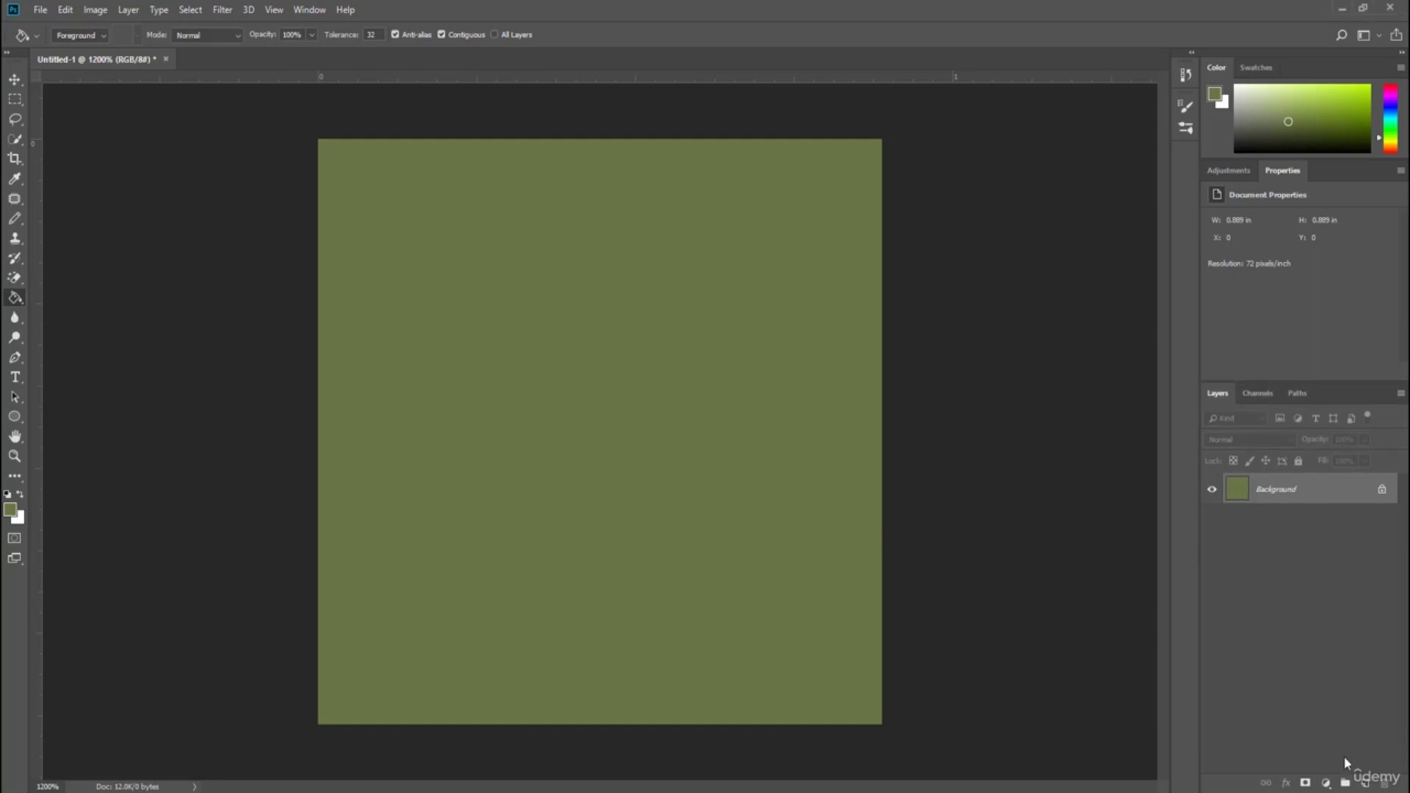
left_click(1345, 782)
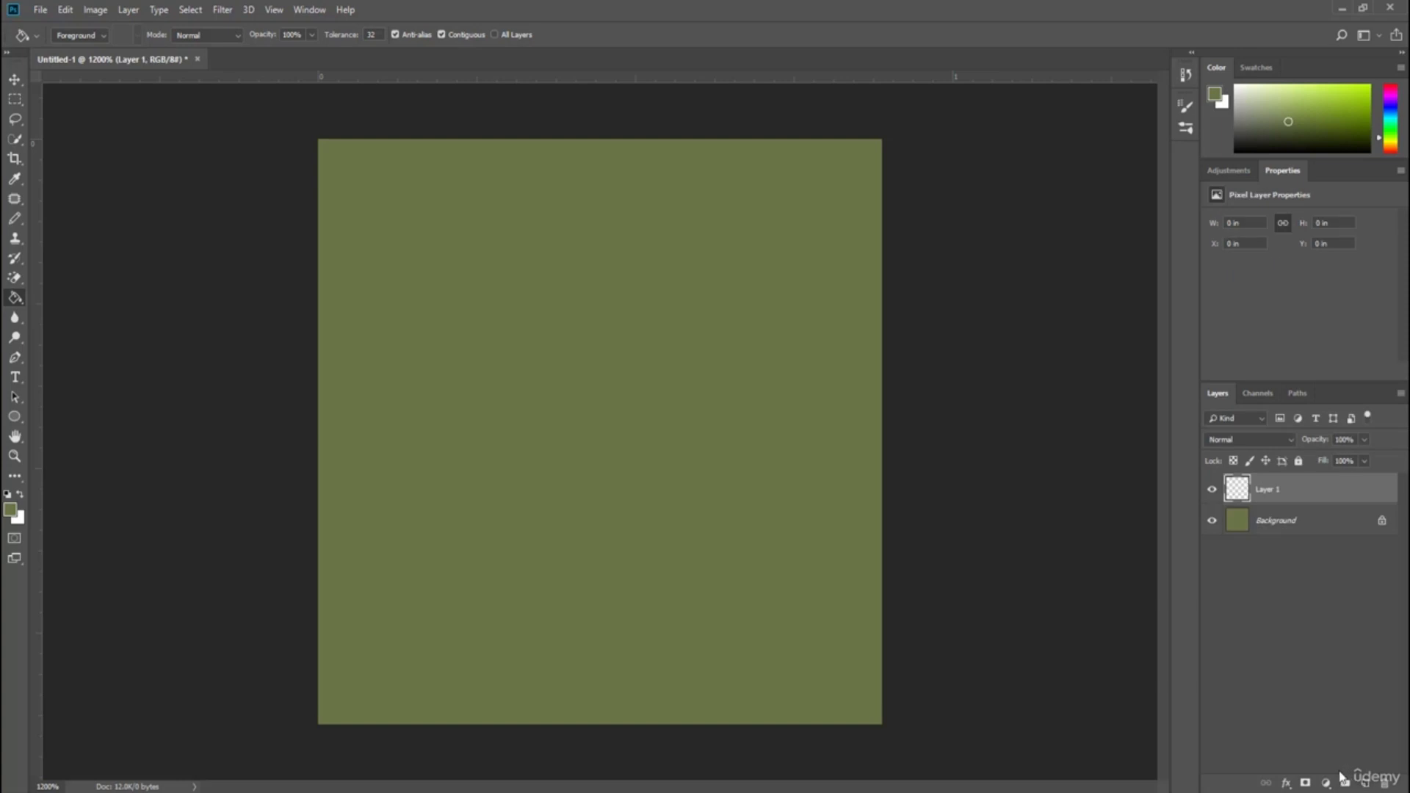
double_click(1278, 489)
key("BackSpace")
type("Trunk")
key("Return")
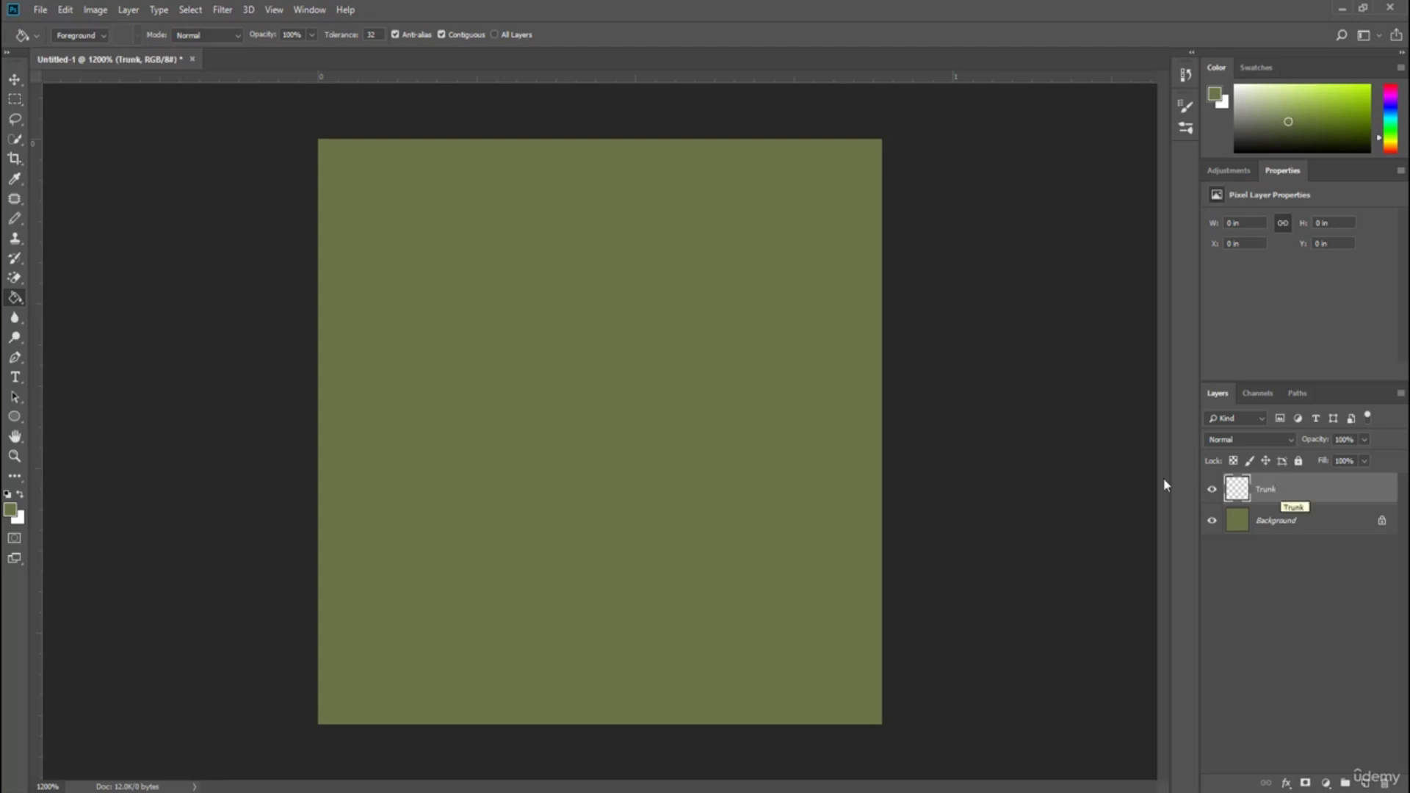
Switch to the Pencil tool and set the foreground colour to brown 6f4622.
left_click(16, 222)
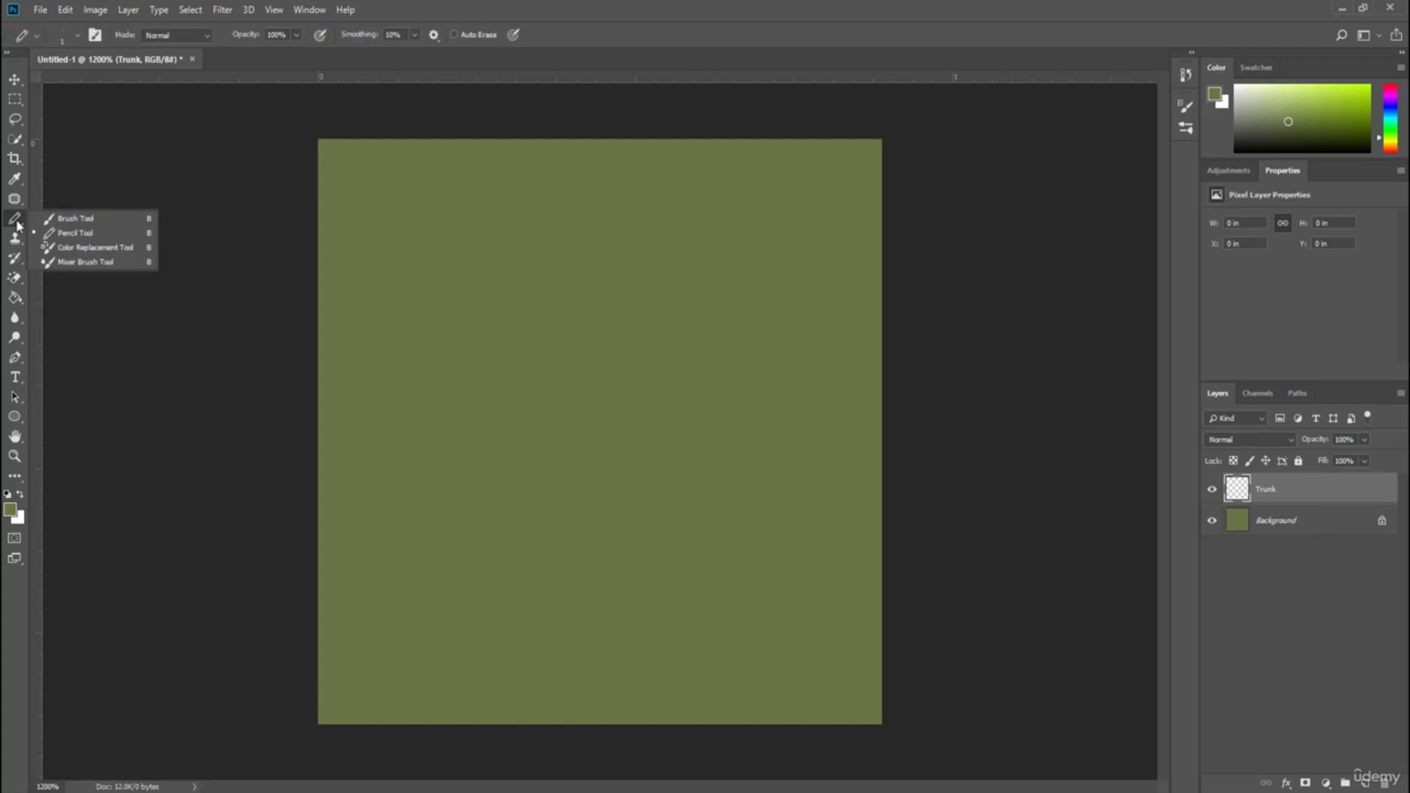
left_click(96, 233)
left_click(9, 509)
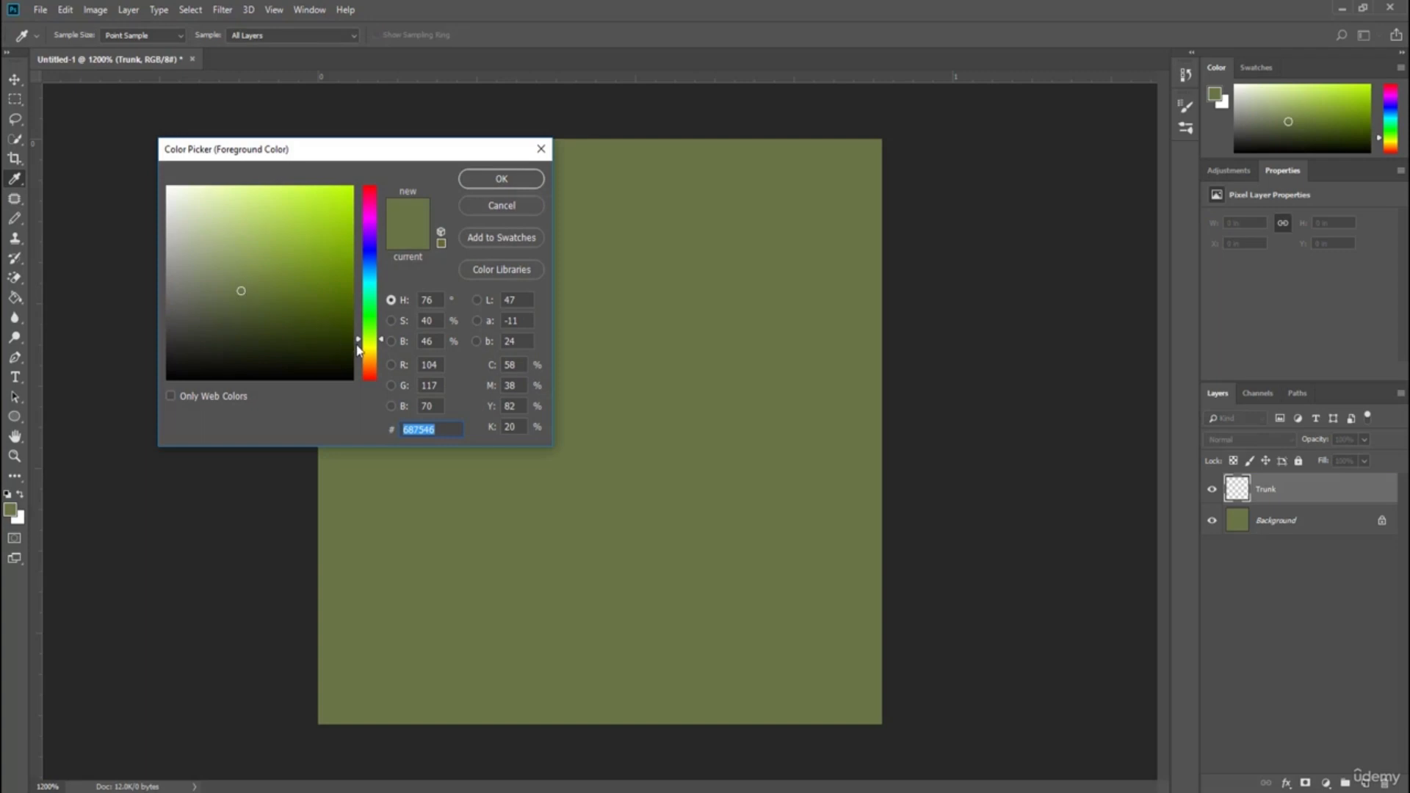
left_click_drag(359, 340, 359, 371)
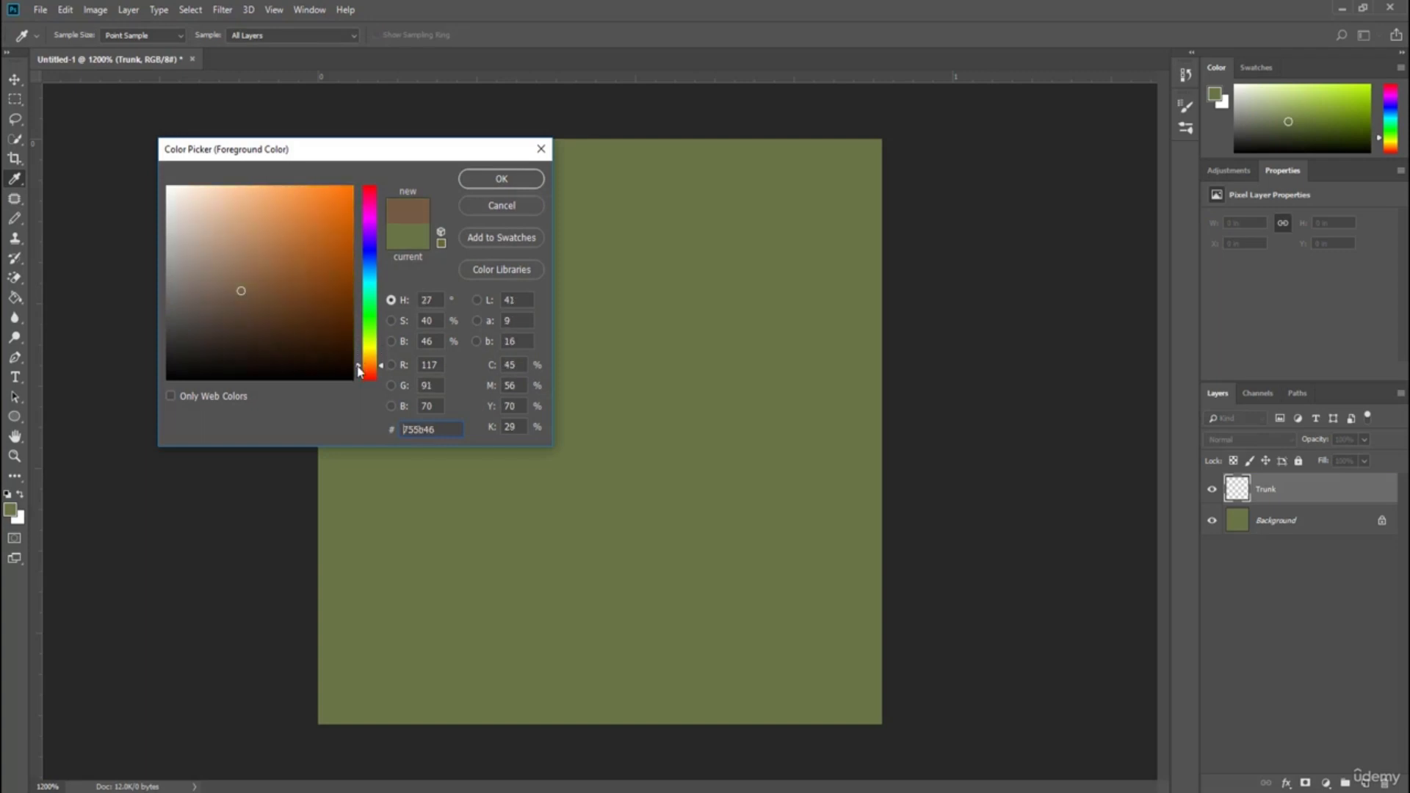
left_click_drag(245, 306, 254, 296)
left_click(501, 179)
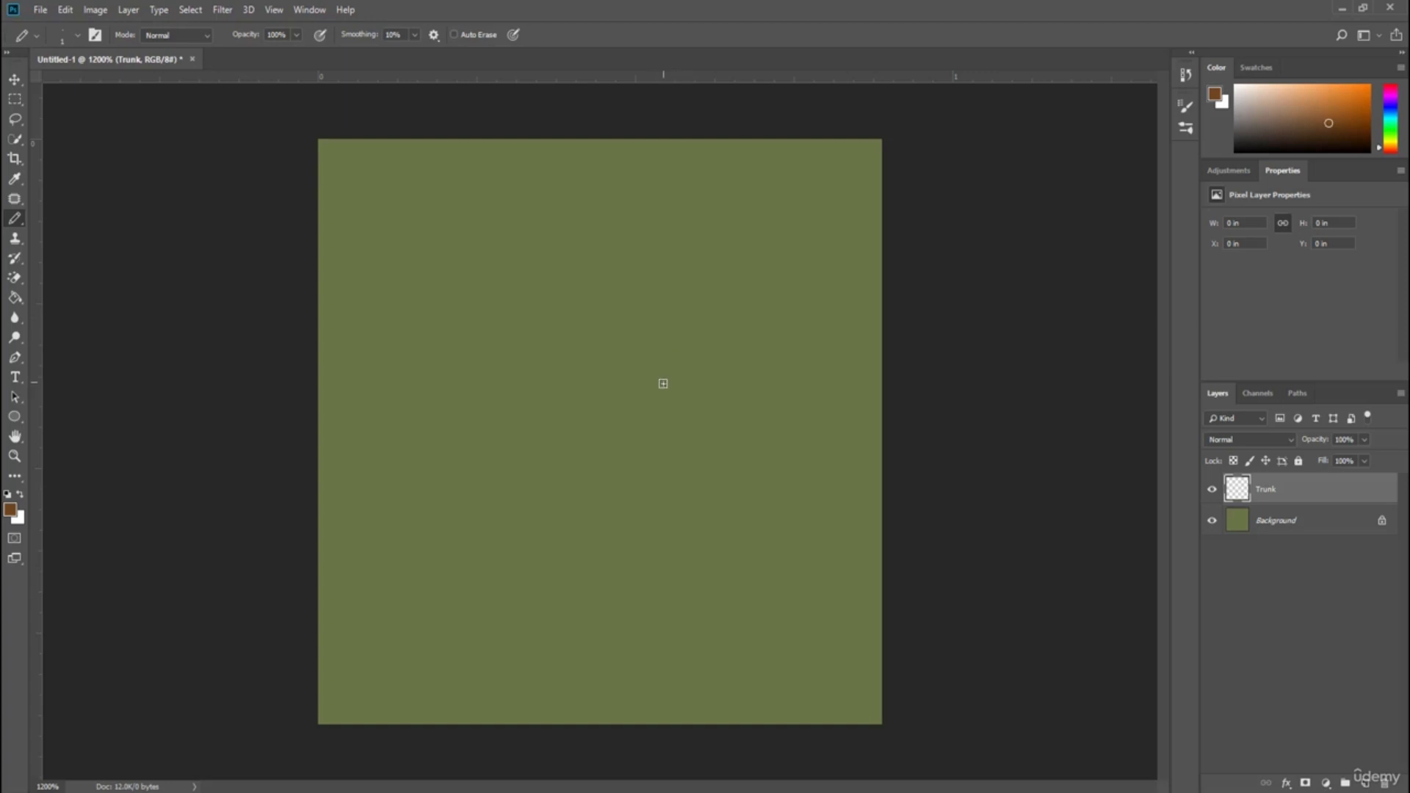
Draw a forked tree trunk shape in brown on the Trunk layer.
mouse_move(665, 370)
left_mouse_down()
mouse_move(640, 425)
mouse_move(635, 514)
mouse_move(692, 572)
left_mouse_up()
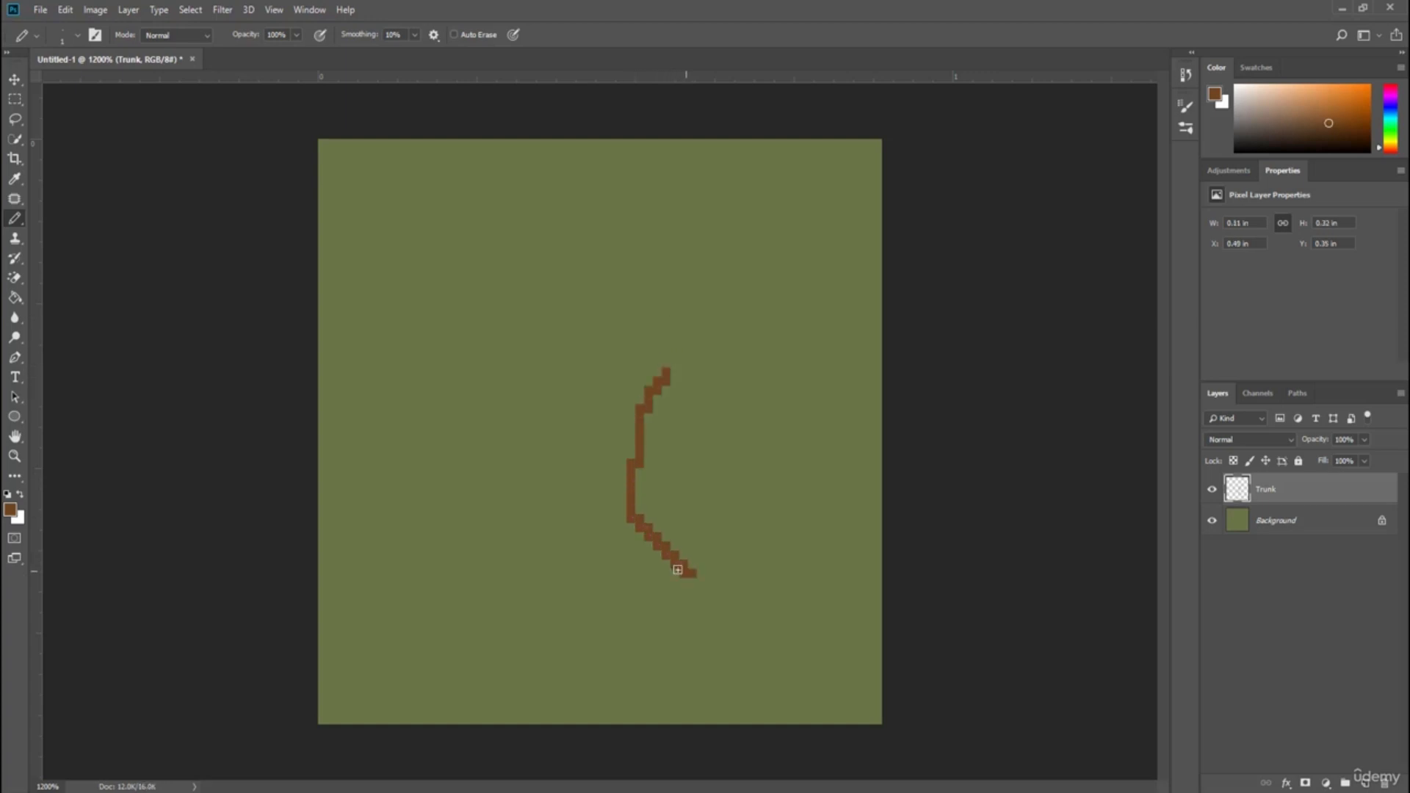
left_click_drag(506, 361, 595, 444)
mouse_move(561, 389)
left_mouse_down()
mouse_move(579, 501)
mouse_move(577, 477)
mouse_move(565, 572)
mouse_move(587, 549)
mouse_move(688, 589)
left_mouse_up()
mouse_move(506, 361)
left_mouse_down()
mouse_move(528, 341)
mouse_move(537, 378)
mouse_move(593, 424)
mouse_move(608, 420)
mouse_move(637, 384)
mouse_move(641, 316)
mouse_move(667, 354)
mouse_move(698, 364)
mouse_move(665, 376)
left_mouse_up()
mouse_move(530, 356)
left_mouse_down()
mouse_move(528, 392)
mouse_move(517, 358)
mouse_move(556, 422)
mouse_move(555, 397)
mouse_move(586, 435)
mouse_move(580, 421)
mouse_move(593, 486)
mouse_move(582, 461)
mouse_move(576, 435)
mouse_move(600, 478)
mouse_move(596, 515)
mouse_move(556, 571)
mouse_move(598, 475)
mouse_move(589, 544)
mouse_move(586, 524)
mouse_move(607, 561)
mouse_move(611, 535)
mouse_move(676, 576)
mouse_move(648, 545)
mouse_move(614, 558)
mouse_move(607, 531)
mouse_move(641, 537)
mouse_move(619, 502)
mouse_move(645, 580)
mouse_move(585, 482)
mouse_move(617, 462)
mouse_move(627, 512)
mouse_move(620, 448)
mouse_move(620, 486)
mouse_move(595, 435)
mouse_move(616, 433)
mouse_move(622, 414)
mouse_move(633, 452)
mouse_move(622, 421)
mouse_move(622, 441)
mouse_move(674, 363)
left_mouse_up()
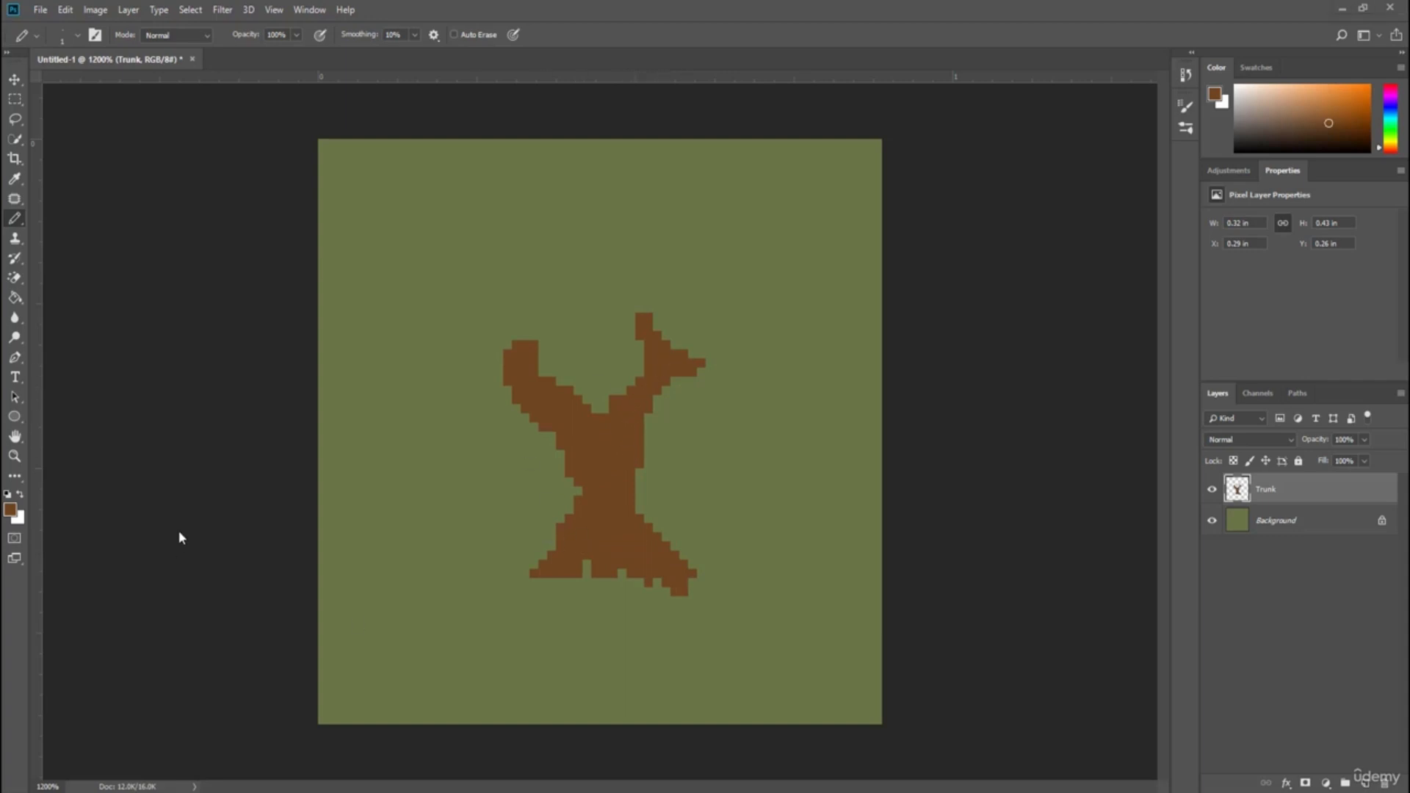
Shade the trunk's right side and branch tips with darker brown 56361a.
left_click(11, 510)
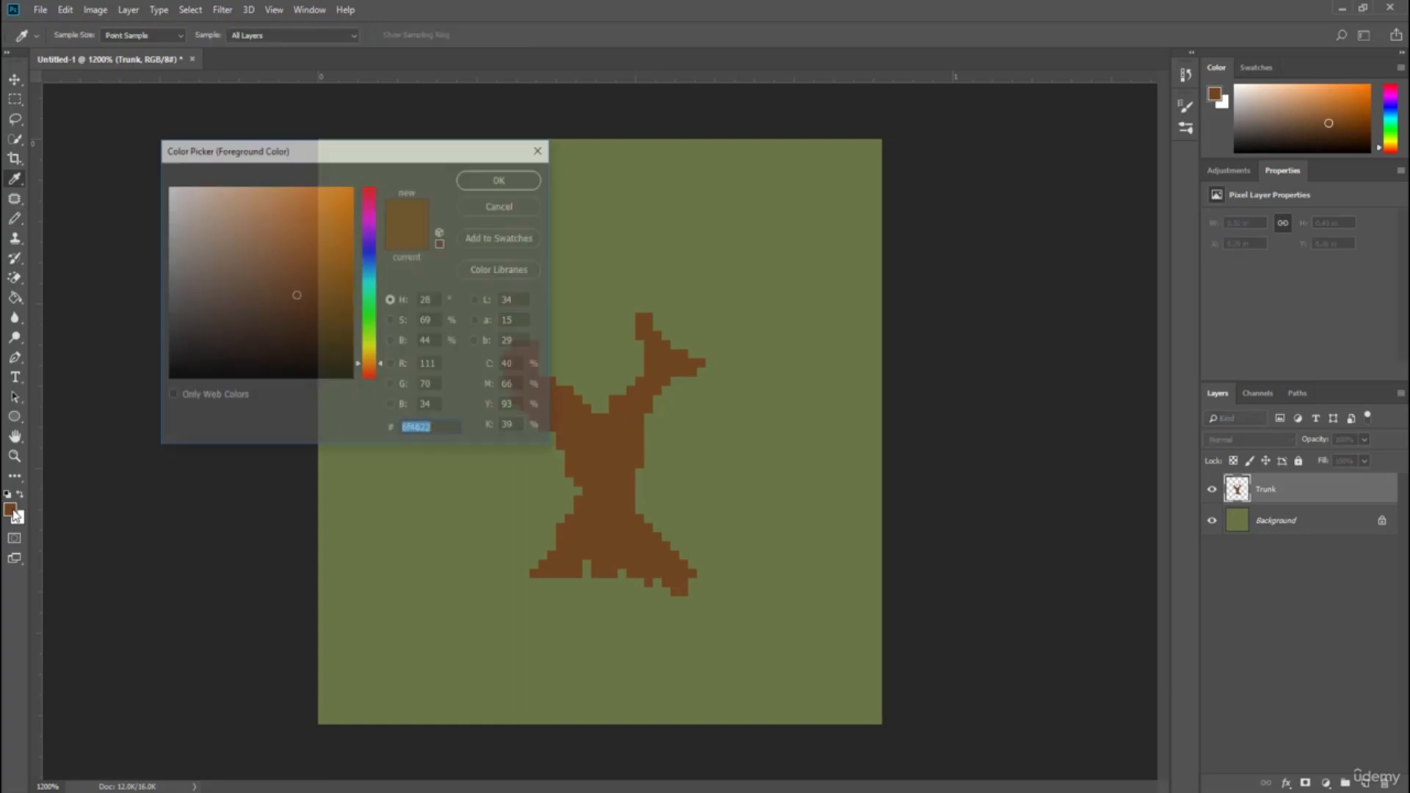
left_click_drag(286, 299, 297, 314)
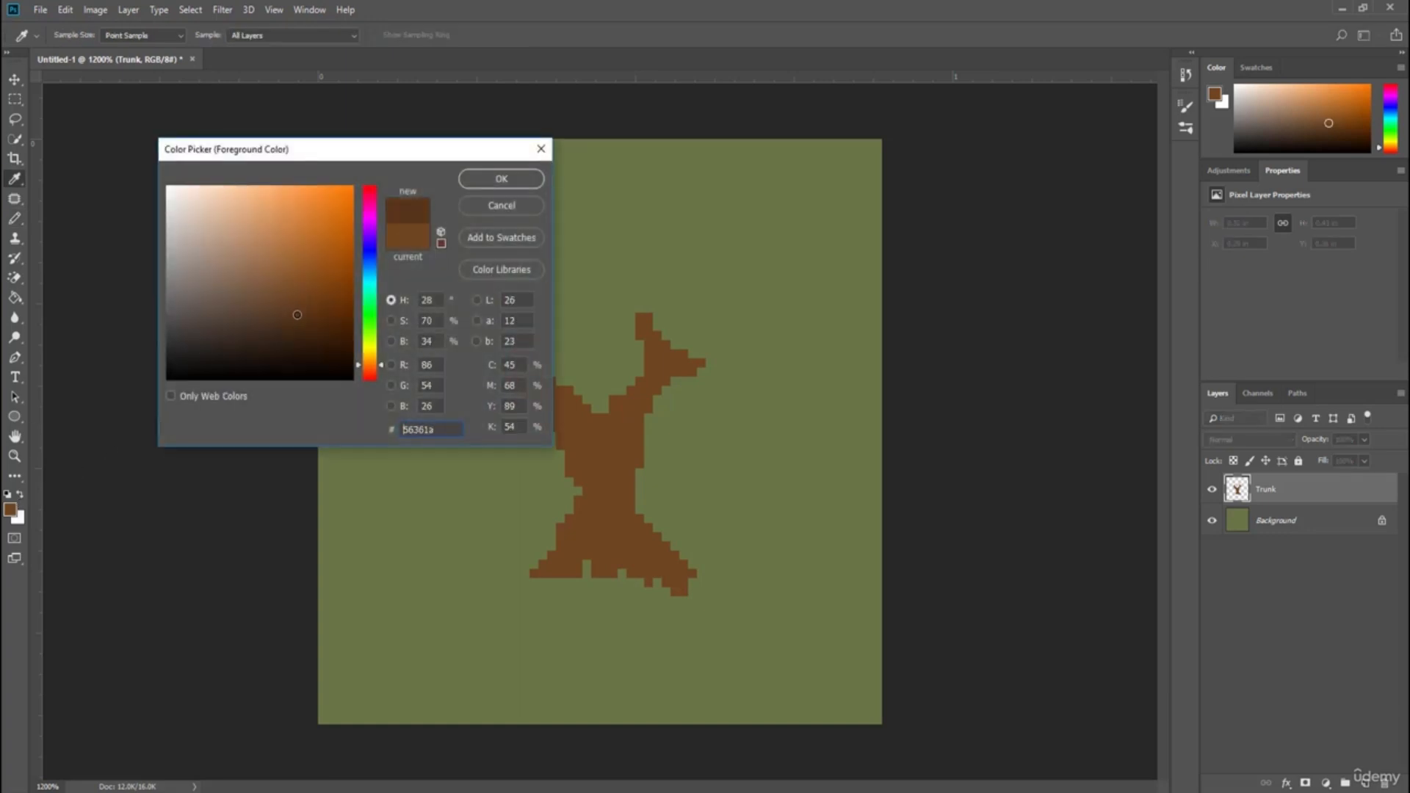
left_click(521, 179)
mouse_move(643, 317)
left_mouse_down()
mouse_move(693, 371)
mouse_move(650, 386)
mouse_move(661, 382)
mouse_move(641, 414)
mouse_move(627, 515)
mouse_move(682, 590)
mouse_move(629, 529)
mouse_move(622, 491)
mouse_move(674, 364)
left_mouse_up()
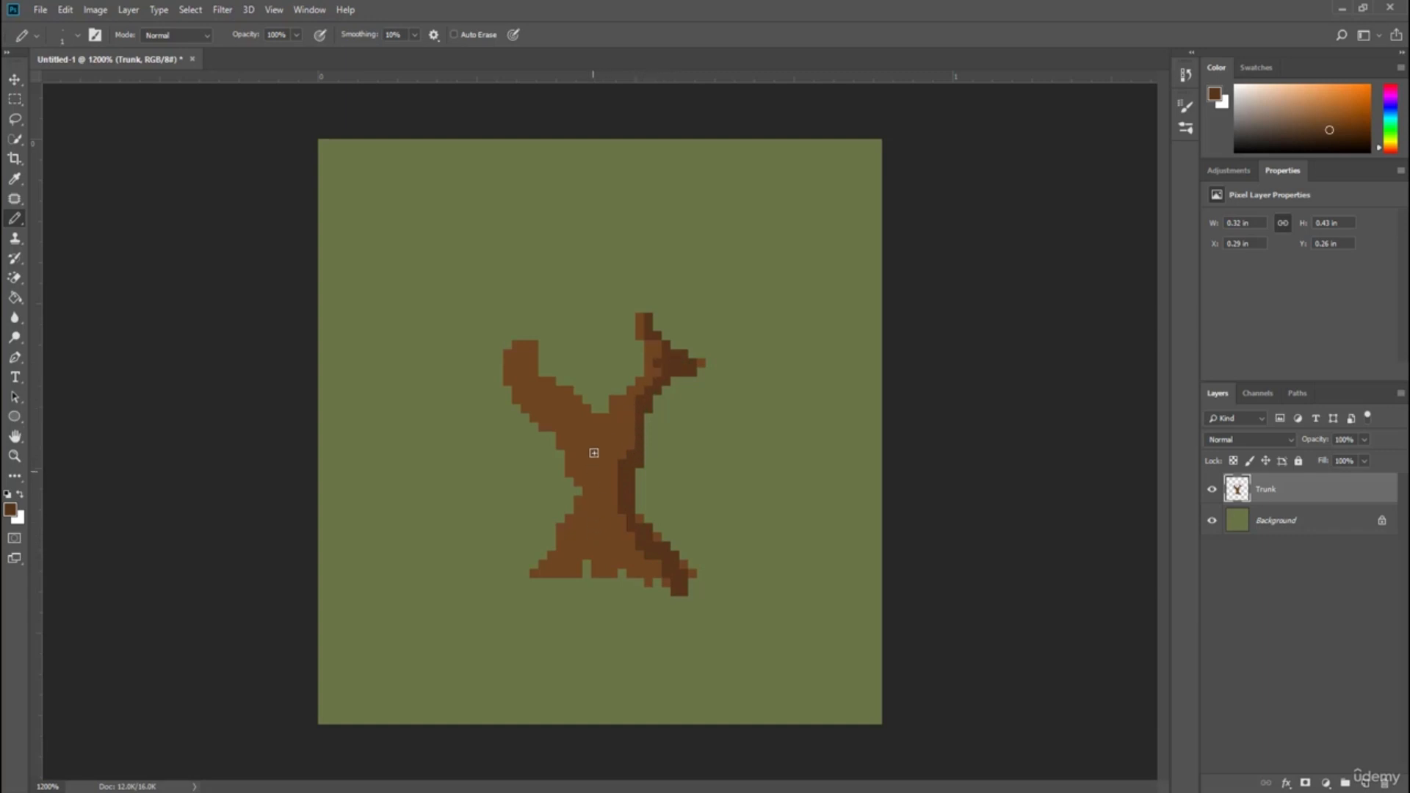
left_click_drag(594, 425, 614, 444)
mouse_move(613, 526)
left_mouse_down()
mouse_move(630, 569)
mouse_move(609, 553)
mouse_move(562, 572)
mouse_move(597, 548)
left_mouse_up()
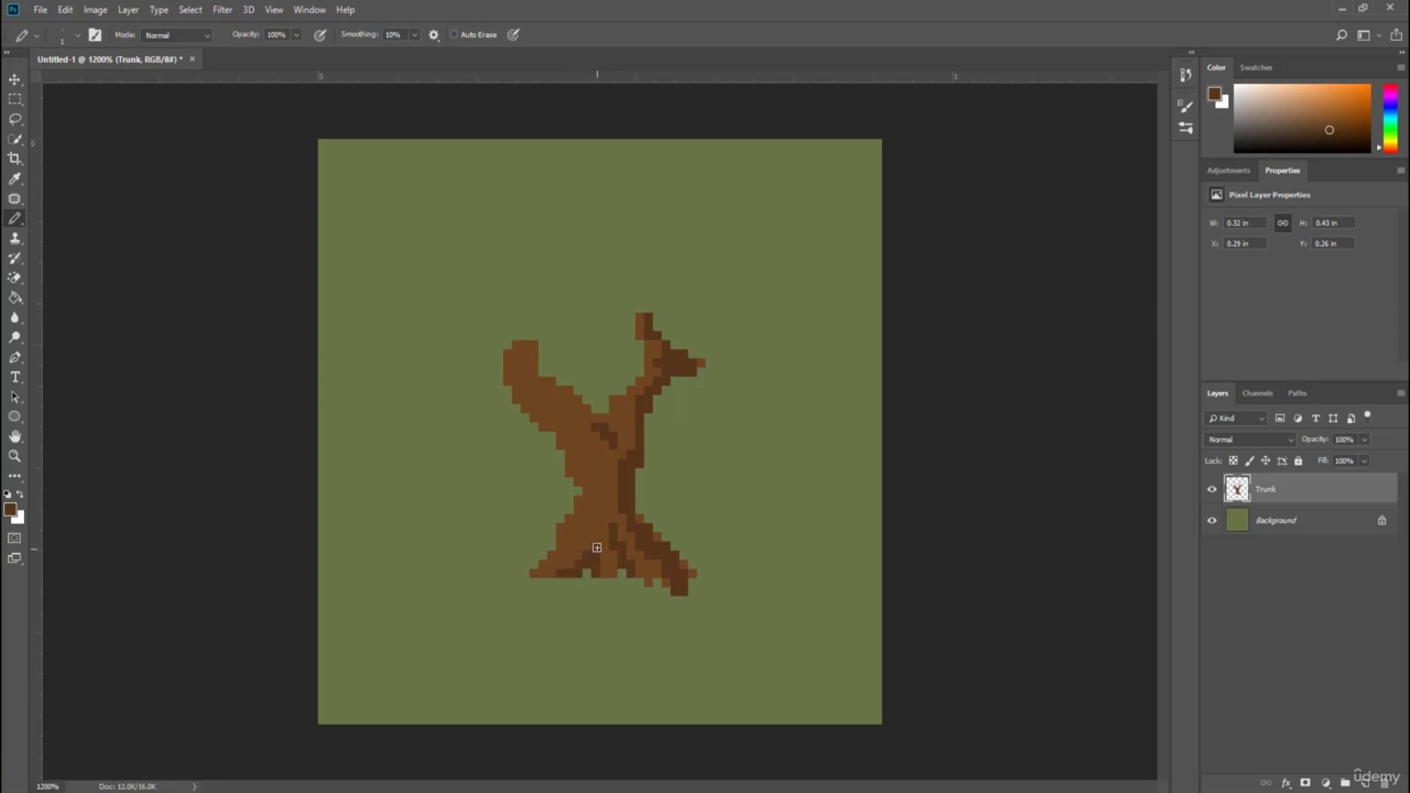
Pick a lighter brown and add highlights along the trunk's left branch and lower left side.
left_click(12, 511)
type("69492d")
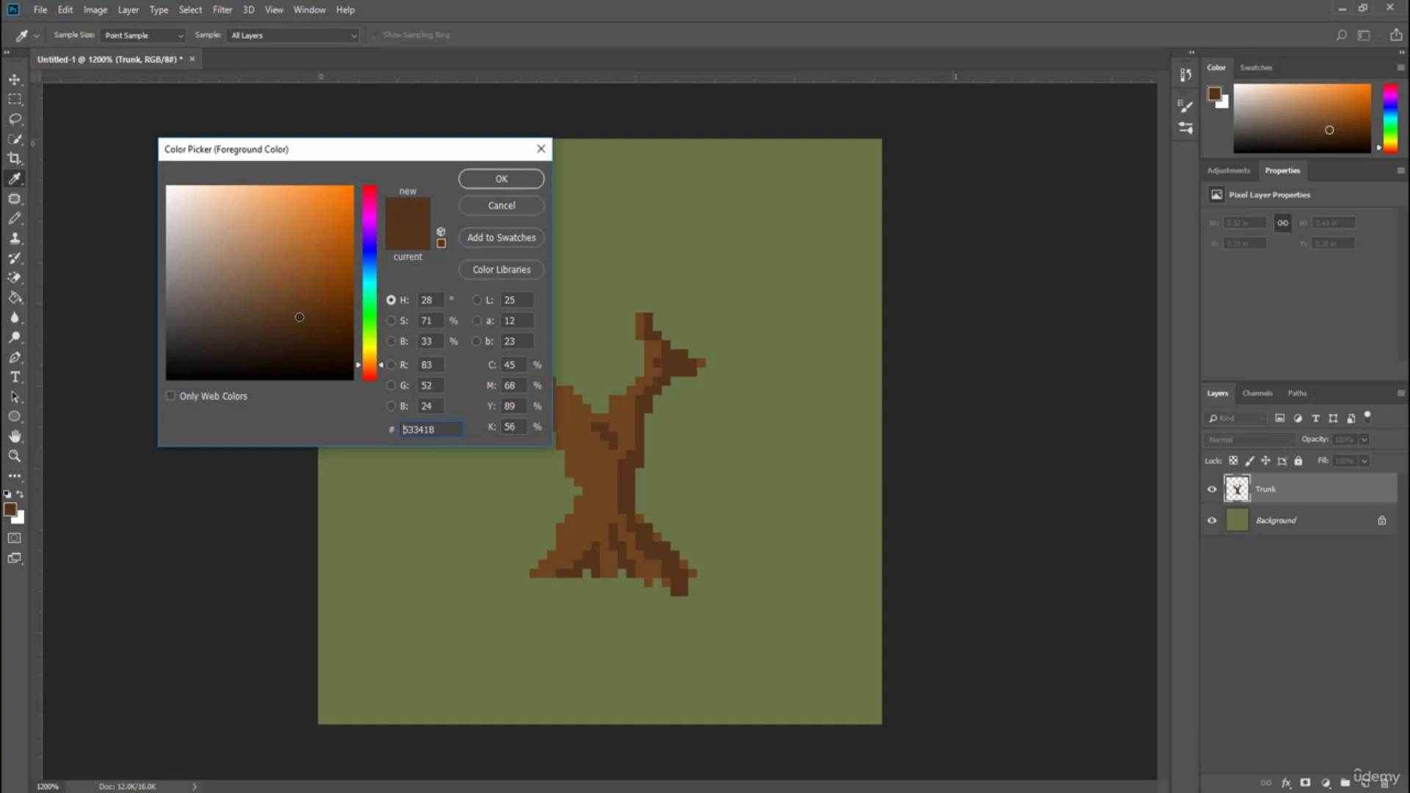
left_click(276, 300)
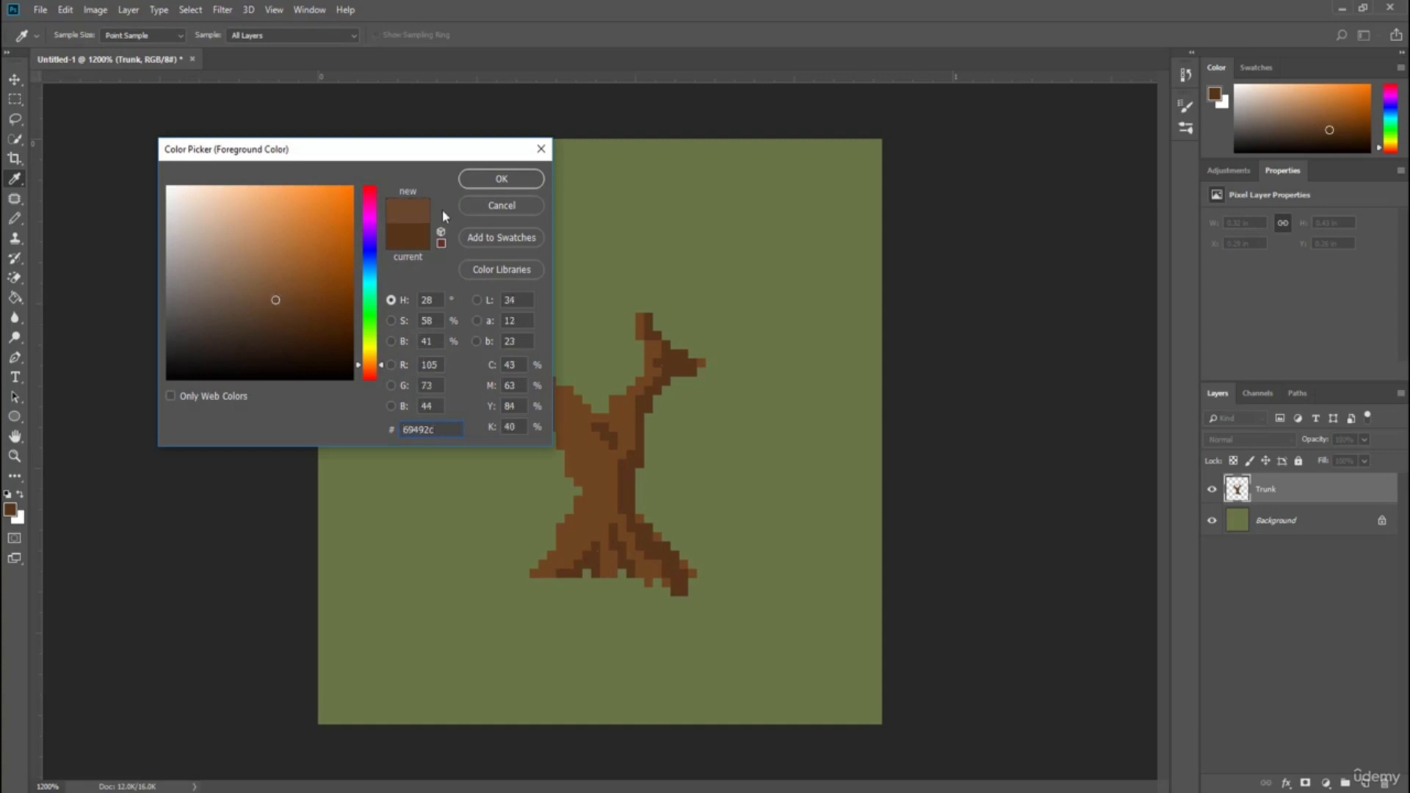
left_click(501, 178)
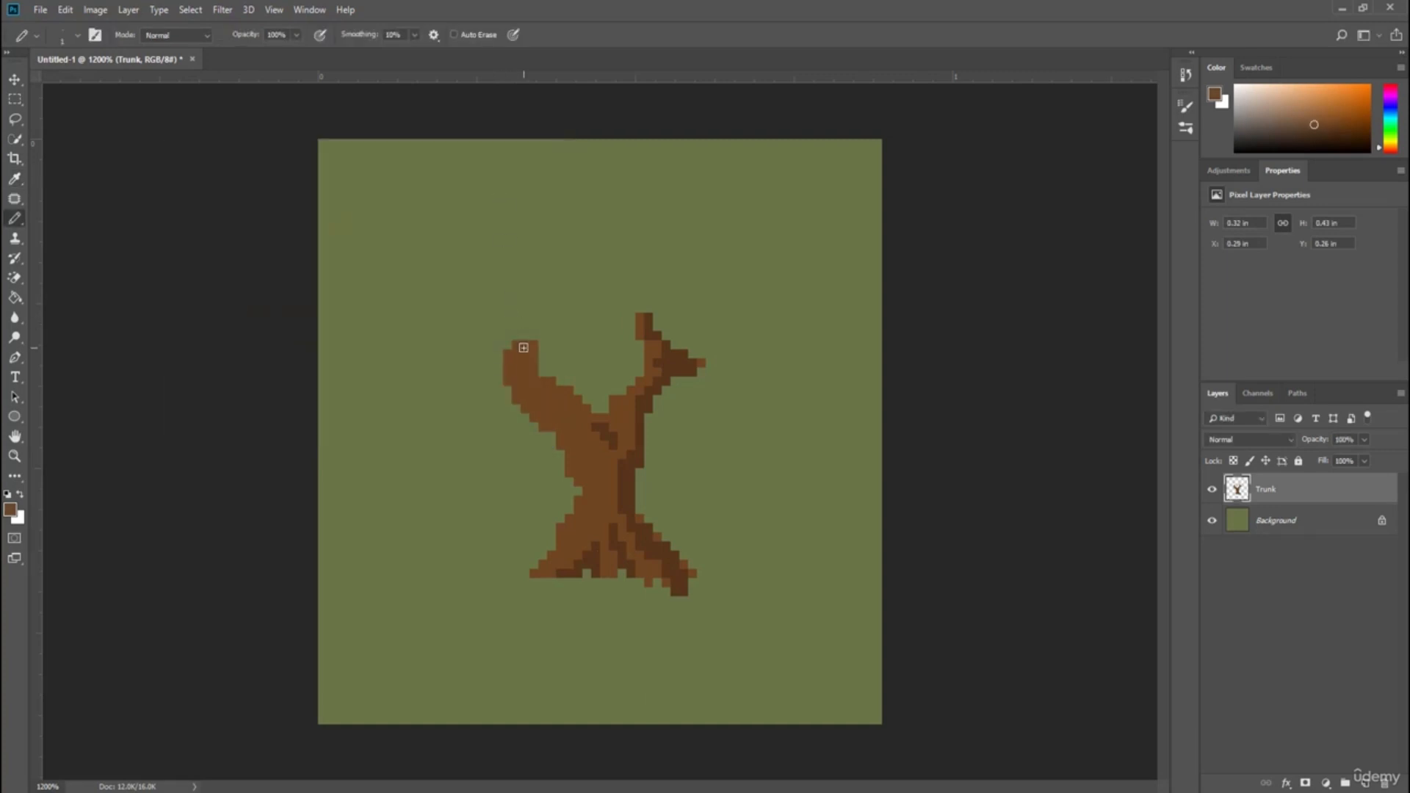
mouse_move(517, 349)
left_mouse_down()
mouse_move(526, 404)
mouse_move(578, 472)
left_mouse_up()
mouse_move(588, 497)
left_mouse_down()
mouse_move(562, 549)
mouse_move(584, 489)
mouse_move(537, 388)
mouse_move(569, 422)
mouse_move(593, 503)
mouse_move(580, 547)
mouse_move(548, 569)
left_mouse_up()
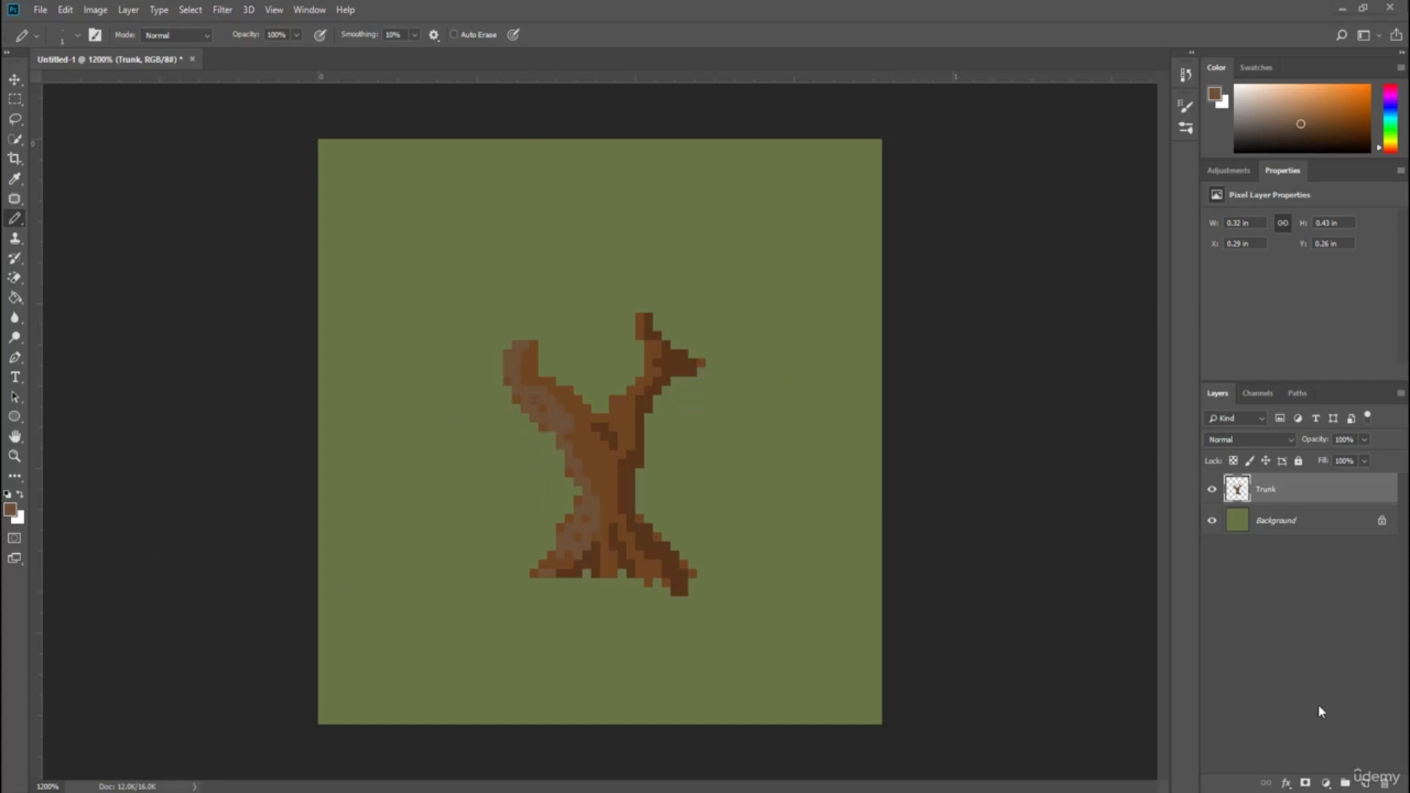
Add a new layer above Trunk named Leaves_01.
left_click(1364, 783)
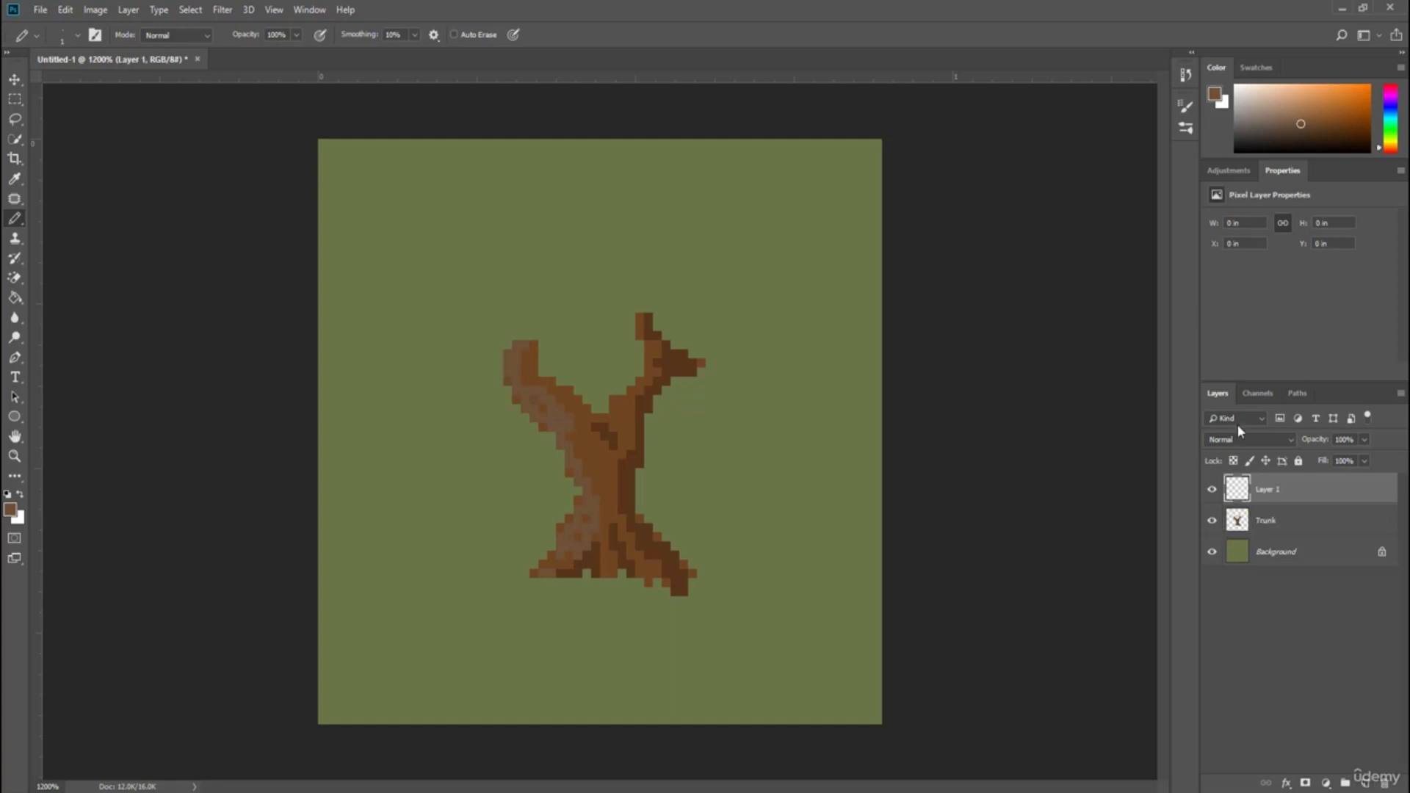
double_click(1266, 490)
key("BackSpace")
key("Return")
Pick dark green 1a5b1d and draw a filled leafy canopy over the trunk's branches on the Leaves_01 layer.
left_click(13, 516)
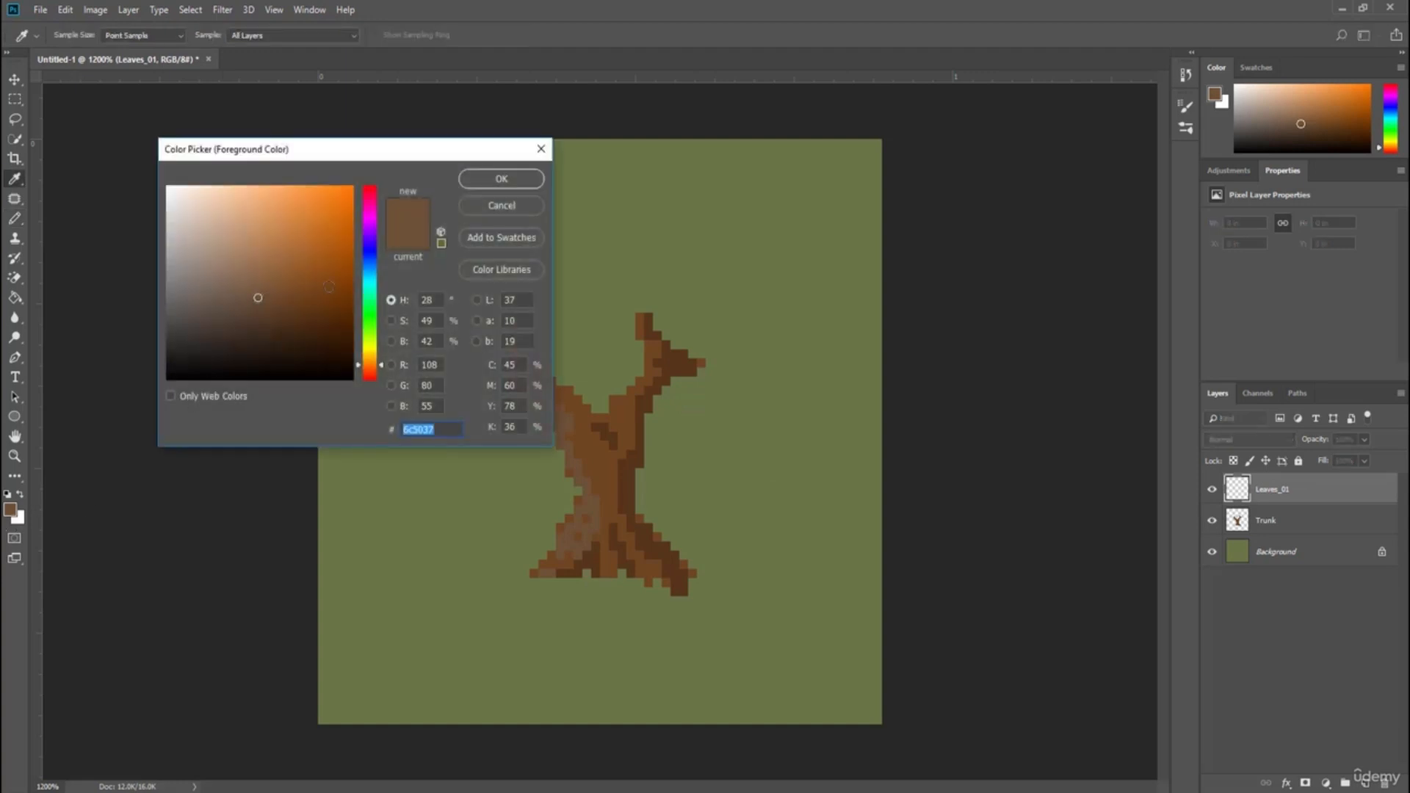
left_click_drag(362, 349, 366, 320)
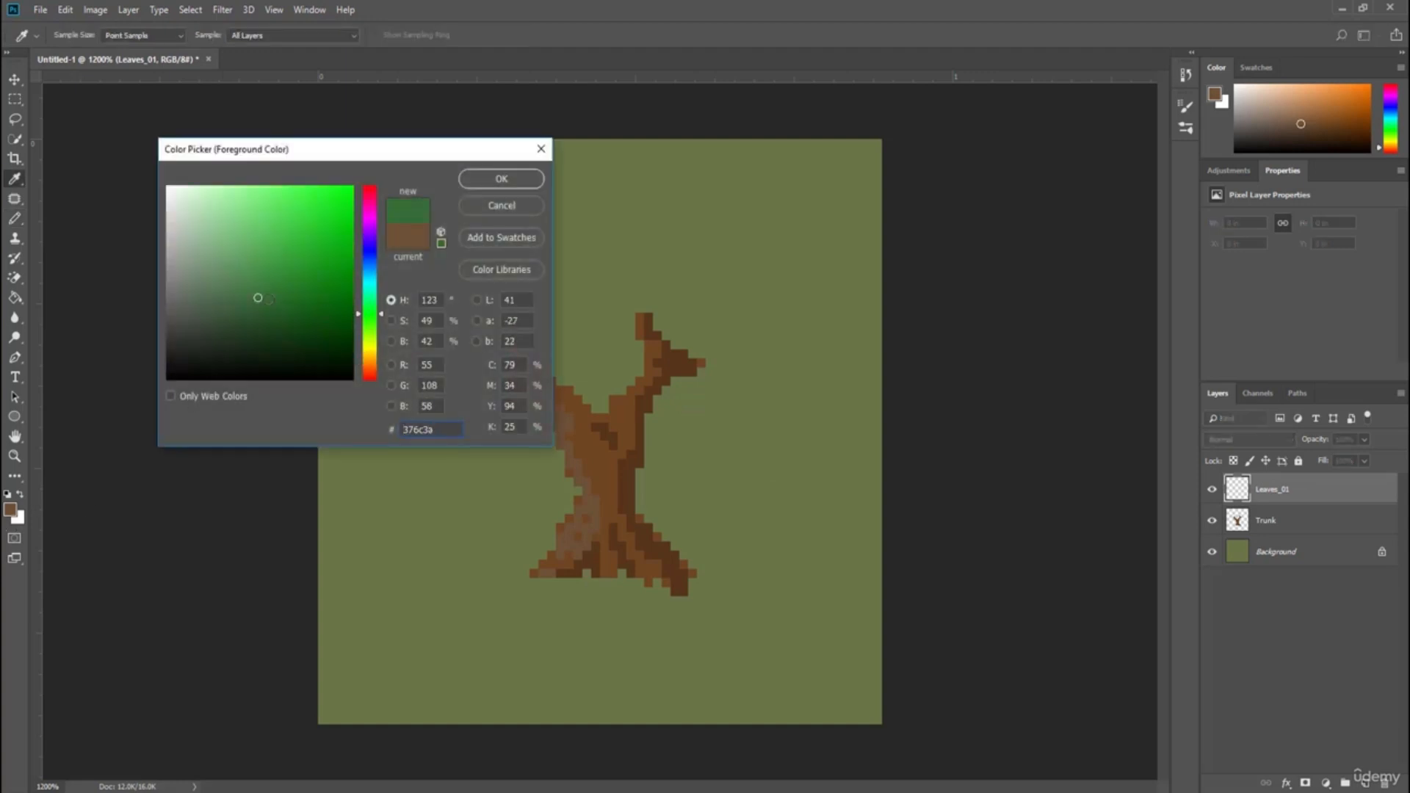
left_click_drag(258, 298, 299, 311)
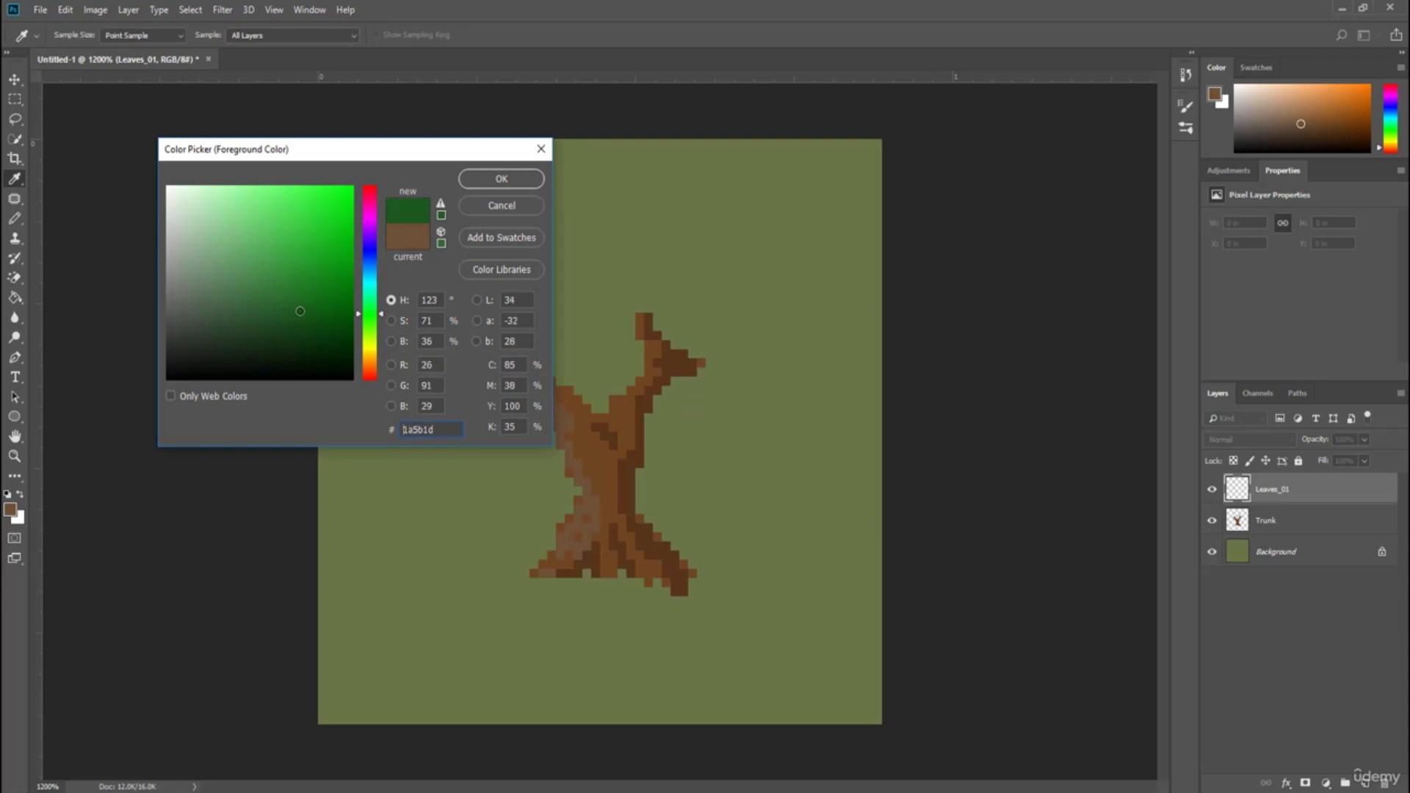
left_click(511, 183)
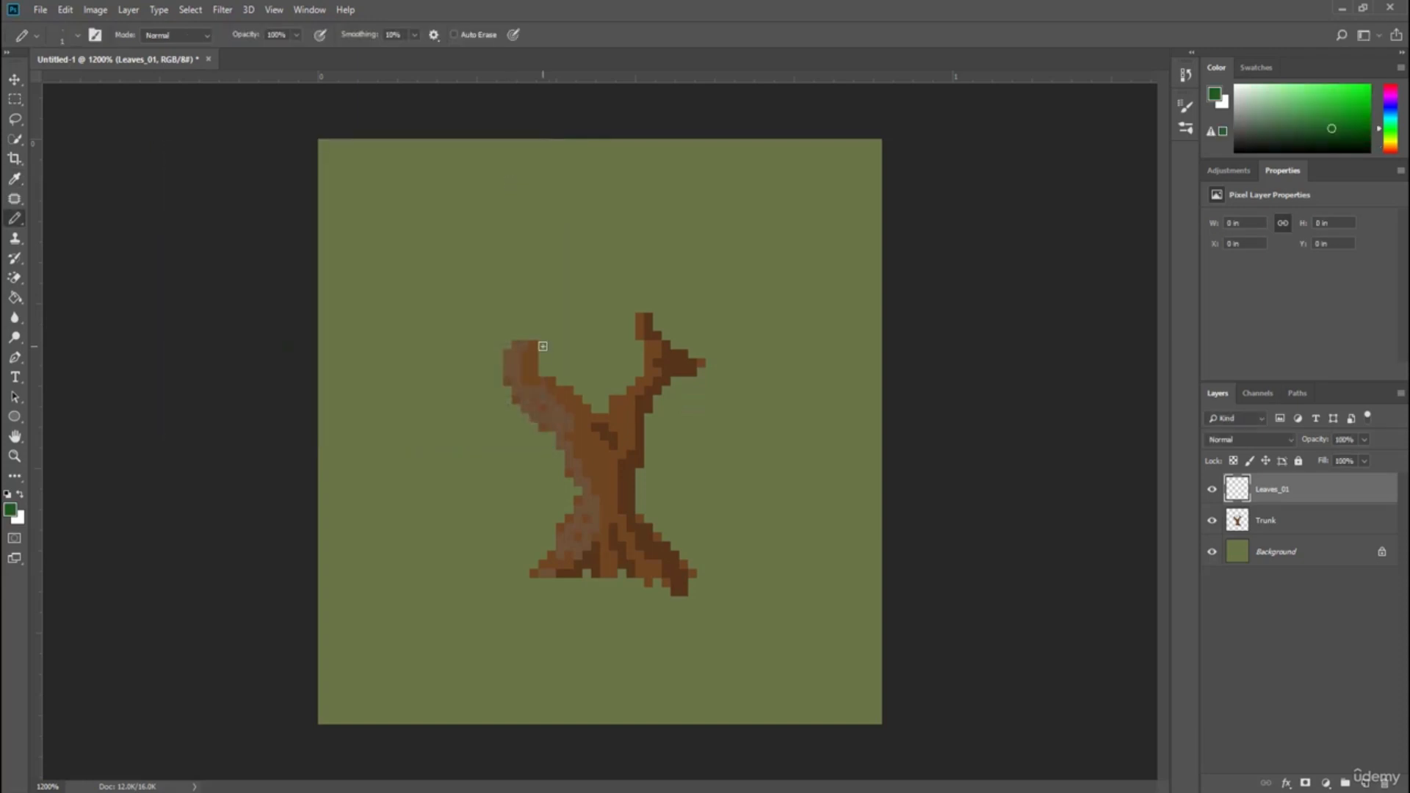
mouse_move(542, 346)
left_mouse_down()
mouse_move(505, 353)
mouse_move(512, 412)
mouse_move(462, 407)
mouse_move(429, 337)
mouse_move(446, 317)
mouse_move(439, 254)
mouse_move(459, 227)
mouse_move(627, 193)
mouse_move(663, 228)
mouse_move(727, 247)
mouse_move(776, 310)
mouse_move(755, 408)
mouse_move(654, 388)
left_mouse_up()
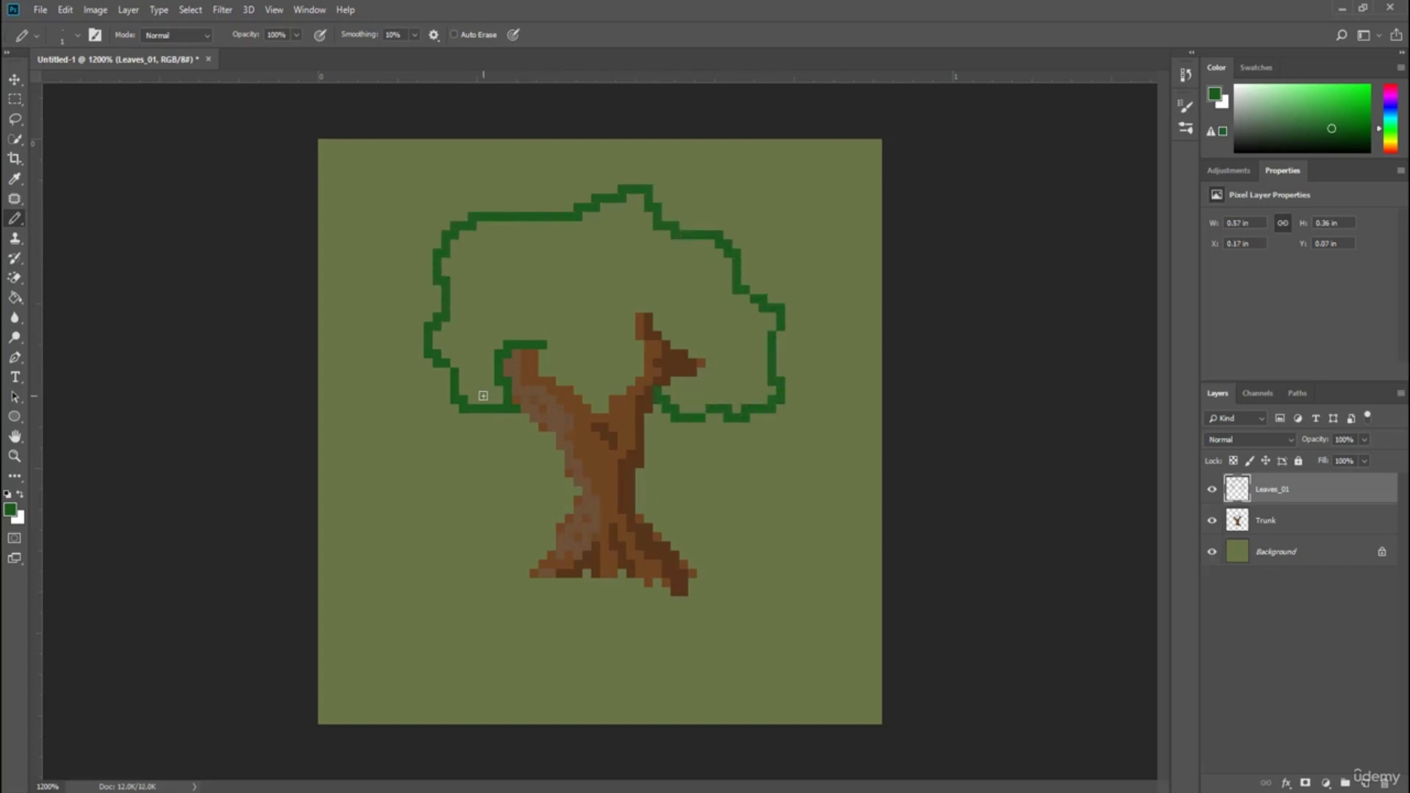
mouse_move(483, 395)
left_mouse_down()
mouse_move(487, 453)
mouse_move(551, 246)
mouse_move(681, 250)
mouse_move(608, 246)
mouse_move(581, 366)
mouse_move(600, 262)
mouse_move(588, 329)
mouse_move(560, 273)
mouse_move(481, 285)
mouse_move(596, 269)
mouse_move(573, 326)
mouse_move(592, 388)
left_mouse_up()
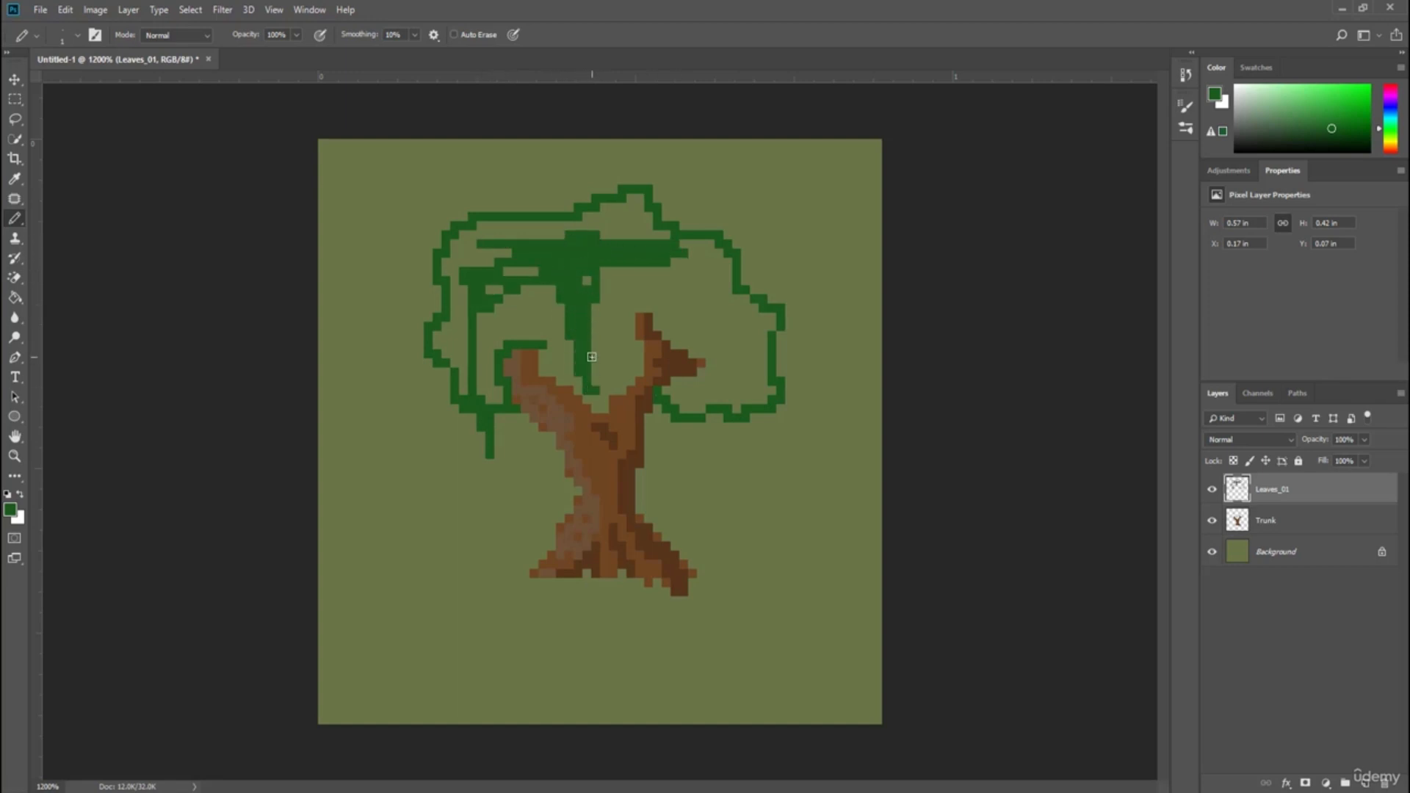
key("ctrl+z")
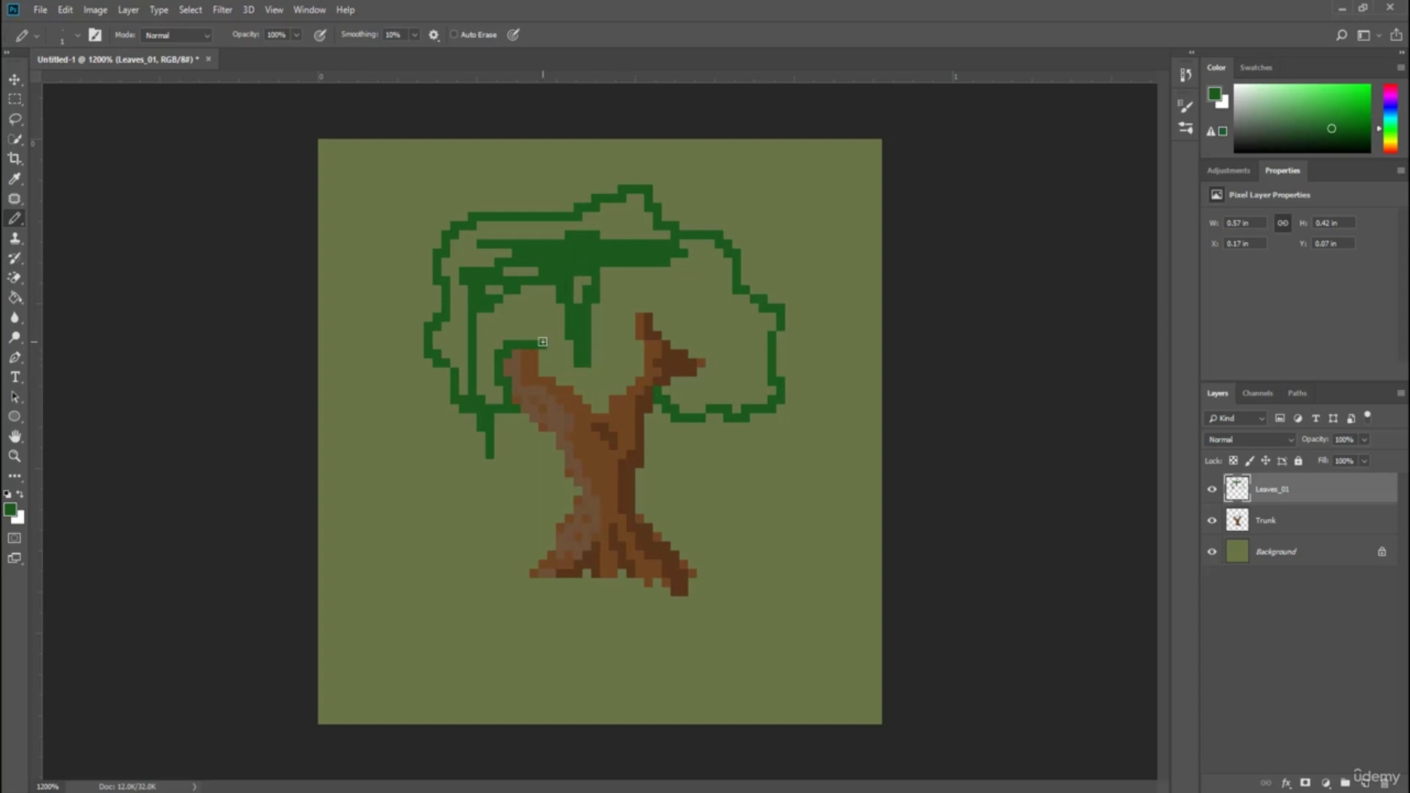
mouse_move(543, 342)
left_mouse_down()
mouse_move(645, 310)
mouse_move(668, 333)
mouse_move(632, 319)
mouse_move(700, 355)
mouse_move(734, 354)
mouse_move(687, 394)
mouse_move(672, 390)
mouse_move(680, 398)
mouse_move(750, 400)
mouse_move(666, 269)
mouse_move(523, 297)
mouse_move(501, 237)
mouse_move(512, 208)
mouse_move(554, 208)
mouse_move(560, 225)
mouse_move(509, 227)
mouse_move(549, 213)
mouse_move(534, 200)
mouse_move(520, 210)
mouse_move(531, 203)
mouse_move(554, 242)
mouse_move(529, 191)
mouse_move(536, 225)
mouse_move(571, 226)
mouse_move(568, 191)
mouse_move(591, 240)
mouse_move(631, 237)
mouse_move(644, 207)
mouse_move(586, 216)
mouse_move(577, 288)
mouse_move(502, 293)
mouse_move(569, 338)
mouse_move(553, 307)
mouse_move(479, 381)
mouse_move(493, 353)
mouse_move(496, 398)
mouse_move(533, 282)
mouse_move(517, 226)
mouse_move(489, 322)
mouse_move(501, 259)
mouse_move(486, 284)
mouse_move(488, 250)
mouse_move(444, 268)
mouse_move(442, 349)
mouse_move(470, 389)
mouse_move(459, 353)
mouse_move(499, 373)
mouse_move(543, 324)
mouse_move(547, 351)
mouse_move(587, 340)
mouse_move(588, 367)
mouse_move(600, 310)
mouse_move(661, 293)
mouse_move(738, 346)
mouse_move(701, 382)
mouse_move(723, 272)
mouse_move(694, 329)
mouse_move(679, 272)
mouse_move(680, 400)
mouse_move(743, 389)
mouse_move(769, 312)
mouse_move(741, 315)
mouse_move(734, 301)
mouse_move(718, 340)
mouse_move(727, 275)
mouse_move(683, 374)
mouse_move(677, 347)
left_mouse_up()
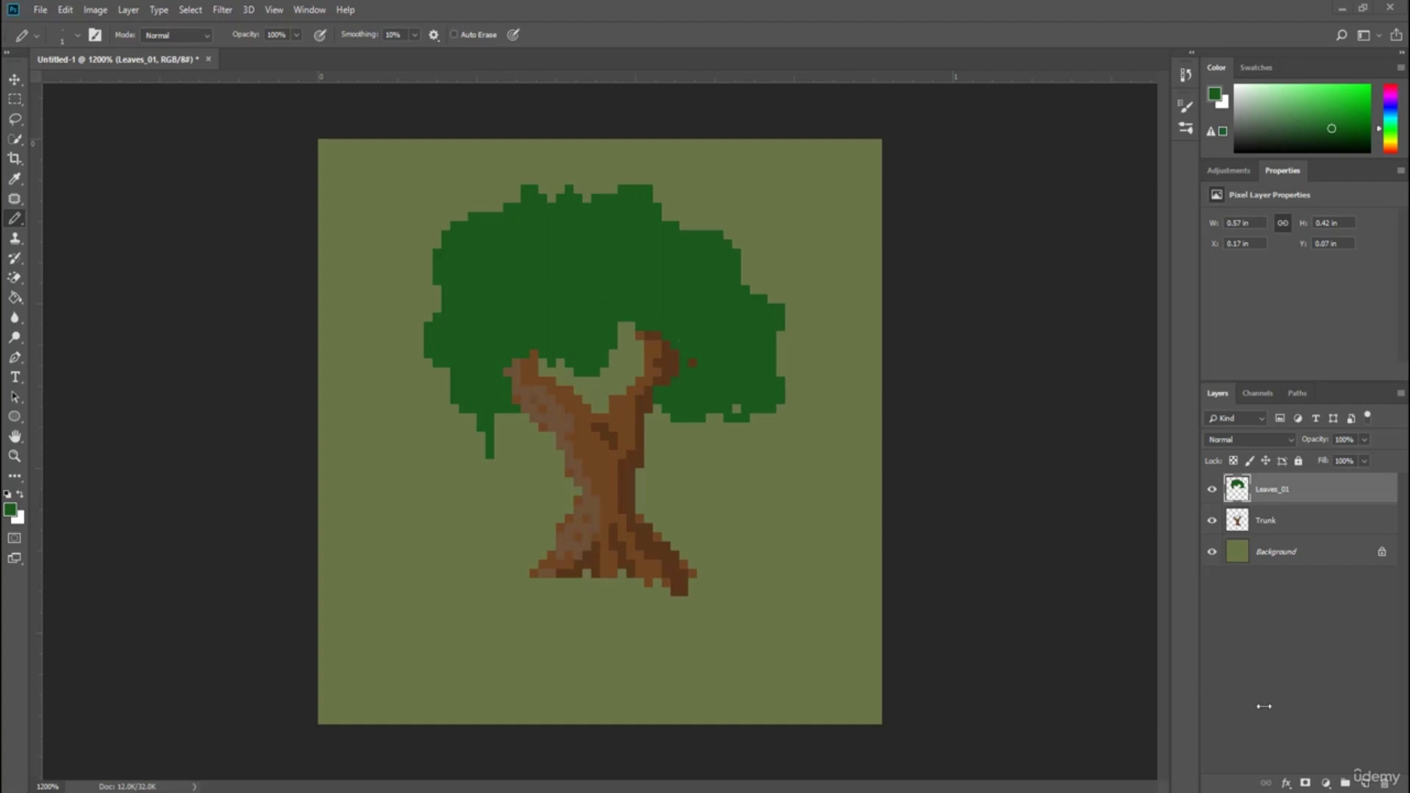
Add a new layer above Leaves_01 named Leaves_02.
left_click(1364, 783)
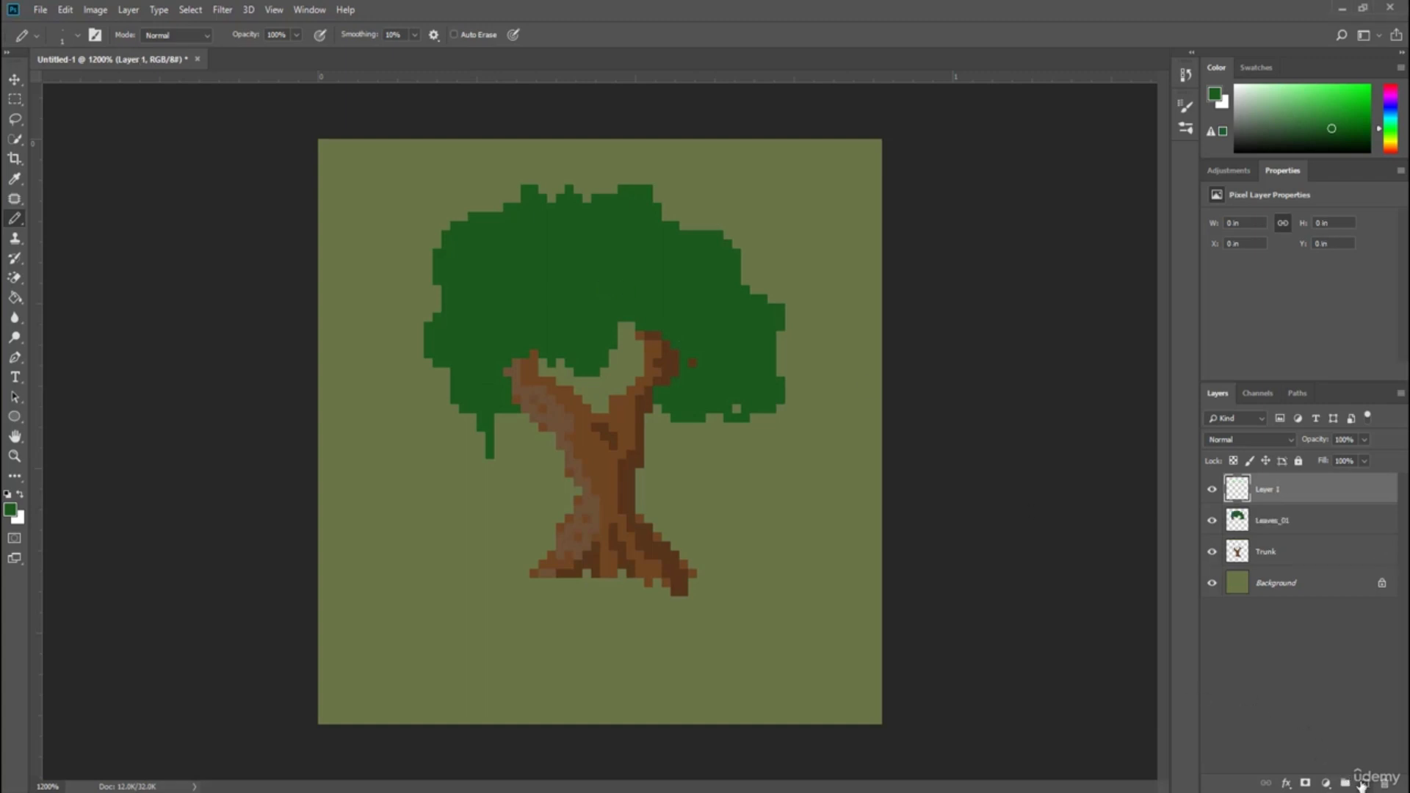
double_click(1271, 488)
type("Leaves_02")
key("Return")
Pick a darker green 0f3f11 and shade the canopy's upper left portion on the Leaves_02 layer.
left_click(10, 510)
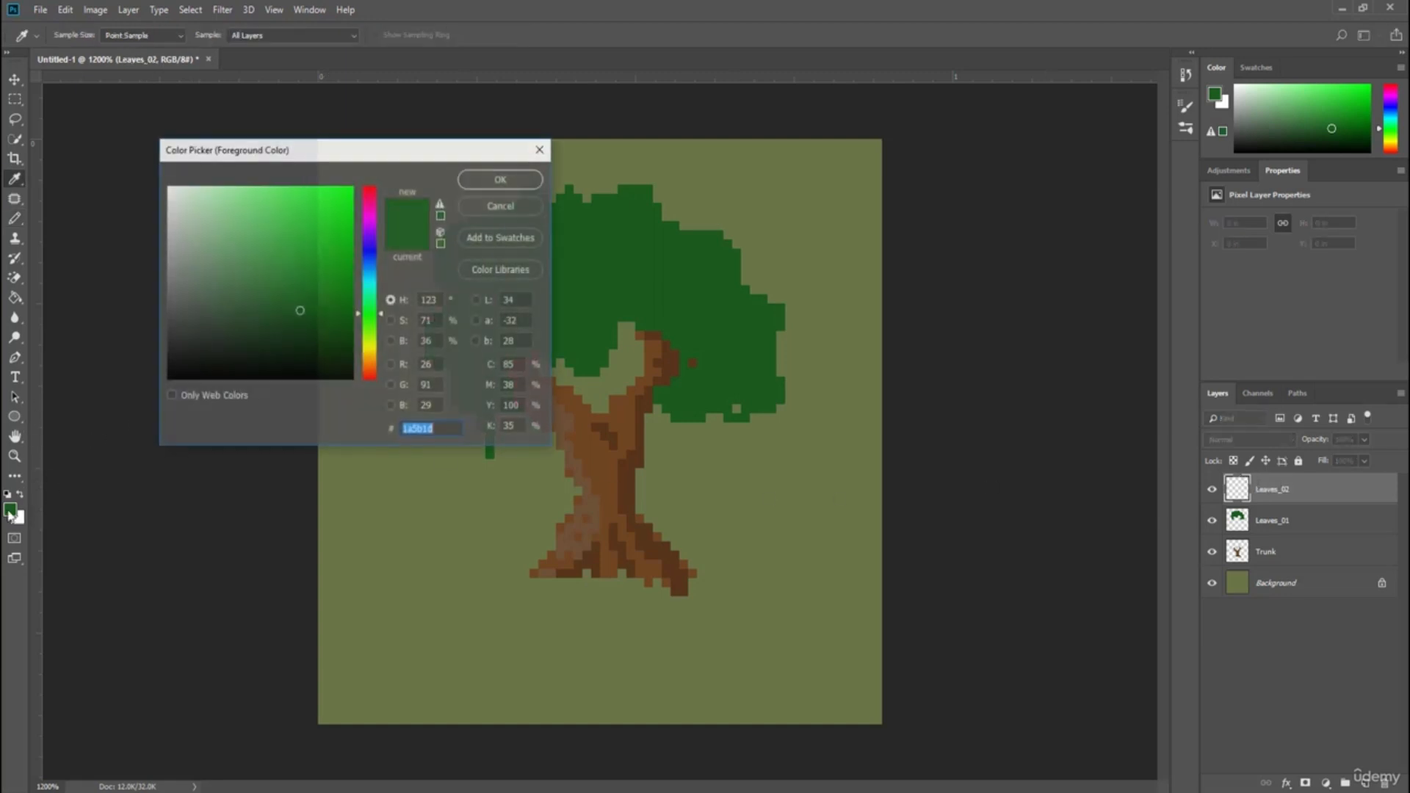
left_click_drag(287, 312, 309, 332)
left_click(502, 178)
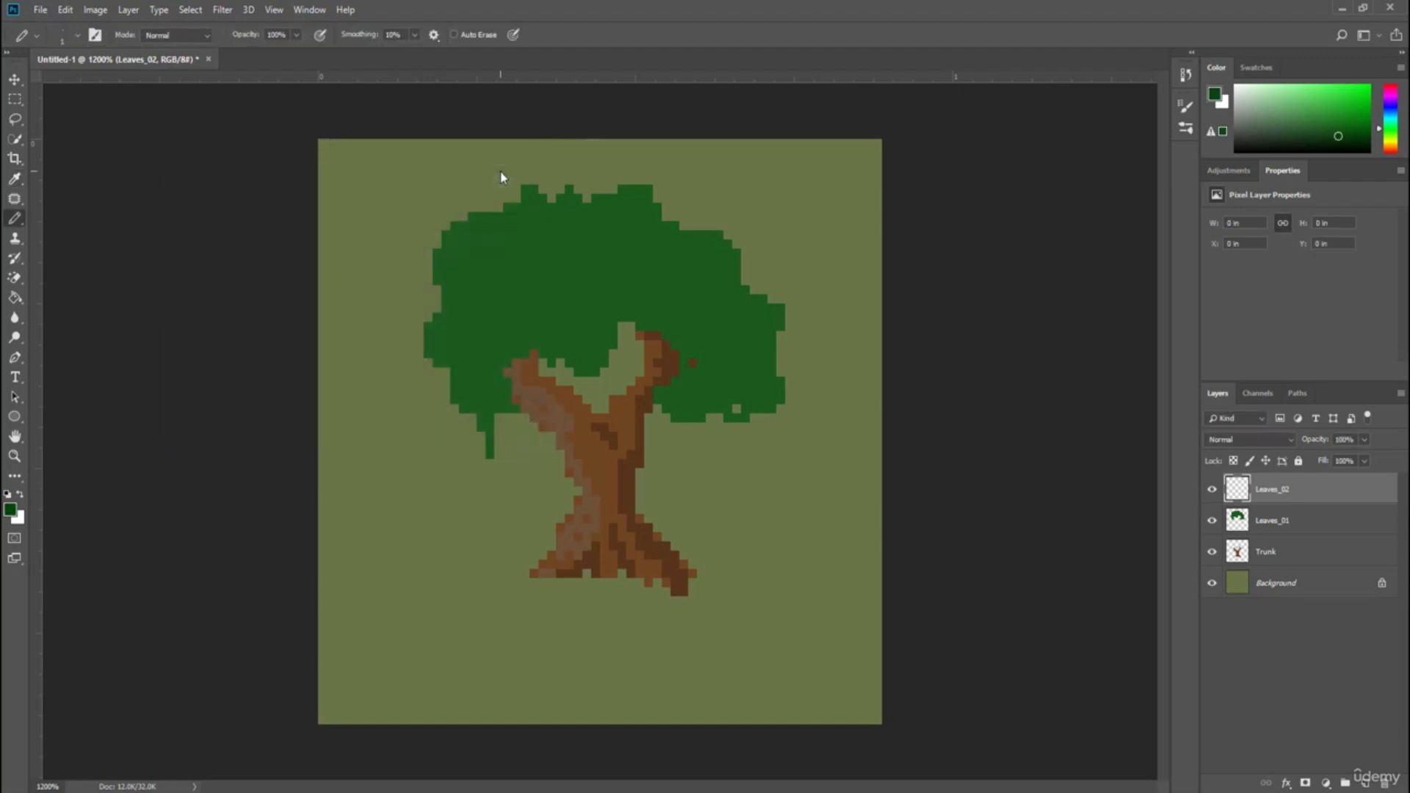
mouse_move(434, 350)
left_mouse_down()
mouse_move(451, 279)
mouse_move(441, 260)
mouse_move(460, 234)
mouse_move(536, 206)
mouse_move(576, 213)
mouse_move(571, 199)
mouse_move(494, 225)
mouse_move(450, 260)
mouse_move(478, 242)
mouse_move(437, 318)
mouse_move(439, 255)
mouse_move(484, 218)
mouse_move(543, 203)
mouse_move(454, 354)
left_mouse_up()
mouse_move(554, 220)
left_mouse_down()
mouse_move(522, 275)
mouse_move(580, 217)
mouse_move(545, 283)
mouse_move(661, 250)
mouse_move(658, 213)
mouse_move(624, 202)
mouse_move(646, 195)
mouse_move(578, 212)
mouse_move(594, 213)
mouse_move(573, 193)
mouse_move(573, 265)
mouse_move(563, 237)
mouse_move(579, 278)
mouse_move(486, 340)
mouse_move(466, 367)
mouse_move(468, 407)
mouse_move(516, 320)
mouse_move(476, 308)
mouse_move(458, 402)
mouse_move(441, 346)
left_mouse_up()
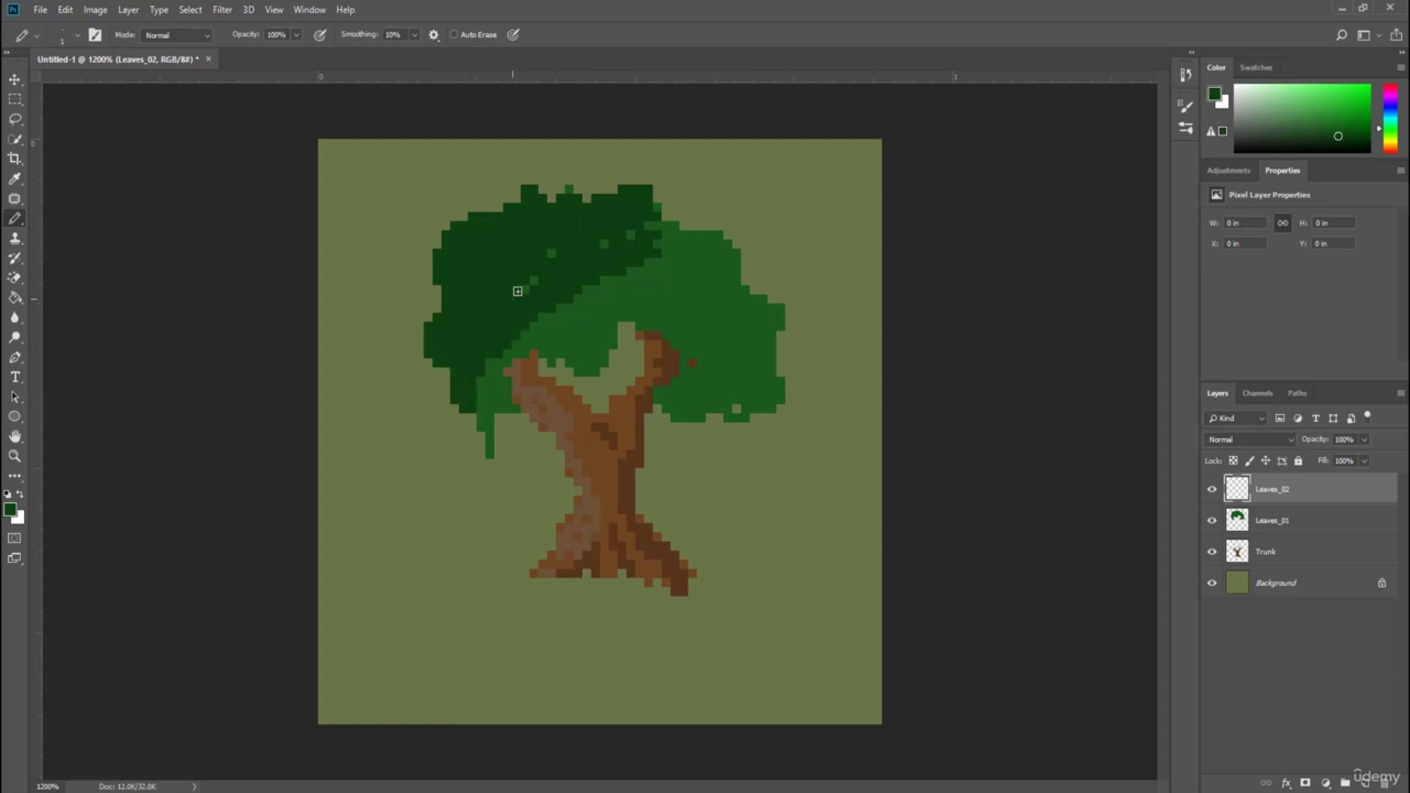
mouse_move(559, 307)
left_mouse_down()
mouse_move(733, 255)
mouse_move(687, 256)
mouse_move(659, 230)
mouse_move(725, 246)
mouse_move(703, 248)
mouse_move(693, 225)
mouse_move(680, 247)
mouse_move(698, 265)
mouse_move(660, 259)
mouse_move(630, 286)
mouse_move(631, 273)
mouse_move(588, 292)
mouse_move(633, 242)
mouse_move(649, 259)
mouse_move(658, 214)
mouse_move(629, 283)
mouse_move(562, 329)
mouse_move(542, 307)
mouse_move(624, 299)
mouse_move(694, 262)
mouse_move(733, 266)
mouse_move(595, 313)
mouse_move(575, 338)
mouse_move(591, 282)
left_mouse_up()
mouse_move(485, 370)
left_mouse_down()
mouse_move(525, 339)
mouse_move(525, 355)
left_mouse_up()
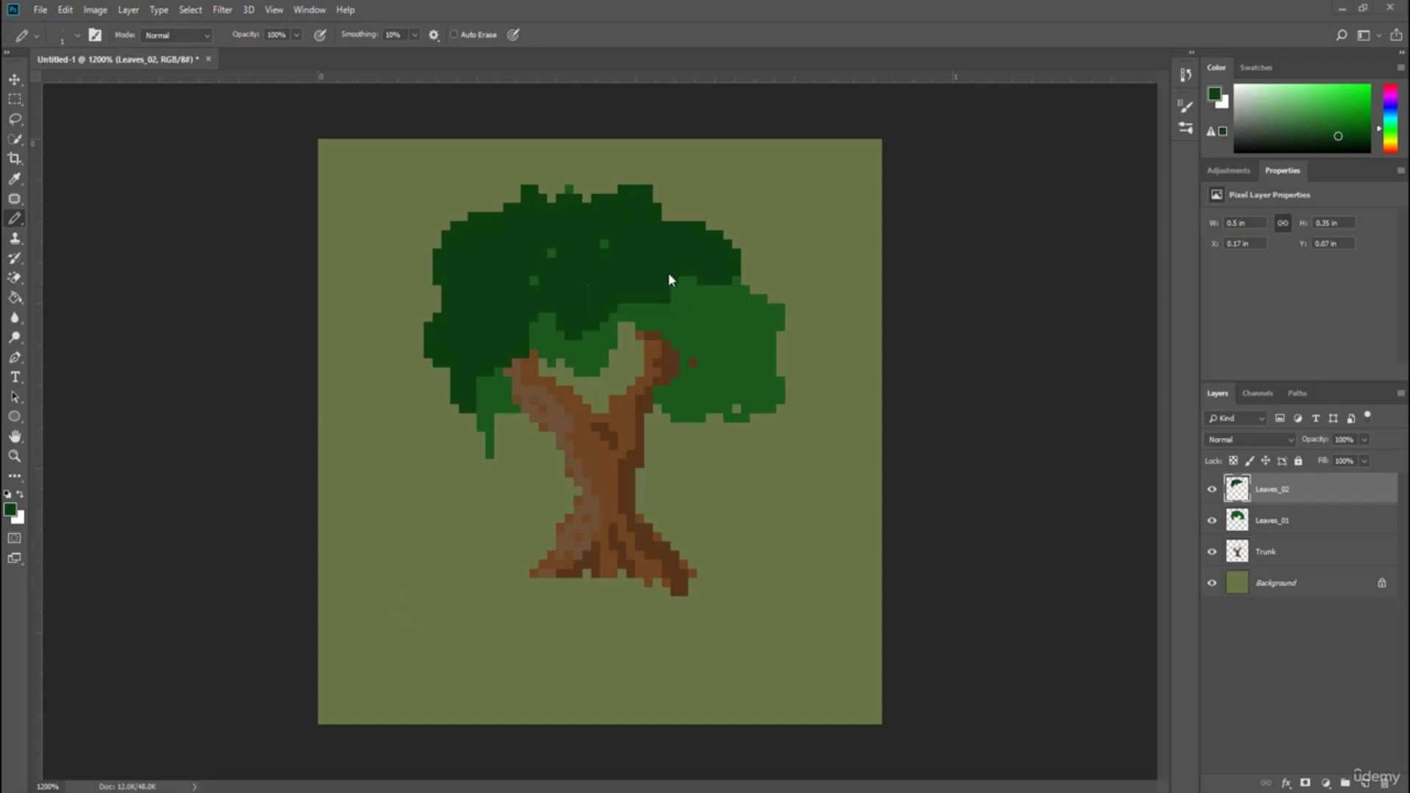
Add a new layer above Leaves_02 named Leaves_03.
left_click(1365, 784)
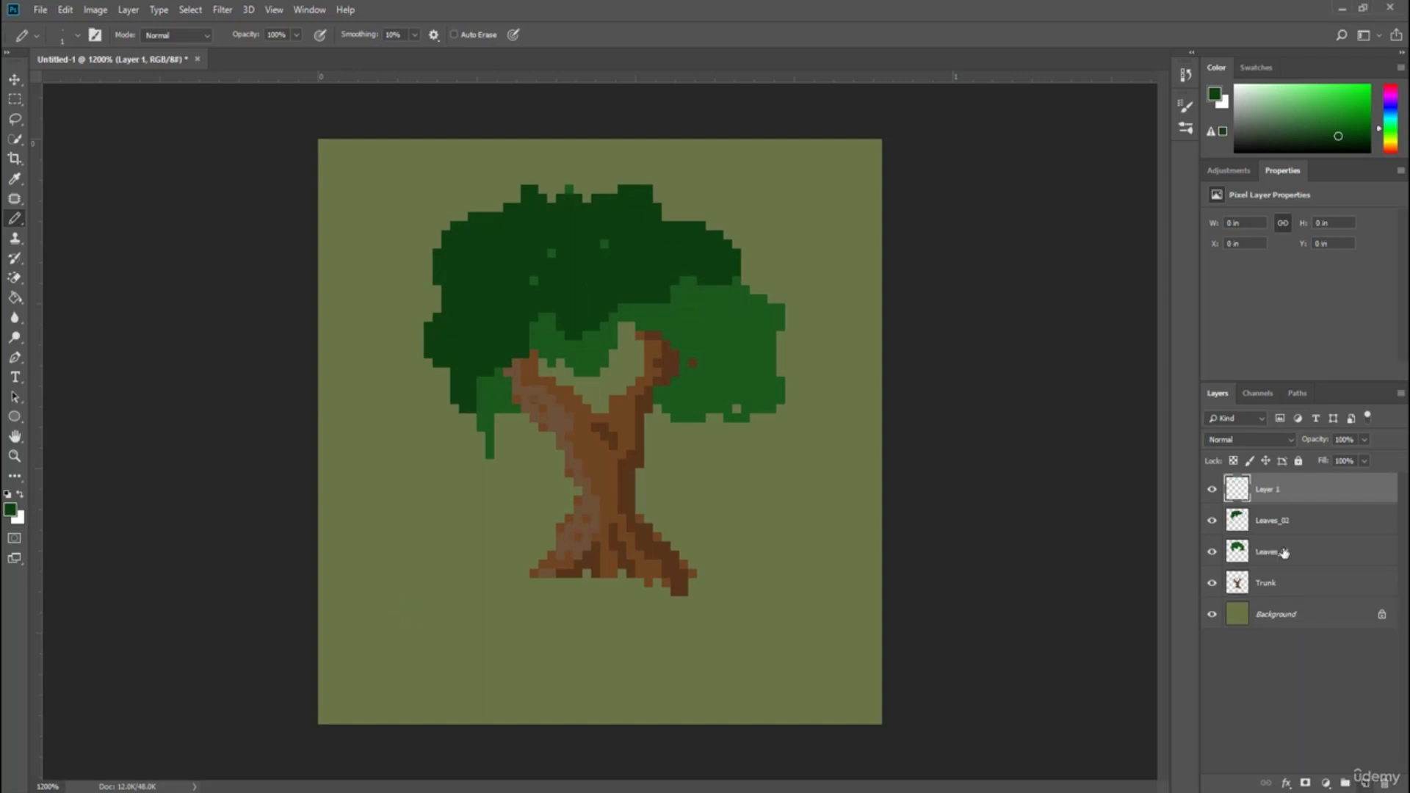
double_click(1270, 489)
type("Leaves_03")
key("Return")
Pick lighter green 237d27 and paint highlights over the canopy's upper left and scattered spots on the right cluster.
left_click(11, 510)
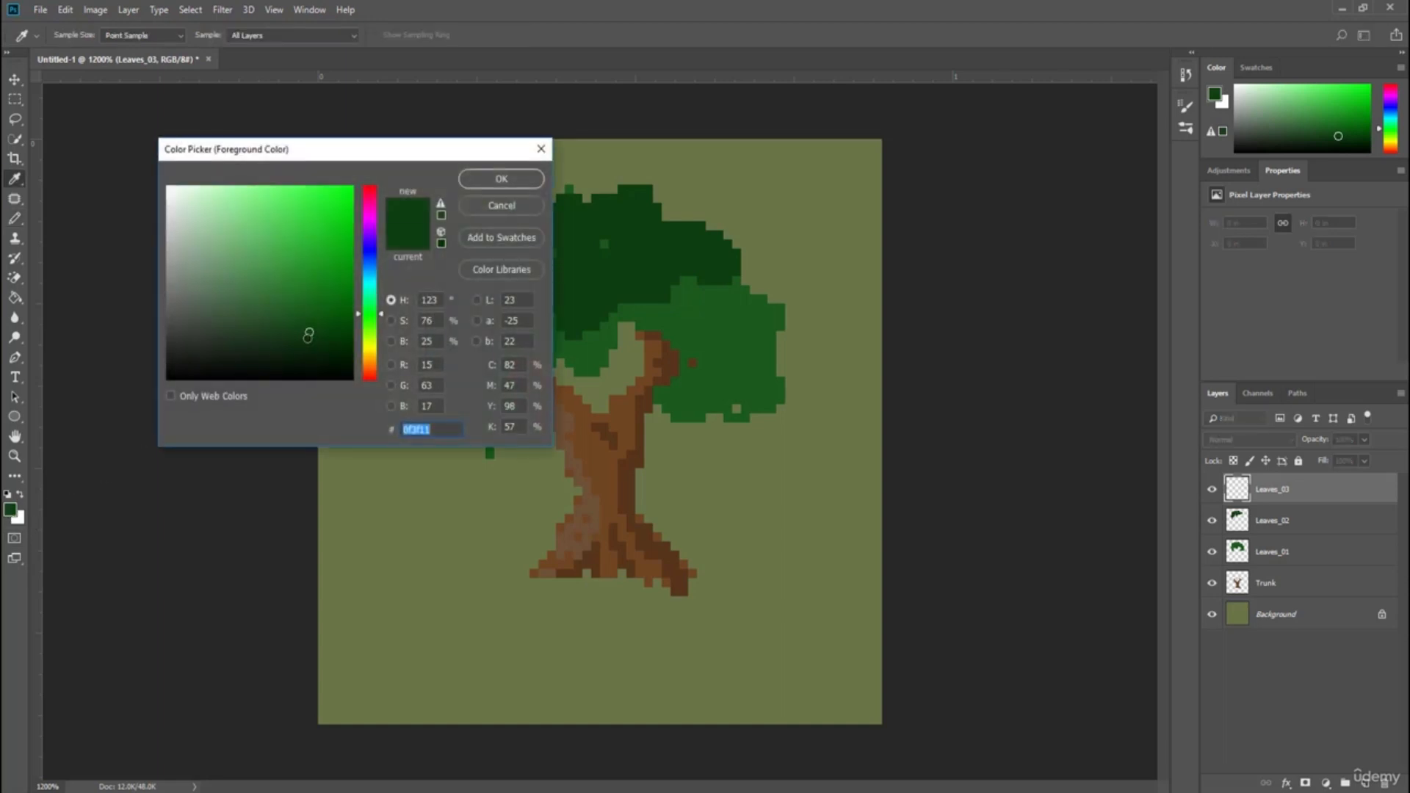
left_click_drag(308, 335, 290, 302)
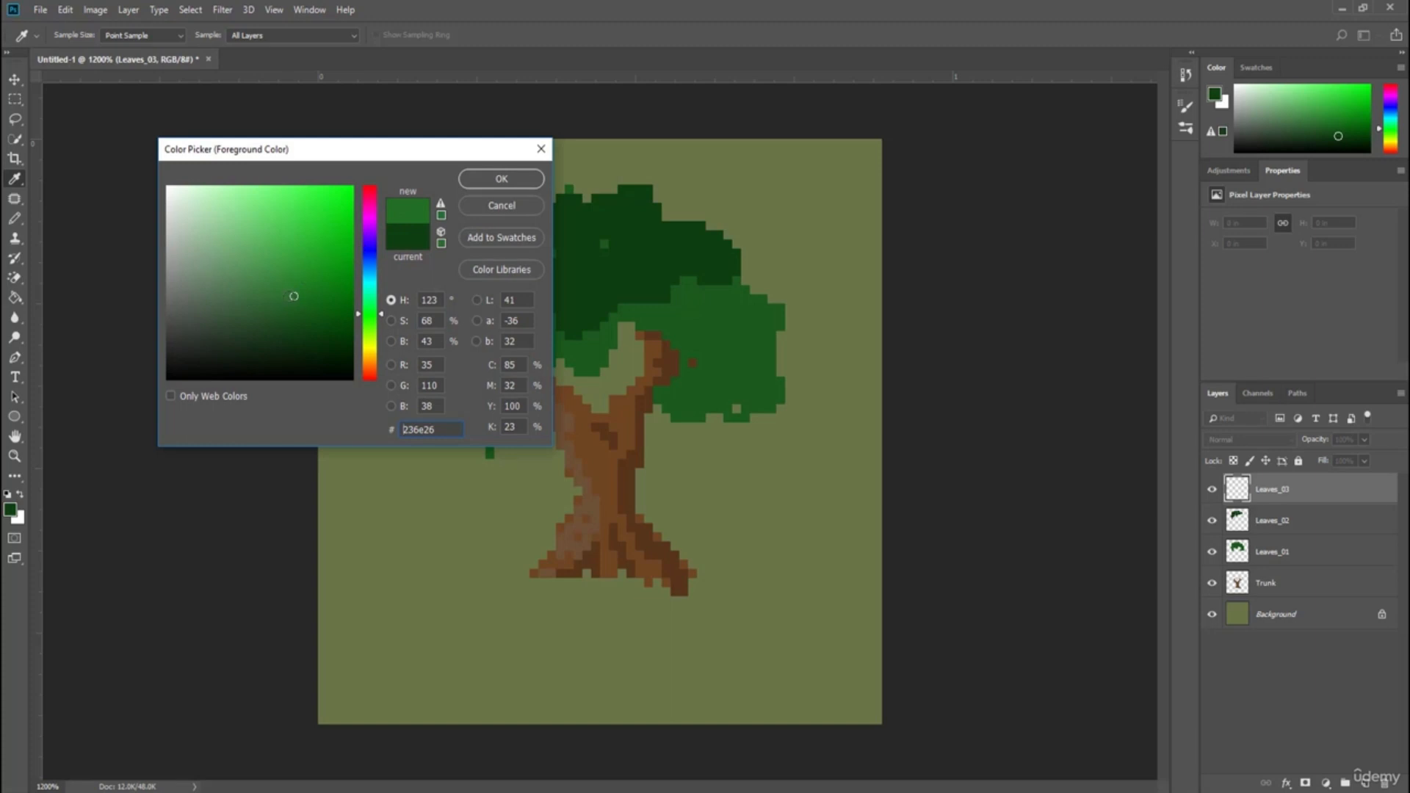
left_click_drag(295, 288, 302, 285)
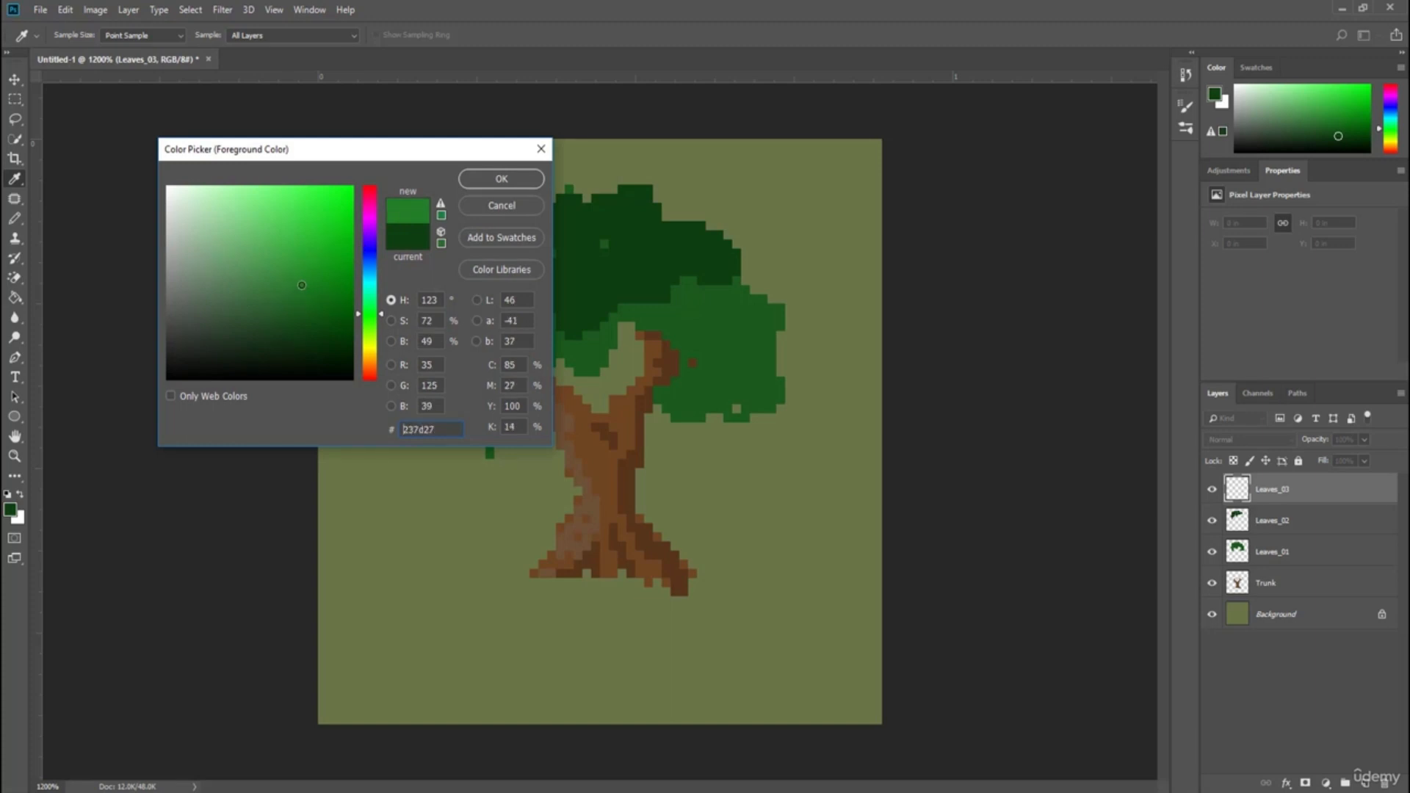
left_click(501, 179)
mouse_move(453, 290)
left_mouse_down()
mouse_move(534, 224)
mouse_move(456, 274)
mouse_move(511, 227)
mouse_move(457, 256)
mouse_move(474, 218)
mouse_move(536, 213)
mouse_move(530, 188)
mouse_move(525, 213)
mouse_move(459, 229)
mouse_move(438, 275)
left_mouse_up()
mouse_move(461, 282)
left_mouse_down()
mouse_move(452, 286)
mouse_move(429, 338)
mouse_move(476, 277)
mouse_move(513, 273)
mouse_move(543, 228)
mouse_move(647, 193)
mouse_move(591, 209)
mouse_move(606, 195)
mouse_move(590, 188)
mouse_move(574, 213)
mouse_move(561, 204)
mouse_move(572, 191)
mouse_move(550, 210)
mouse_move(543, 201)
mouse_move(549, 237)
mouse_move(501, 267)
mouse_move(454, 329)
mouse_move(455, 373)
mouse_move(457, 343)
mouse_move(490, 307)
mouse_move(543, 290)
mouse_move(589, 226)
mouse_move(507, 304)
mouse_move(554, 239)
mouse_move(539, 267)
mouse_move(613, 218)
left_mouse_up()
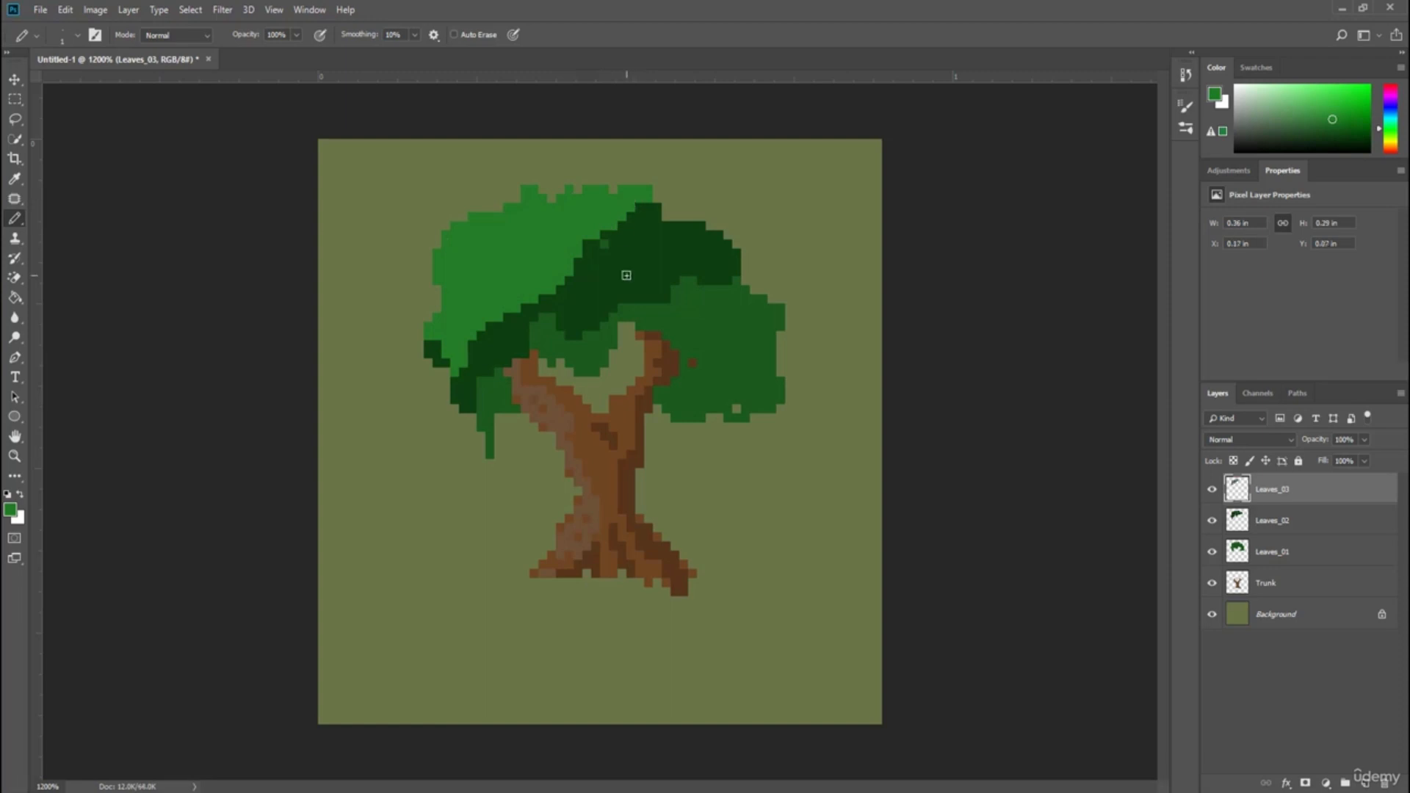
left_click(595, 263)
mouse_move(593, 270)
left_mouse_down()
mouse_move(641, 270)
mouse_move(666, 317)
left_mouse_up()
left_click(719, 336)
mouse_move(693, 308)
left_mouse_down()
mouse_move(729, 355)
mouse_move(764, 337)
left_mouse_up()
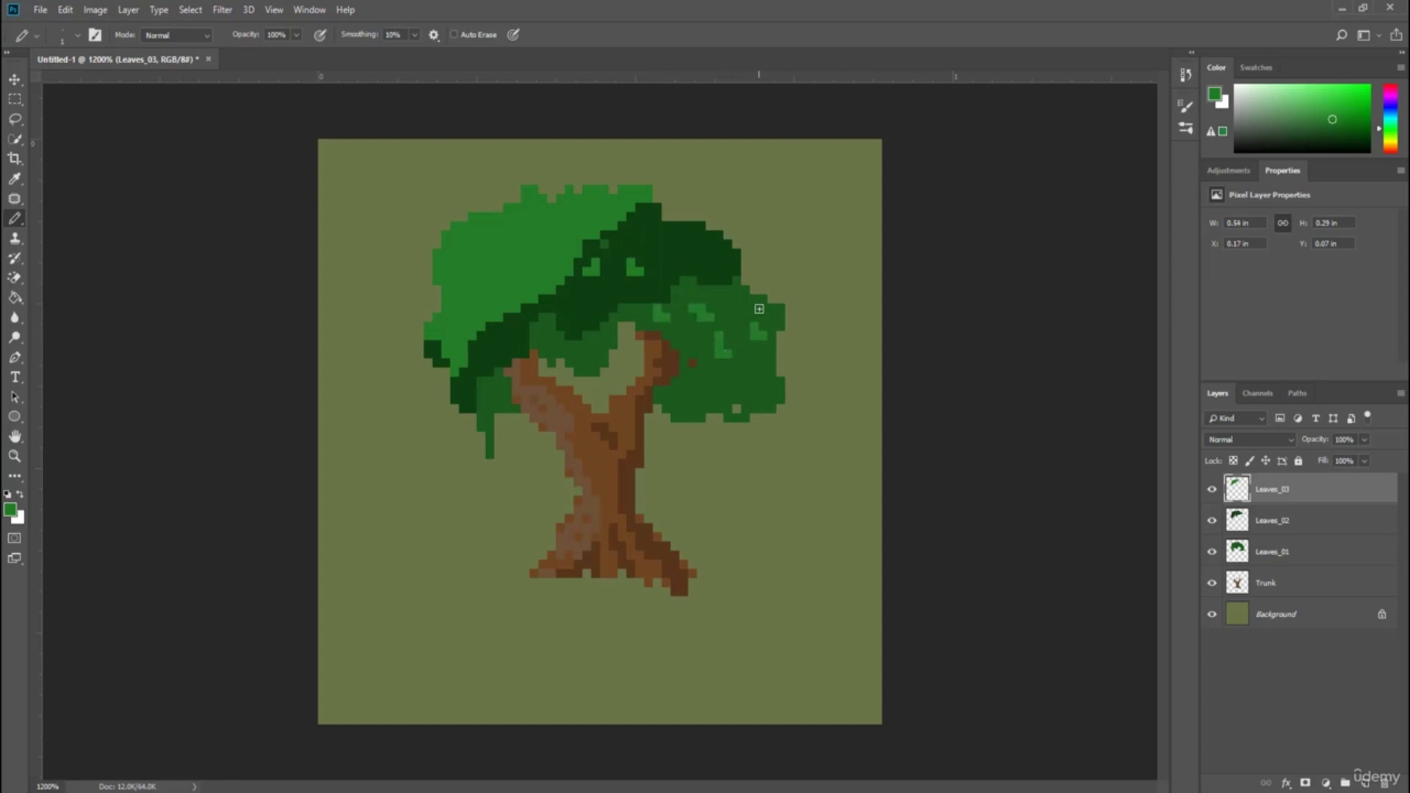
left_click_drag(729, 382, 753, 389)
Switch back to dark green 0f3f11 and dot small shadow marks across the light green upper left highlight.
left_click(12, 510)
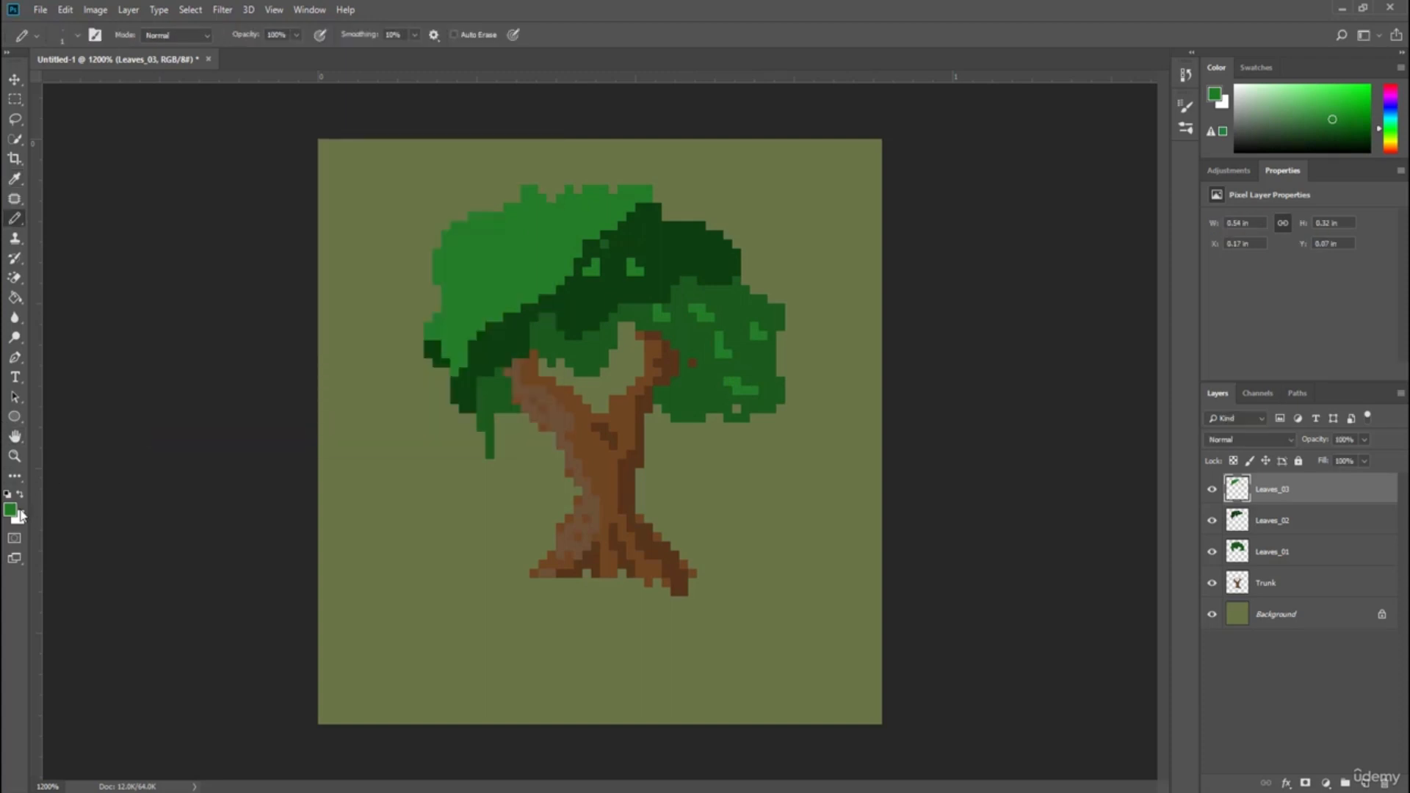
left_click(14, 509)
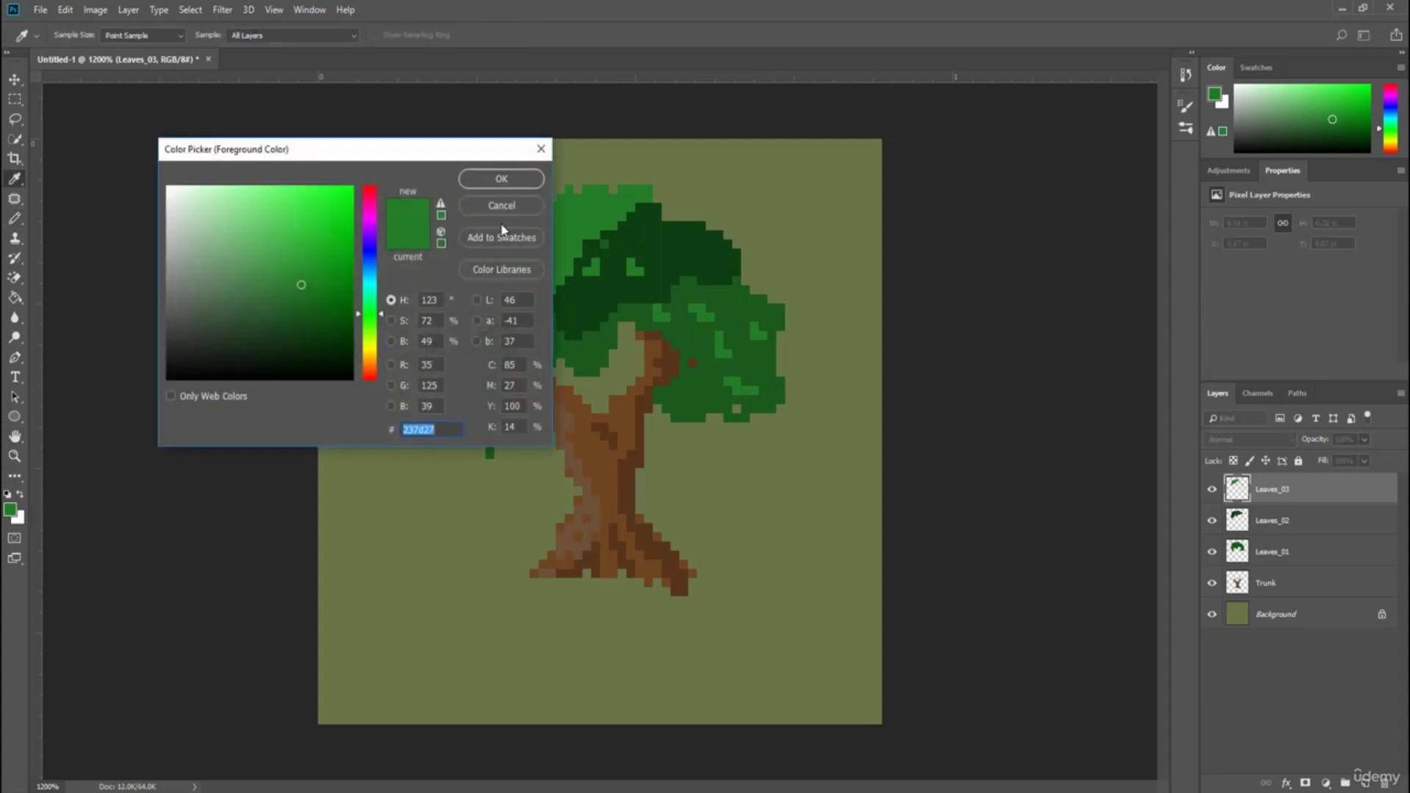
left_click(645, 233)
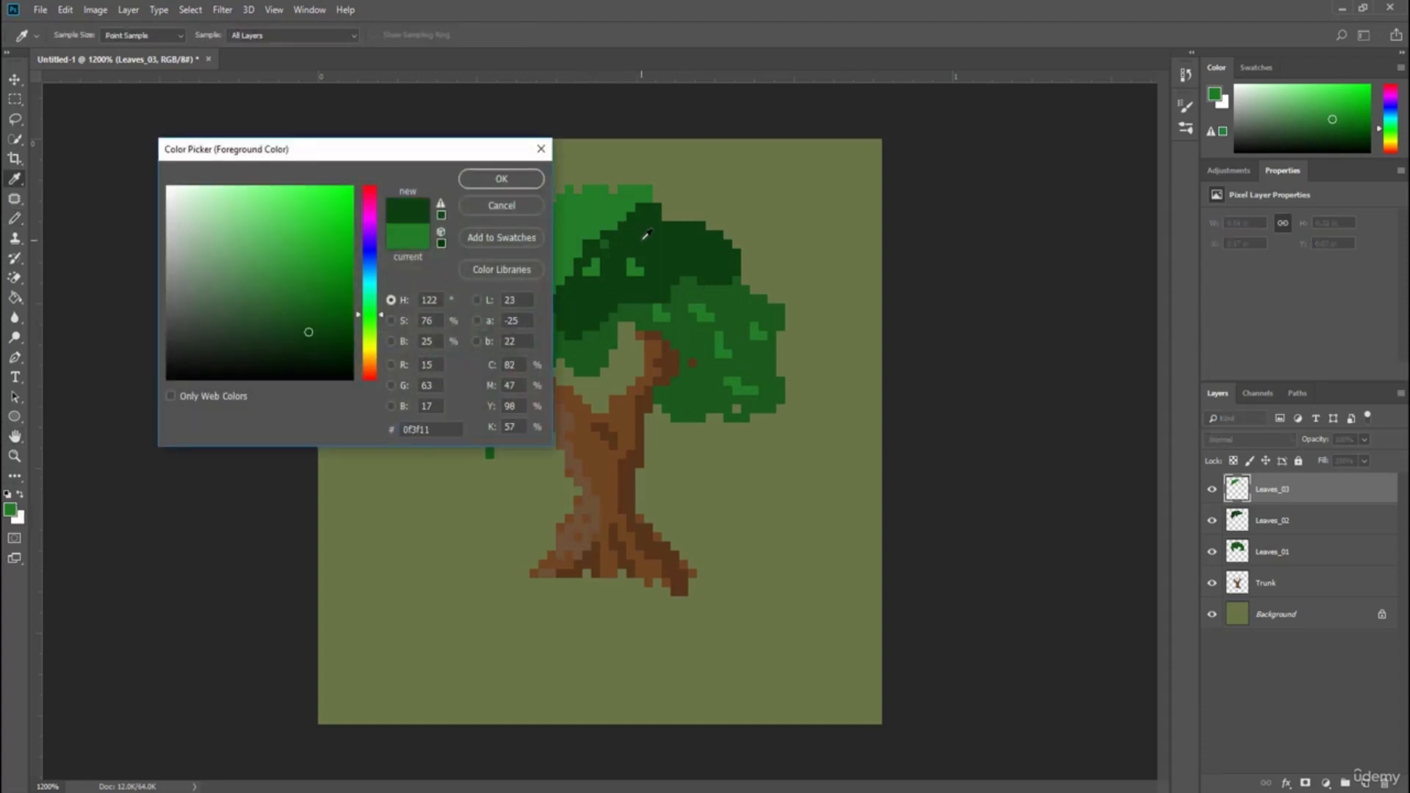
left_click(502, 178)
key("b")
mouse_move(489, 235)
left_mouse_down()
mouse_move(499, 253)
mouse_move(543, 254)
left_mouse_up()
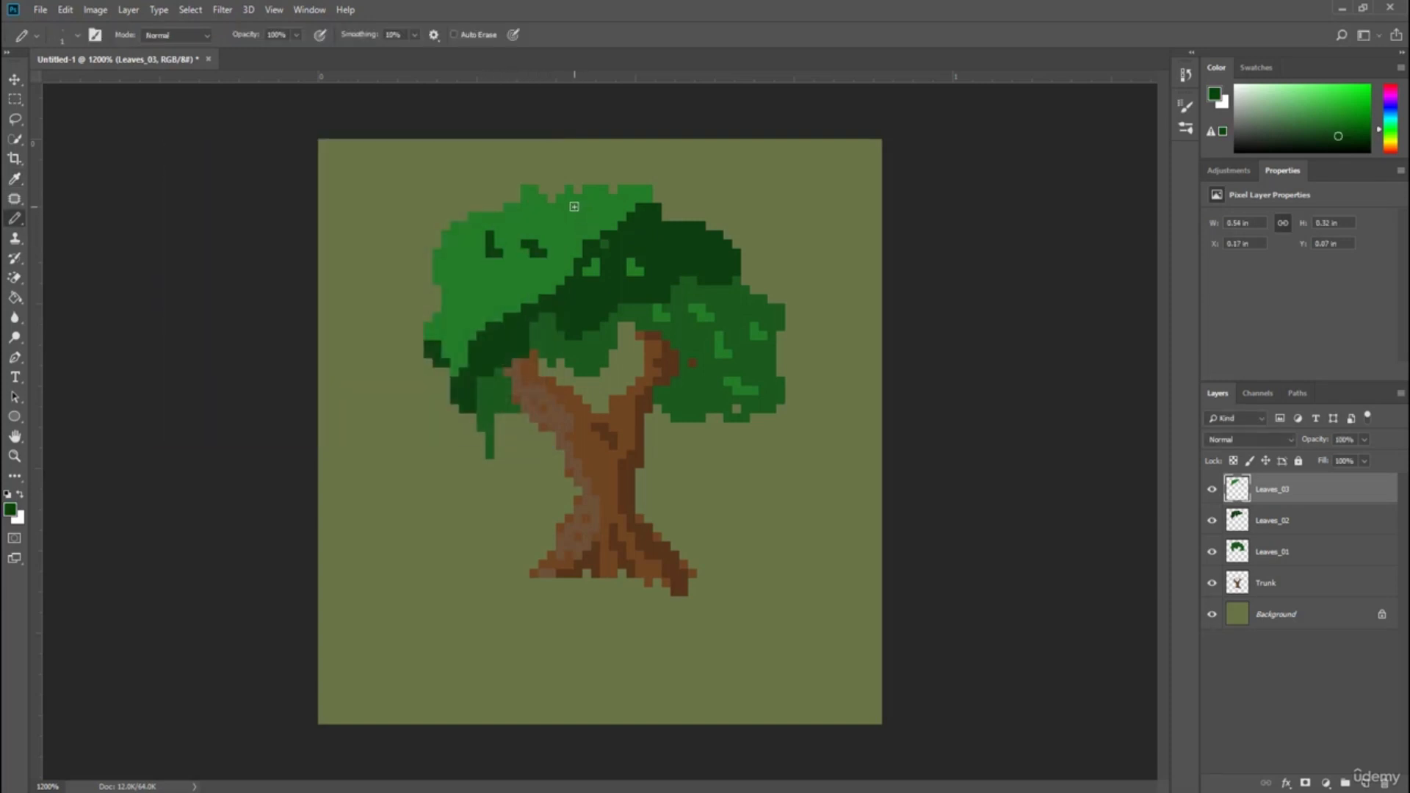
left_click_drag(574, 206, 588, 219)
mouse_move(463, 279)
left_mouse_down()
mouse_move(474, 299)
mouse_move(506, 281)
left_mouse_up()
left_click_drag(463, 237, 473, 254)
left_click_drag(549, 215, 555, 229)
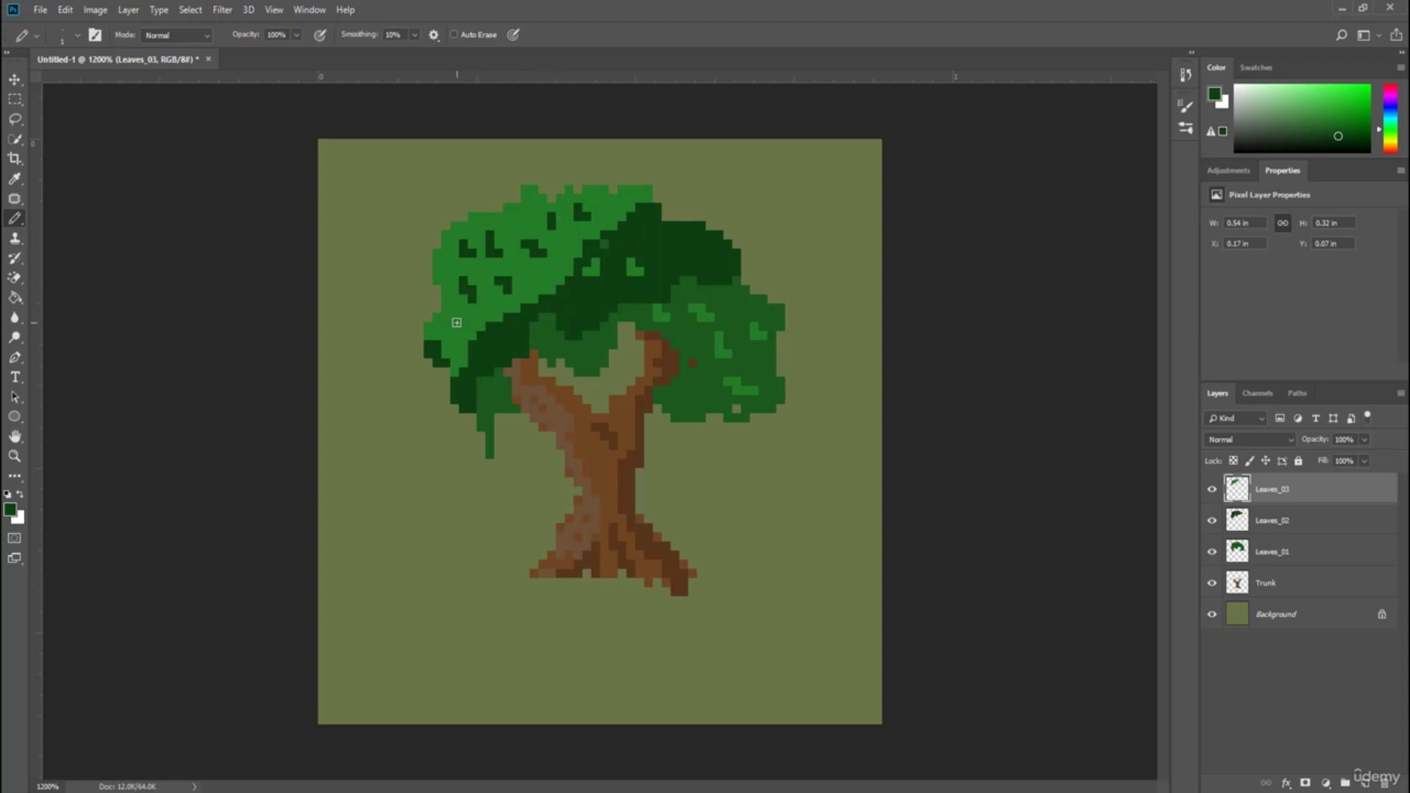
left_click_drag(456, 324, 454, 335)
Choose another dark green and bucket-fill the canopy's highlight regions on Leaves_03 to recolor them.
left_click(11, 509)
left_click_drag(324, 145, 919, 253)
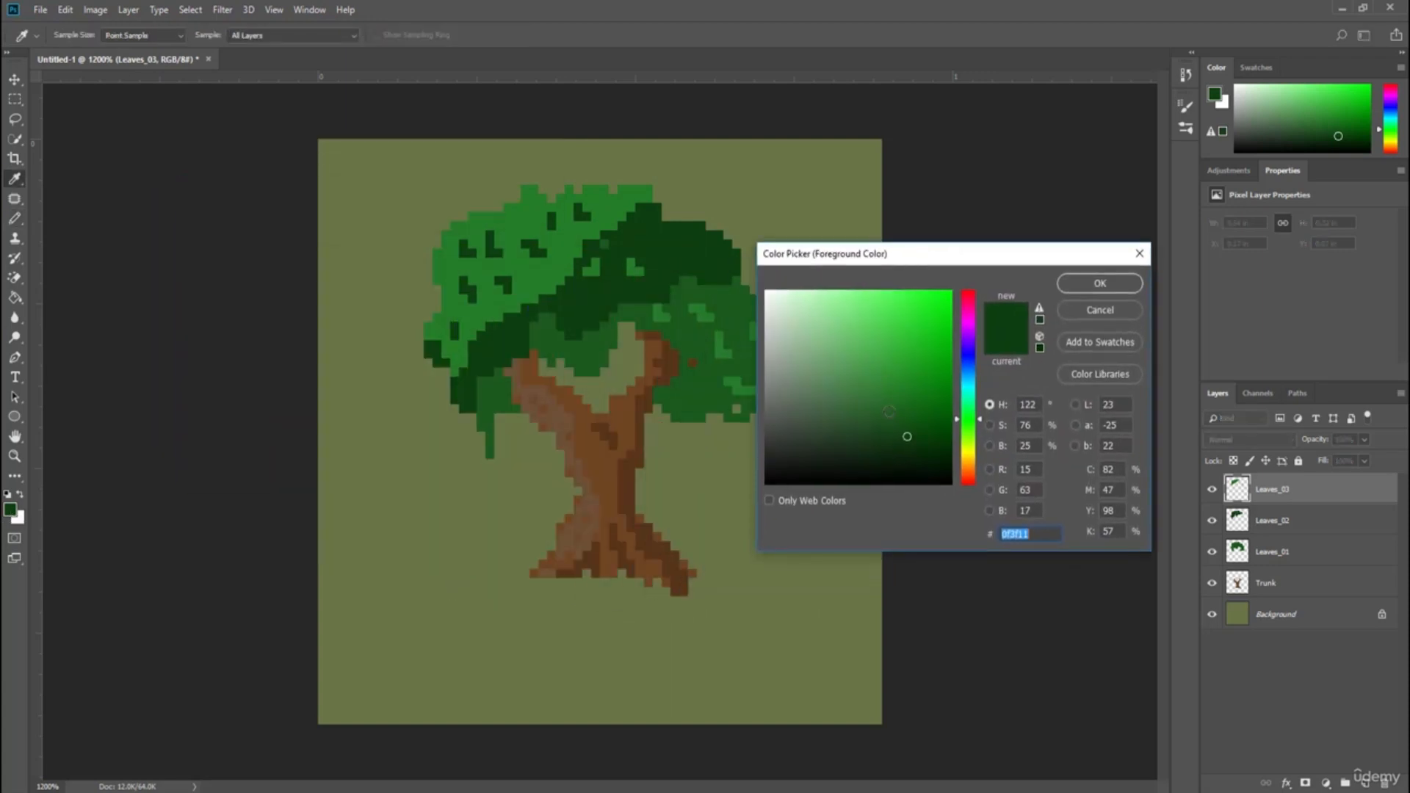
mouse_move(906, 438)
left_mouse_down()
mouse_move(939, 413)
mouse_move(953, 426)
left_mouse_up()
left_click(1097, 283)
key("b")
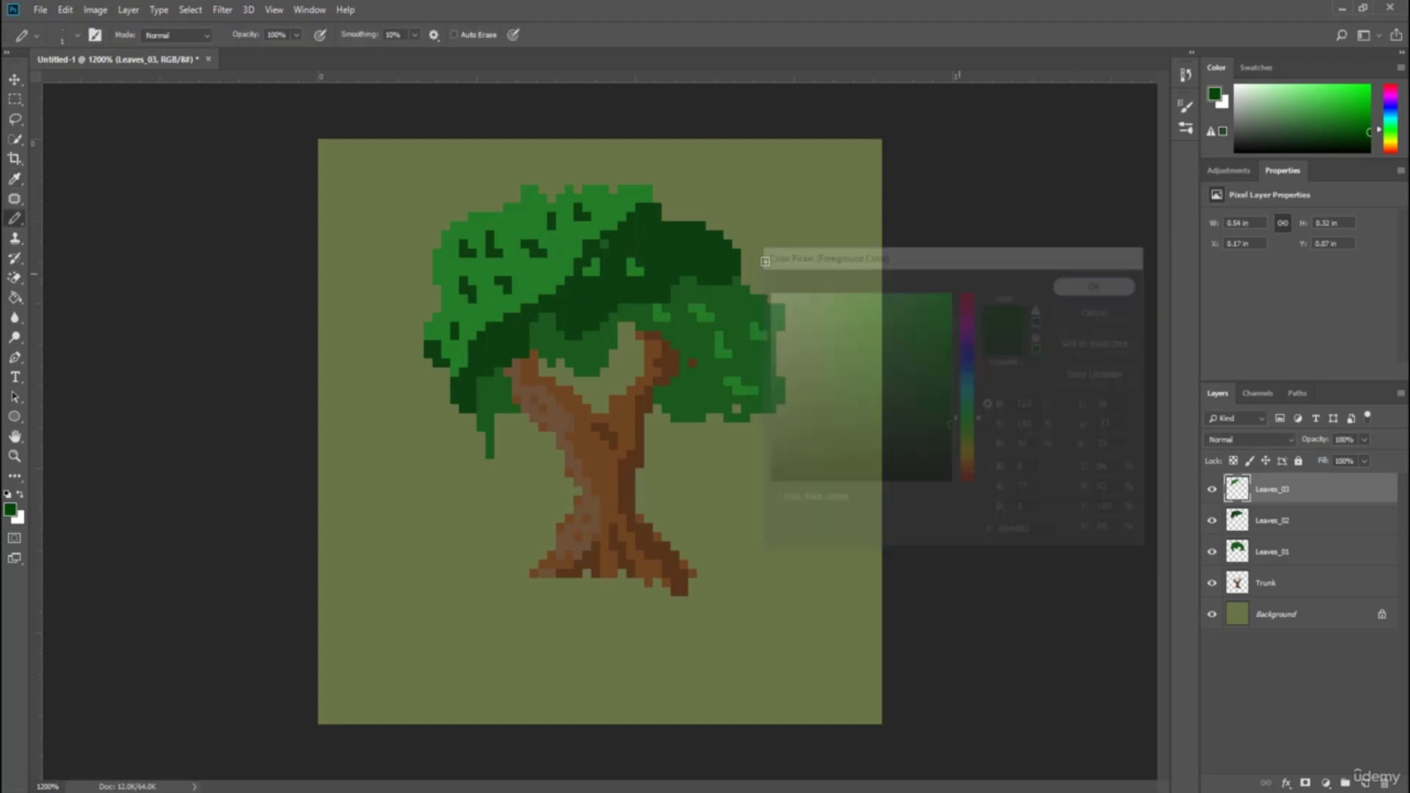
left_click(14, 297)
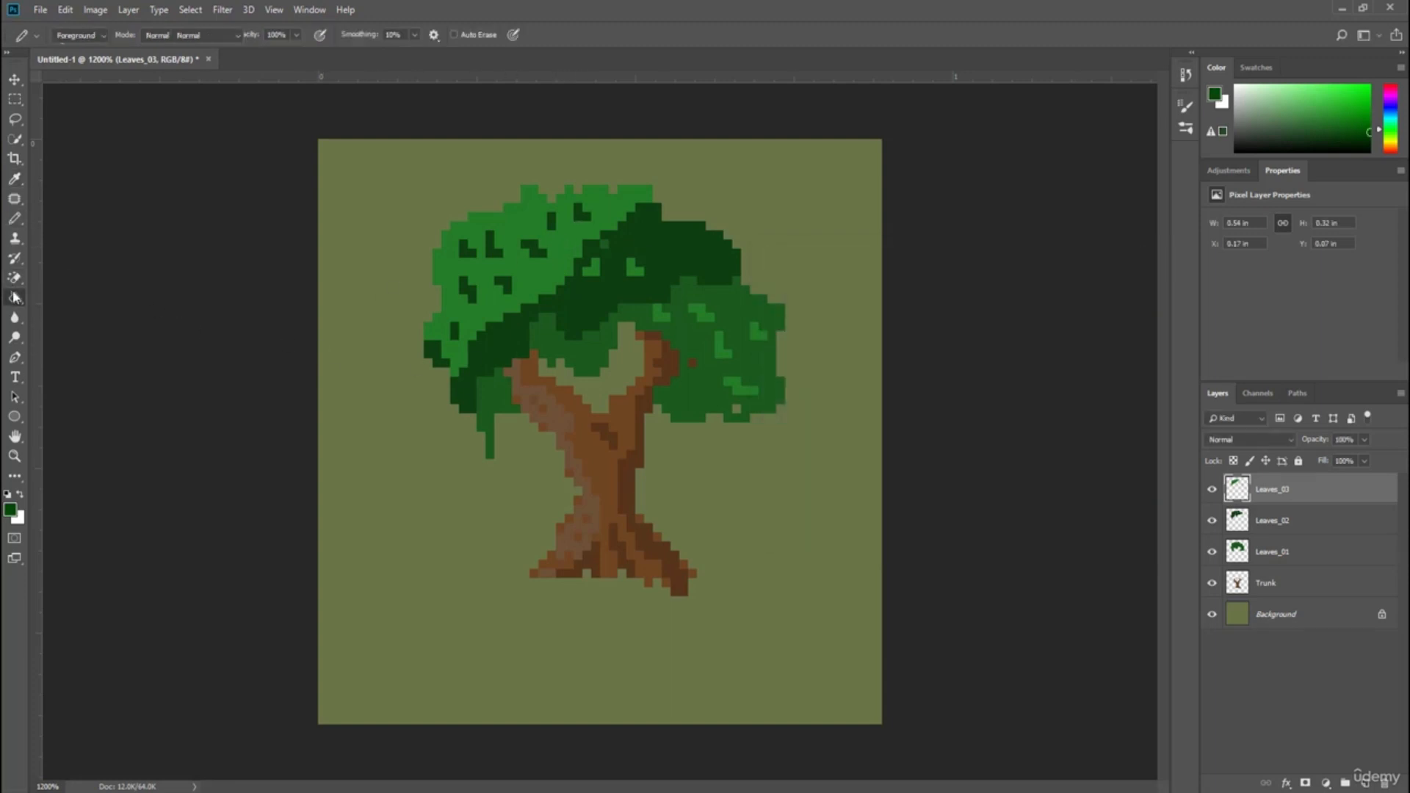
left_click(14, 297)
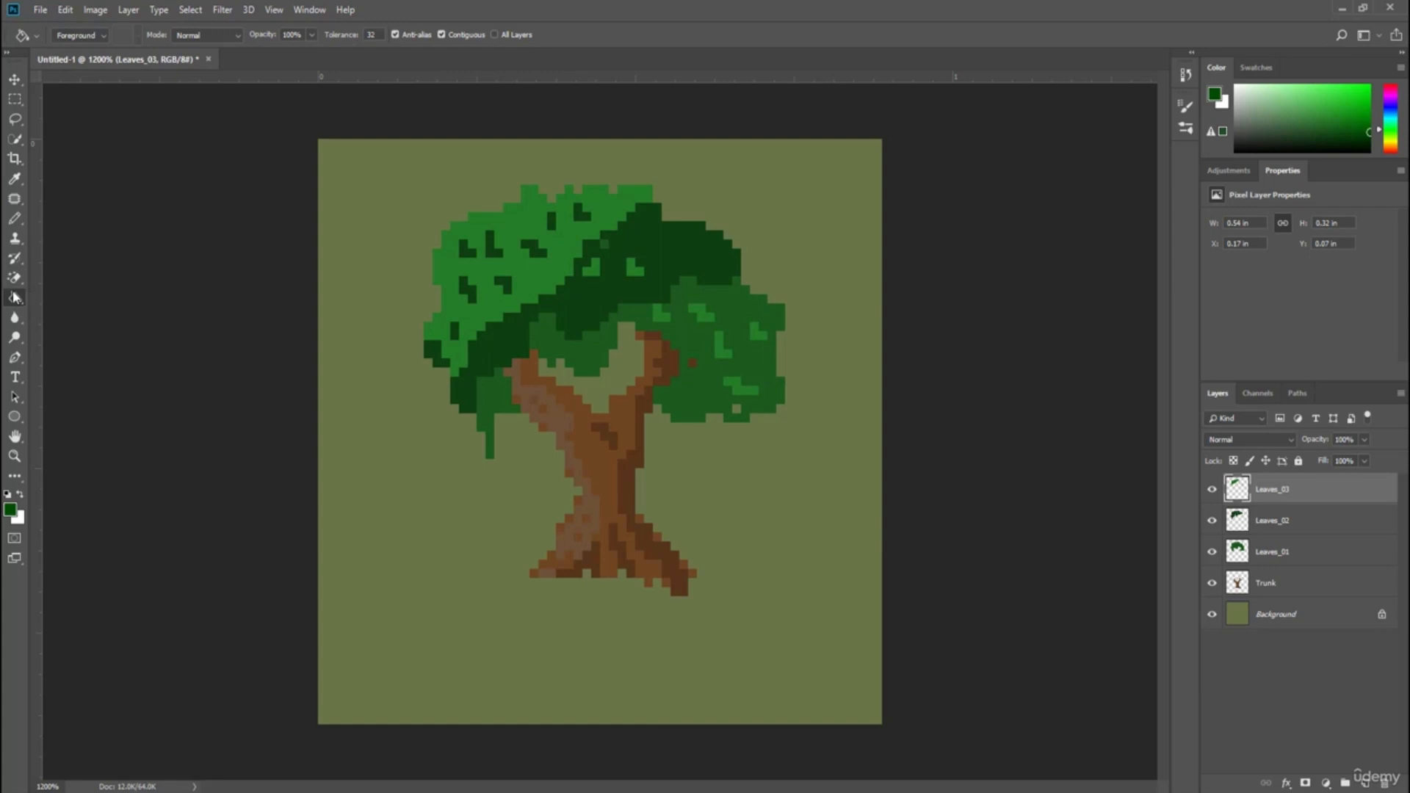
left_click(541, 273)
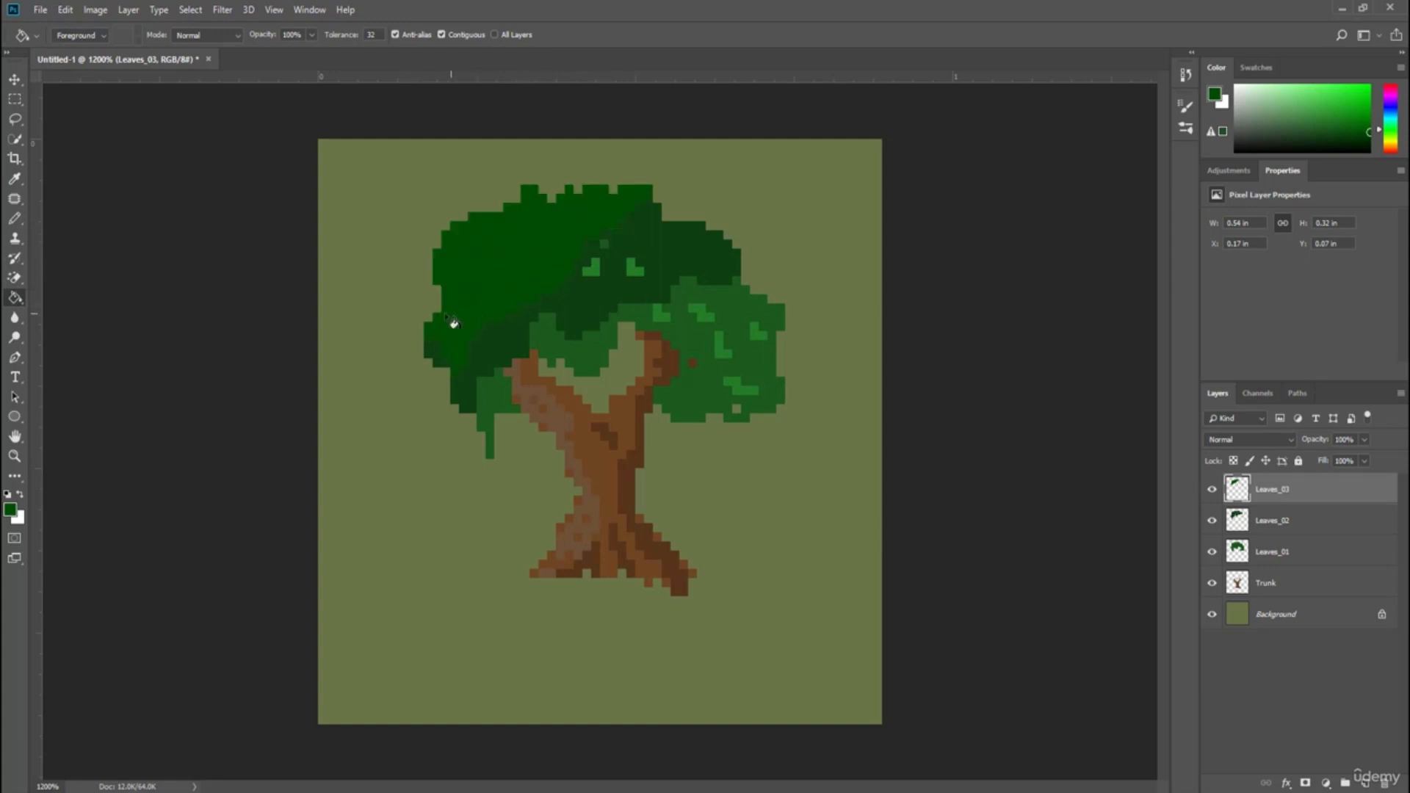
left_click(591, 268)
left_click(635, 268)
left_click(703, 314)
left_click(721, 347)
left_click(738, 389)
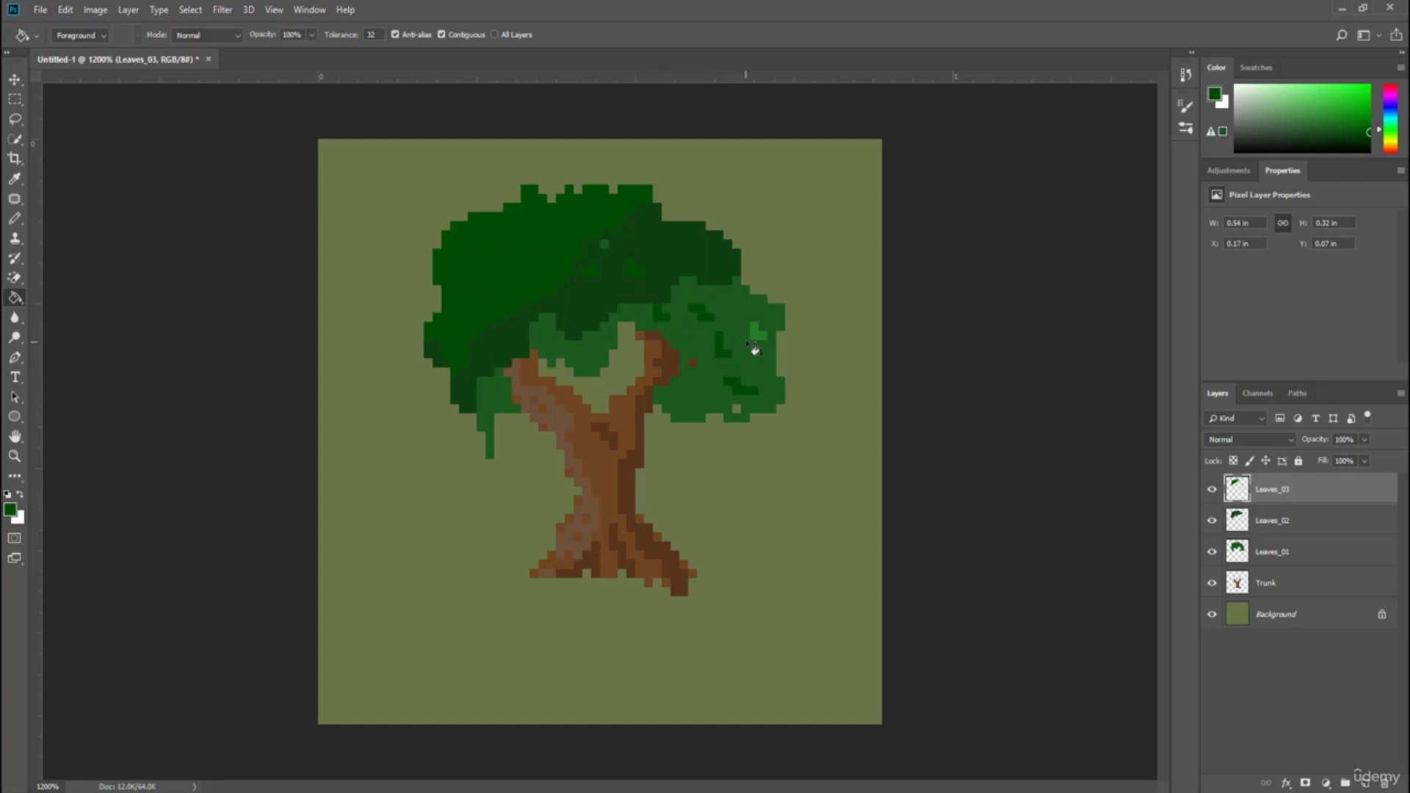
left_click(759, 334)
Add a new layer named Shadow and move it below the Trunk layer.
left_click(1364, 782)
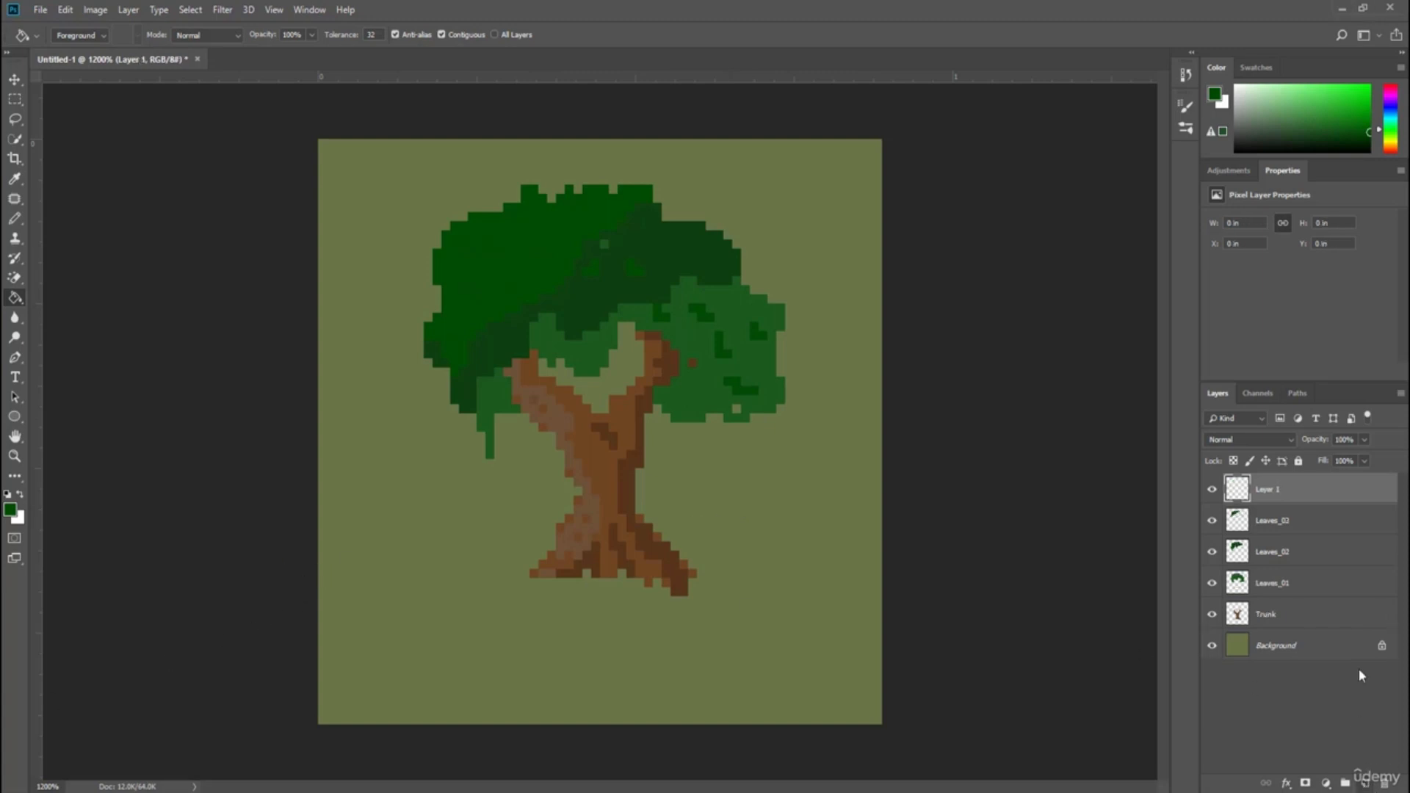
double_click(1265, 490)
type("Shadow")
key("Return")
left_click_drag(1248, 491, 1222, 617)
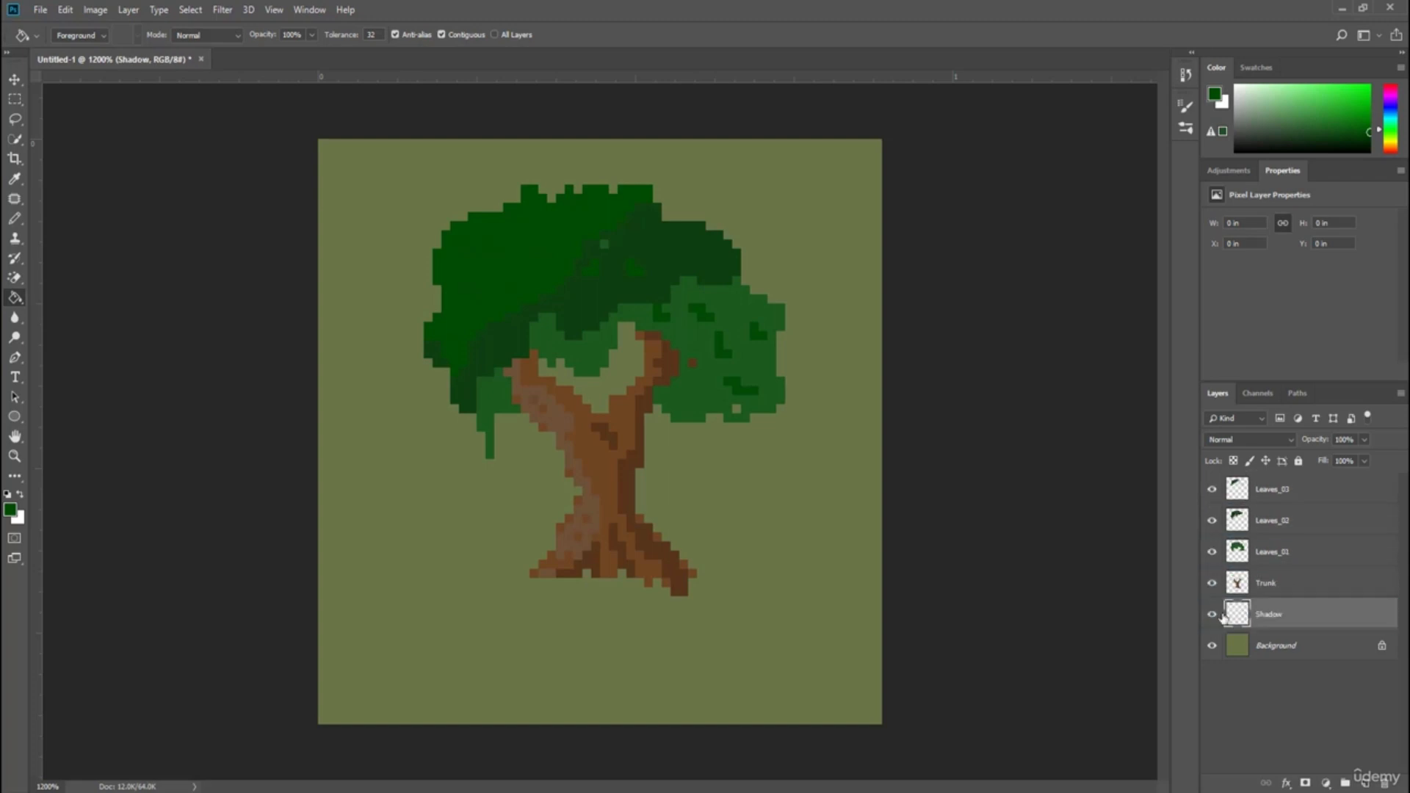
Set the color to near-black 1b1c1b and draw a ground shadow beneath the trunk's base with the Pencil tool.
left_click(11, 510)
type("1c1d1c")
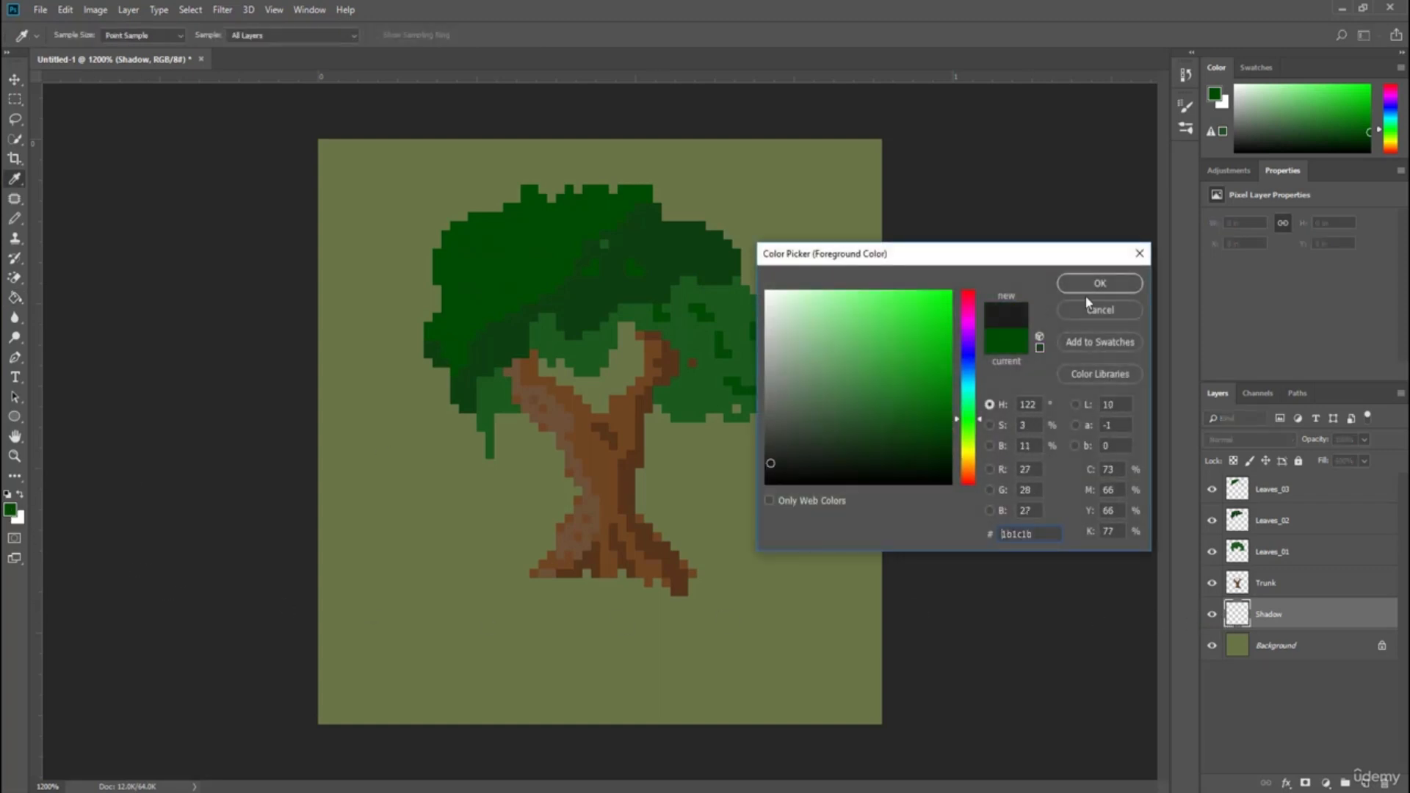
left_click(1100, 284)
left_click(16, 220)
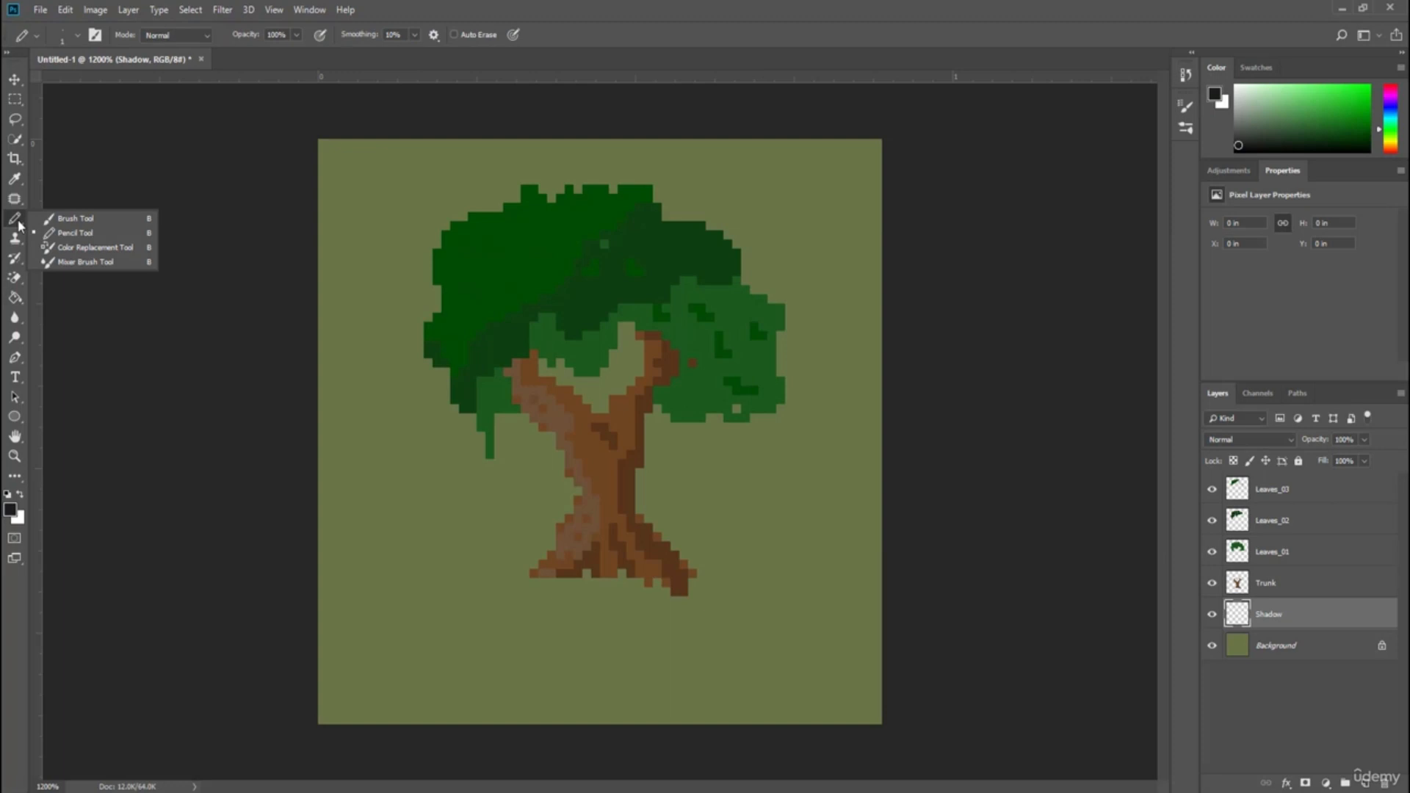
left_click(68, 234)
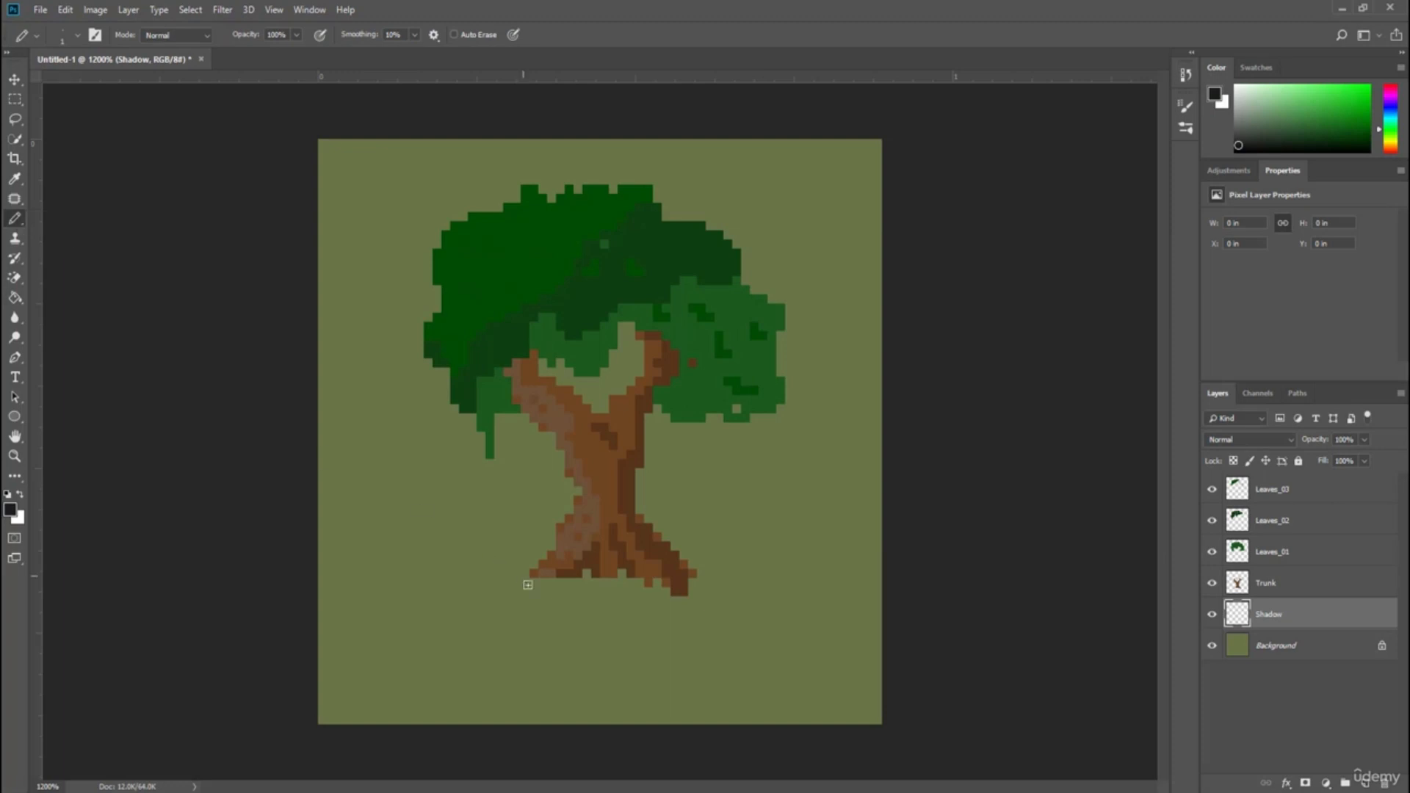
mouse_move(568, 592)
left_mouse_down()
mouse_move(624, 573)
mouse_move(639, 591)
mouse_move(659, 583)
mouse_move(666, 607)
mouse_move(689, 602)
mouse_move(702, 566)
mouse_move(683, 552)
mouse_move(696, 552)
mouse_move(713, 586)
mouse_move(689, 613)
mouse_move(610, 613)
mouse_move(543, 600)
mouse_move(559, 580)
mouse_move(517, 636)
mouse_move(559, 606)
mouse_move(553, 632)
mouse_move(605, 593)
mouse_move(591, 615)
mouse_move(616, 603)
mouse_move(561, 598)
mouse_move(578, 586)
mouse_move(606, 603)
mouse_move(589, 630)
mouse_move(659, 605)
mouse_move(625, 597)
mouse_move(689, 609)
mouse_move(721, 565)
mouse_move(743, 600)
mouse_move(718, 628)
mouse_move(596, 654)
mouse_move(523, 638)
mouse_move(556, 618)
mouse_move(589, 637)
mouse_move(706, 619)
mouse_move(730, 599)
mouse_move(687, 548)
left_mouse_up()
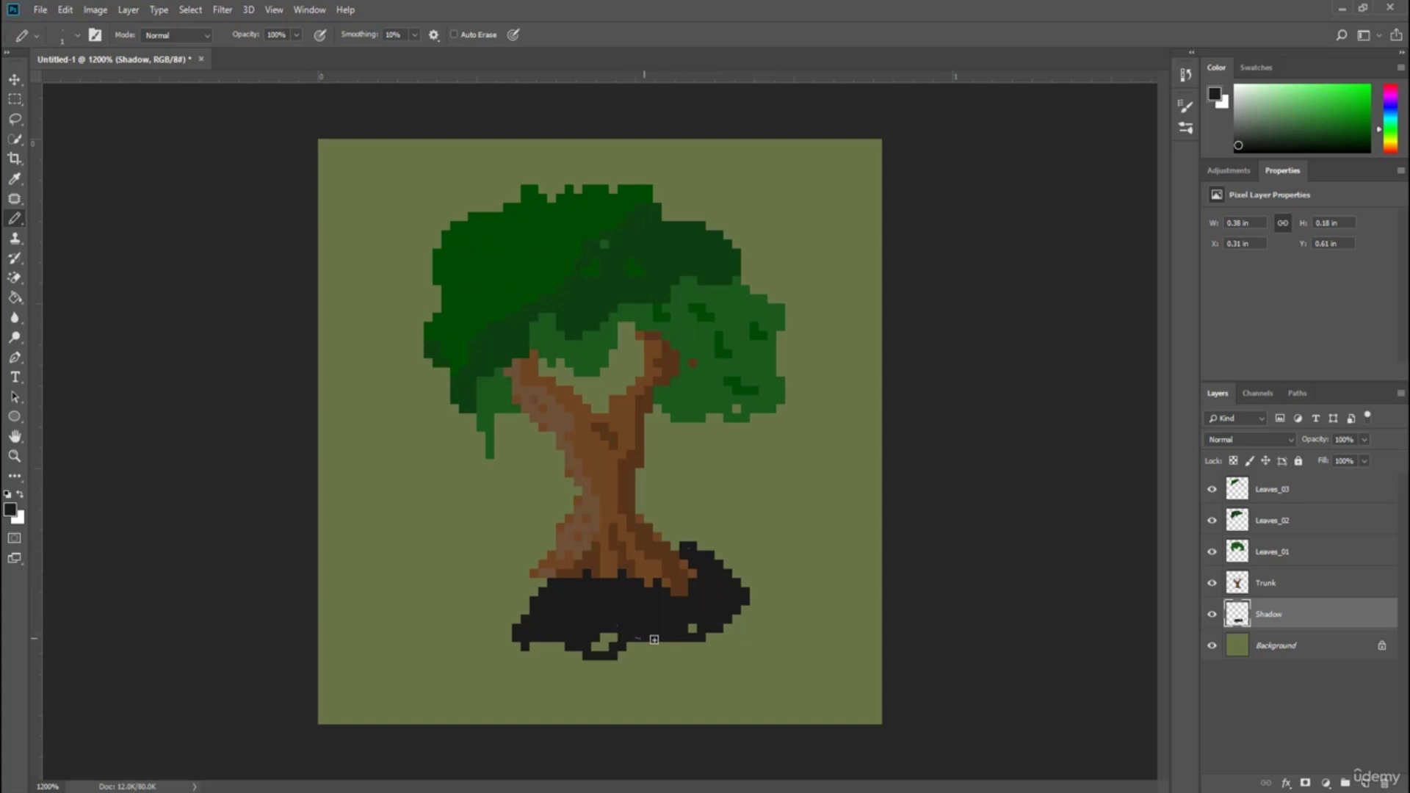
mouse_move(653, 639)
left_mouse_down()
mouse_move(641, 645)
mouse_move(668, 612)
mouse_move(673, 655)
left_mouse_up()
mouse_move(540, 640)
left_mouse_down()
mouse_move(579, 613)
mouse_move(571, 655)
left_mouse_up()
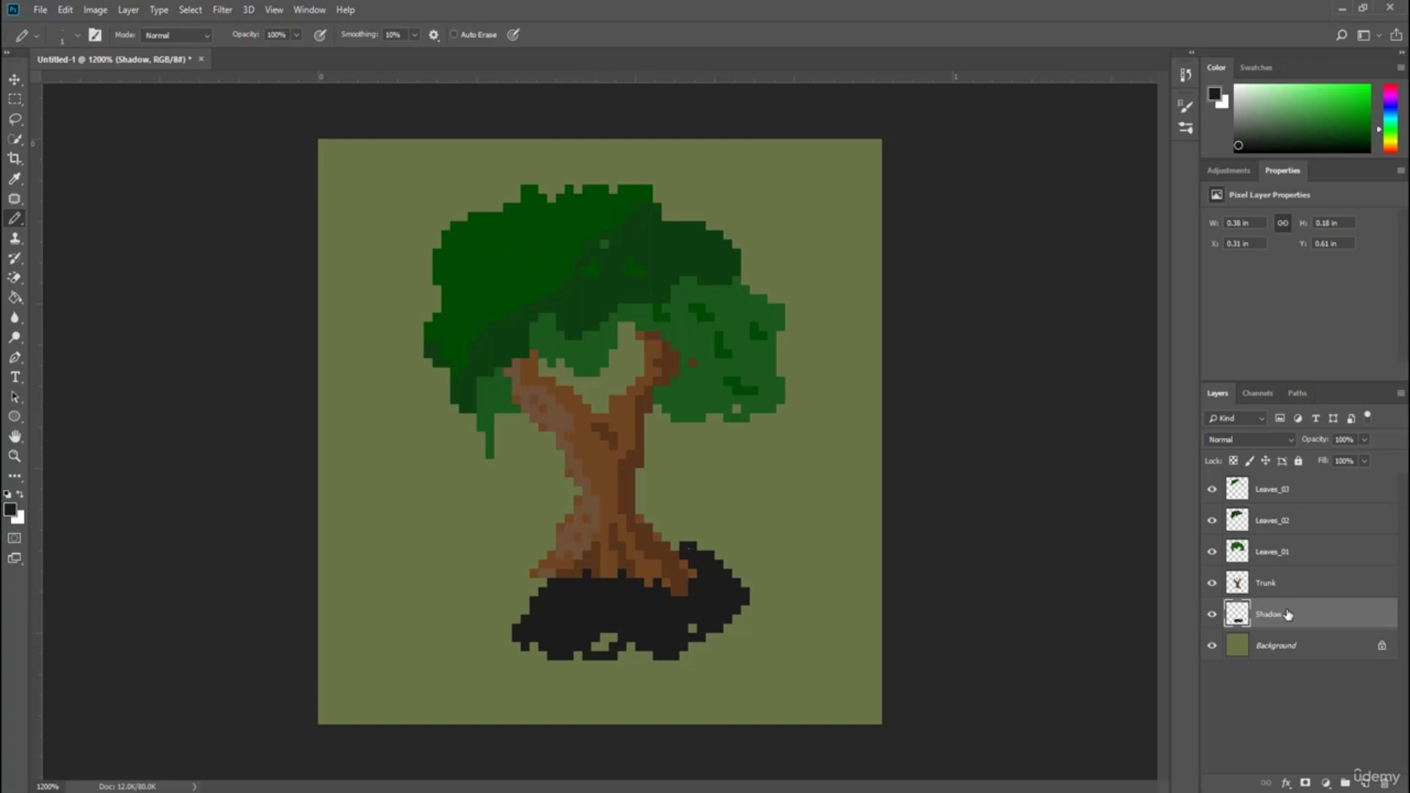
Lower the Shadow layer's opacity to 21%.
left_click(1364, 440)
left_click_drag(1359, 461, 1309, 462)
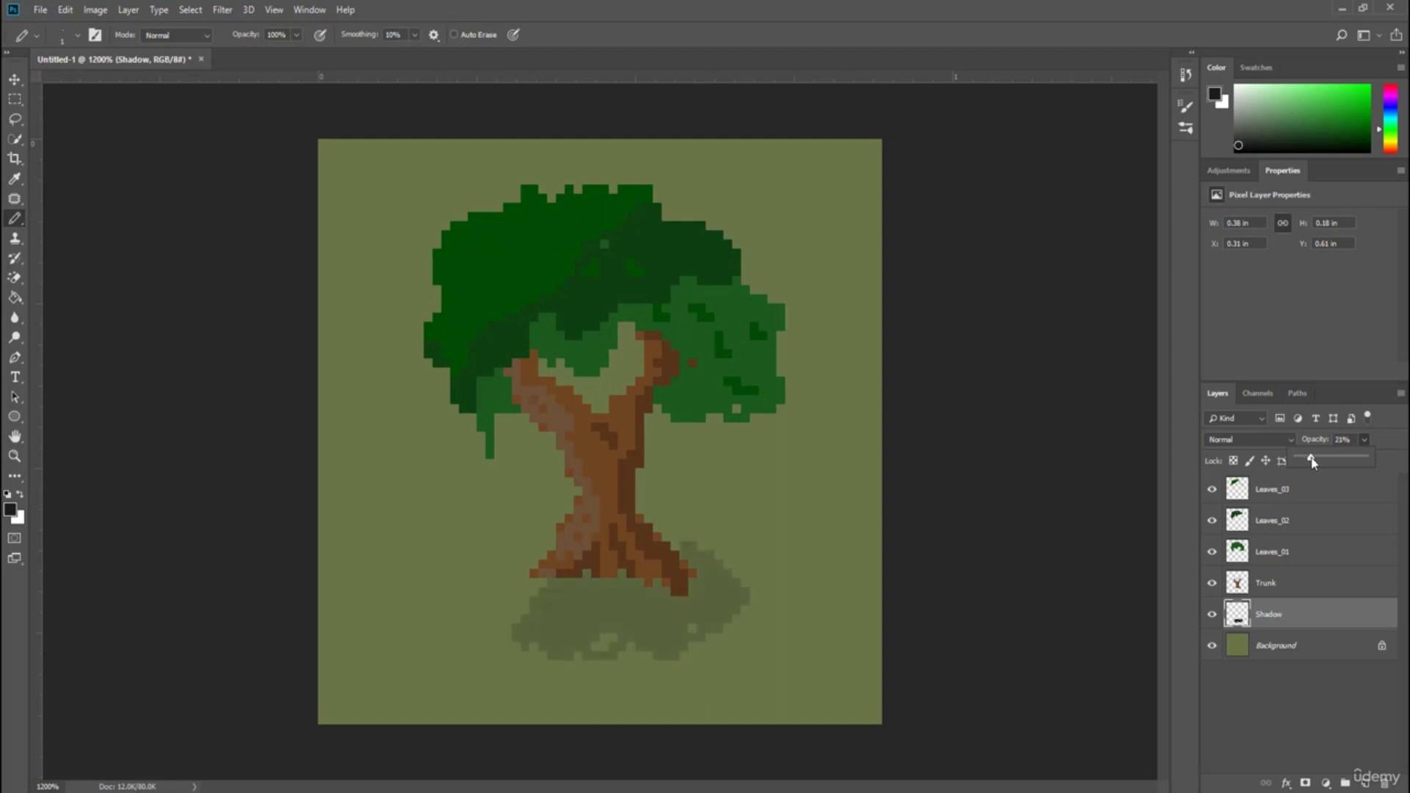
left_click(851, 551)
Create a new layer named Apple and move it to the top of the layer stack.
left_click(1366, 783)
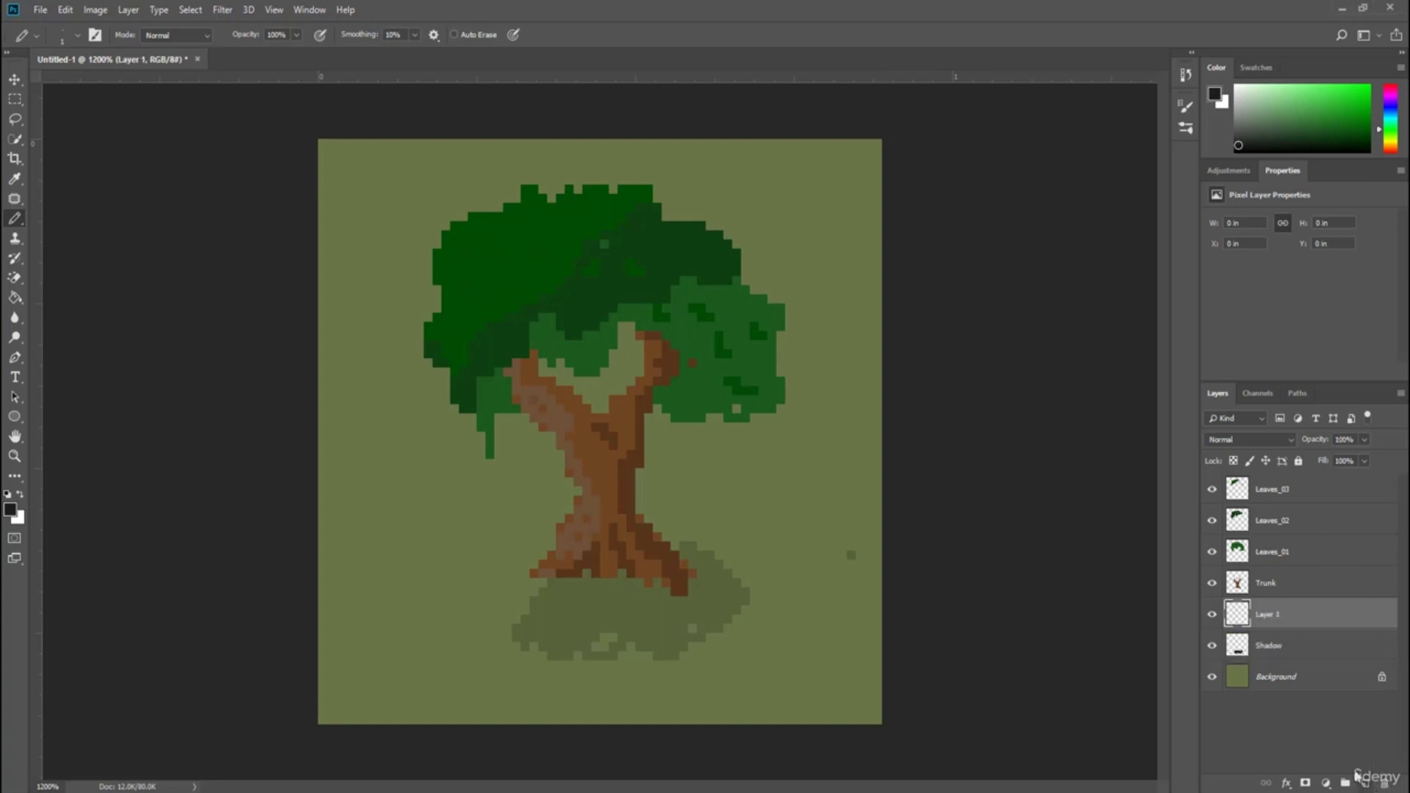
double_click(1268, 615)
key("BackSpace")
key("Return")
left_click_drag(1263, 616, 1248, 486)
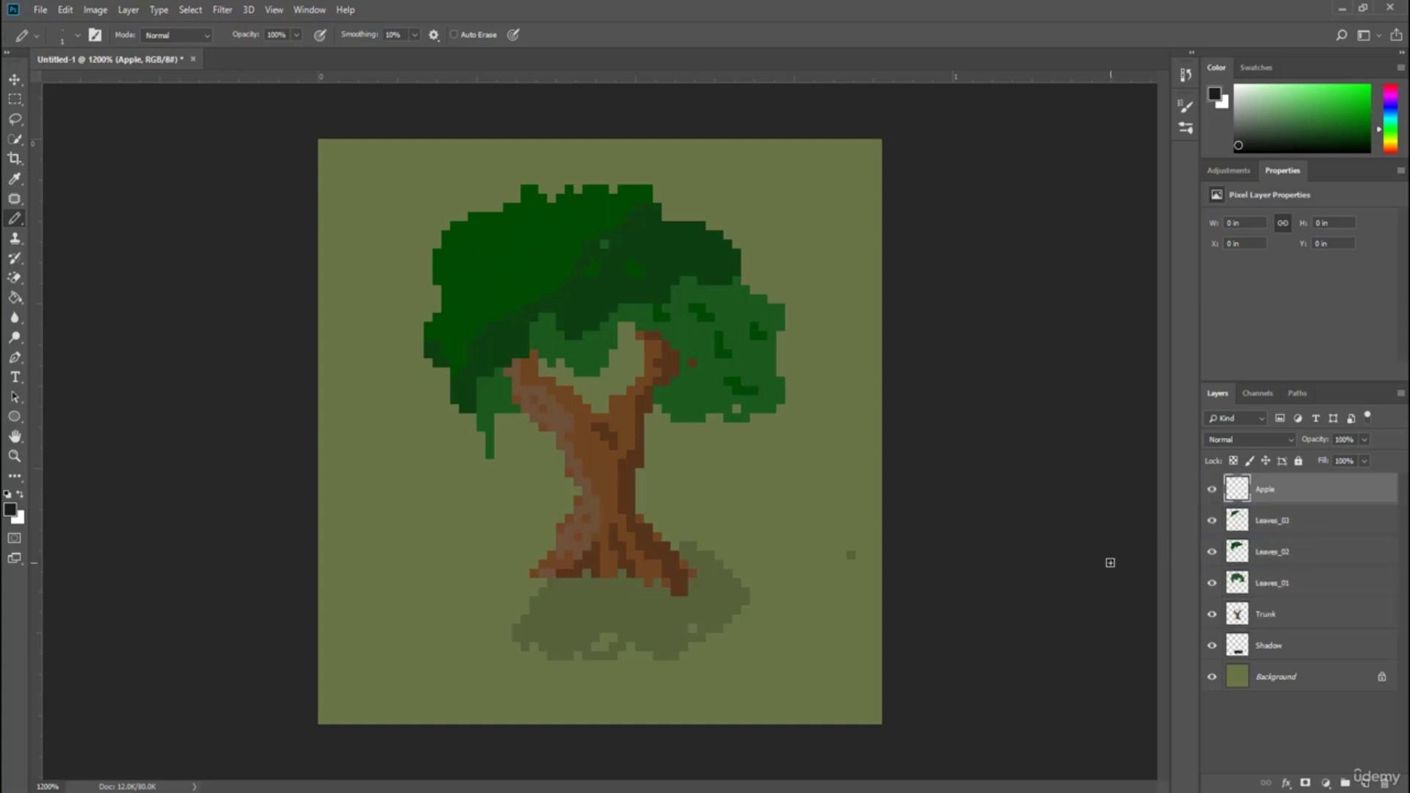
Choose a bright red foreground color and switch to the Pencil tool.
left_click(11, 510)
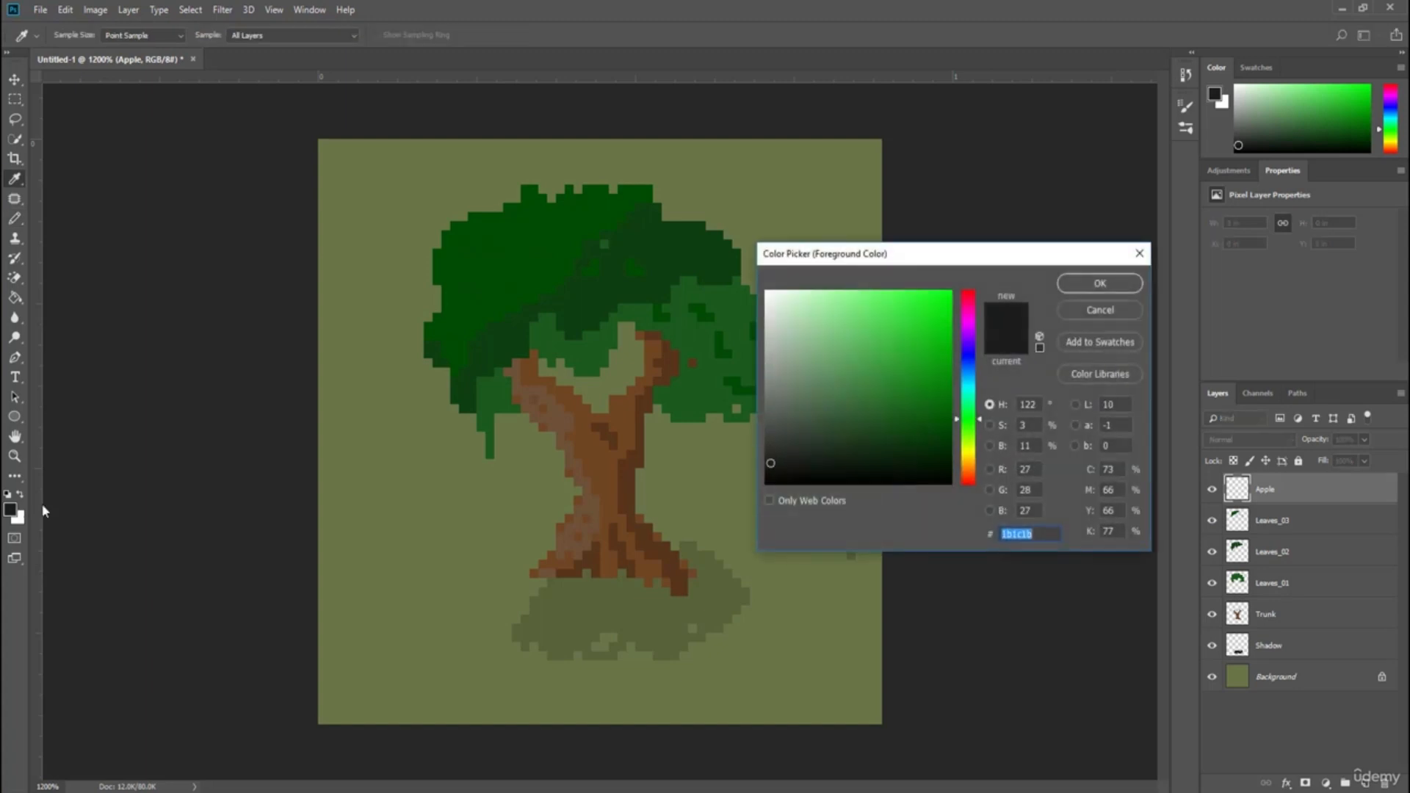
left_click_drag(890, 256, 471, 211)
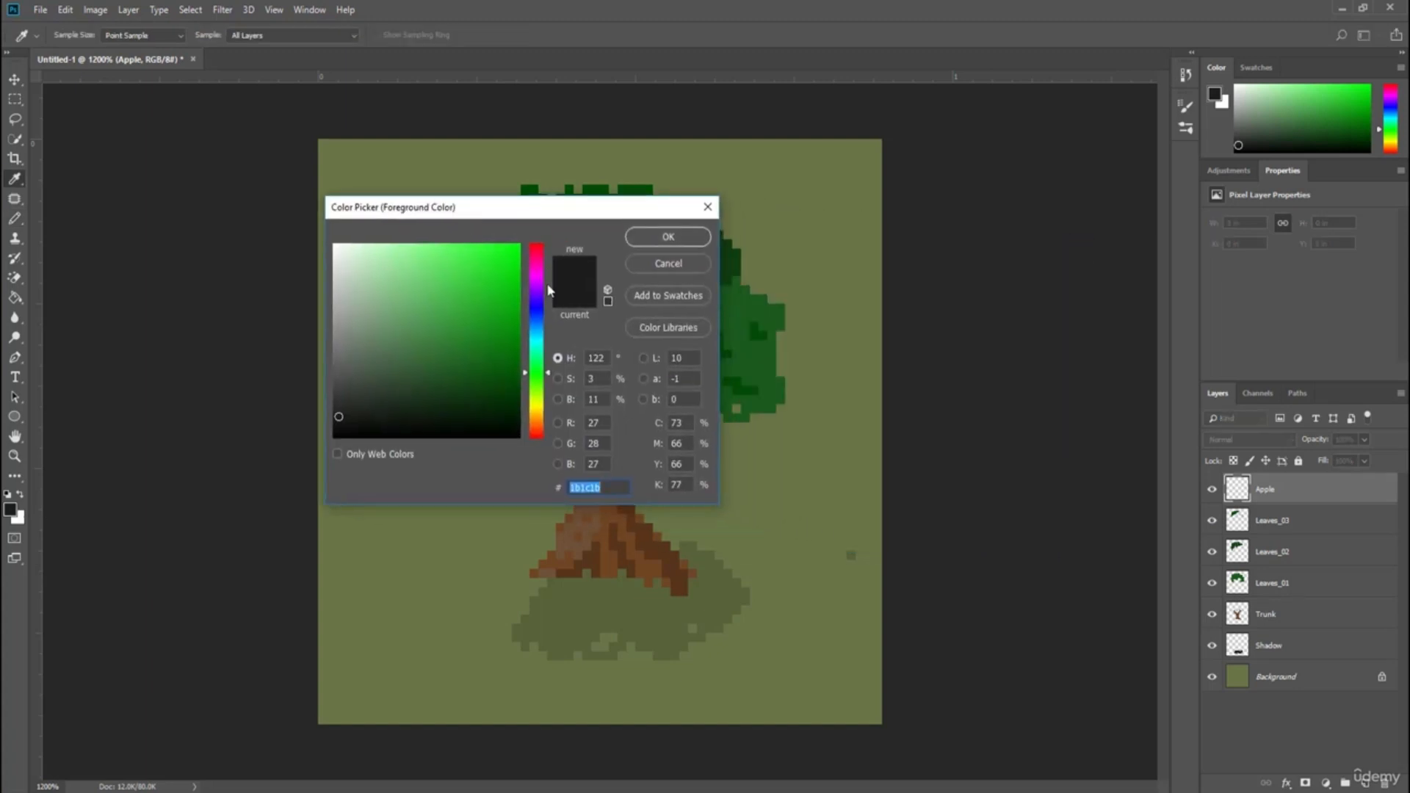
left_click(536, 250)
mouse_move(513, 262)
left_mouse_down()
mouse_move(480, 248)
mouse_move(493, 255)
left_mouse_up()
left_click(680, 241)
key("b")
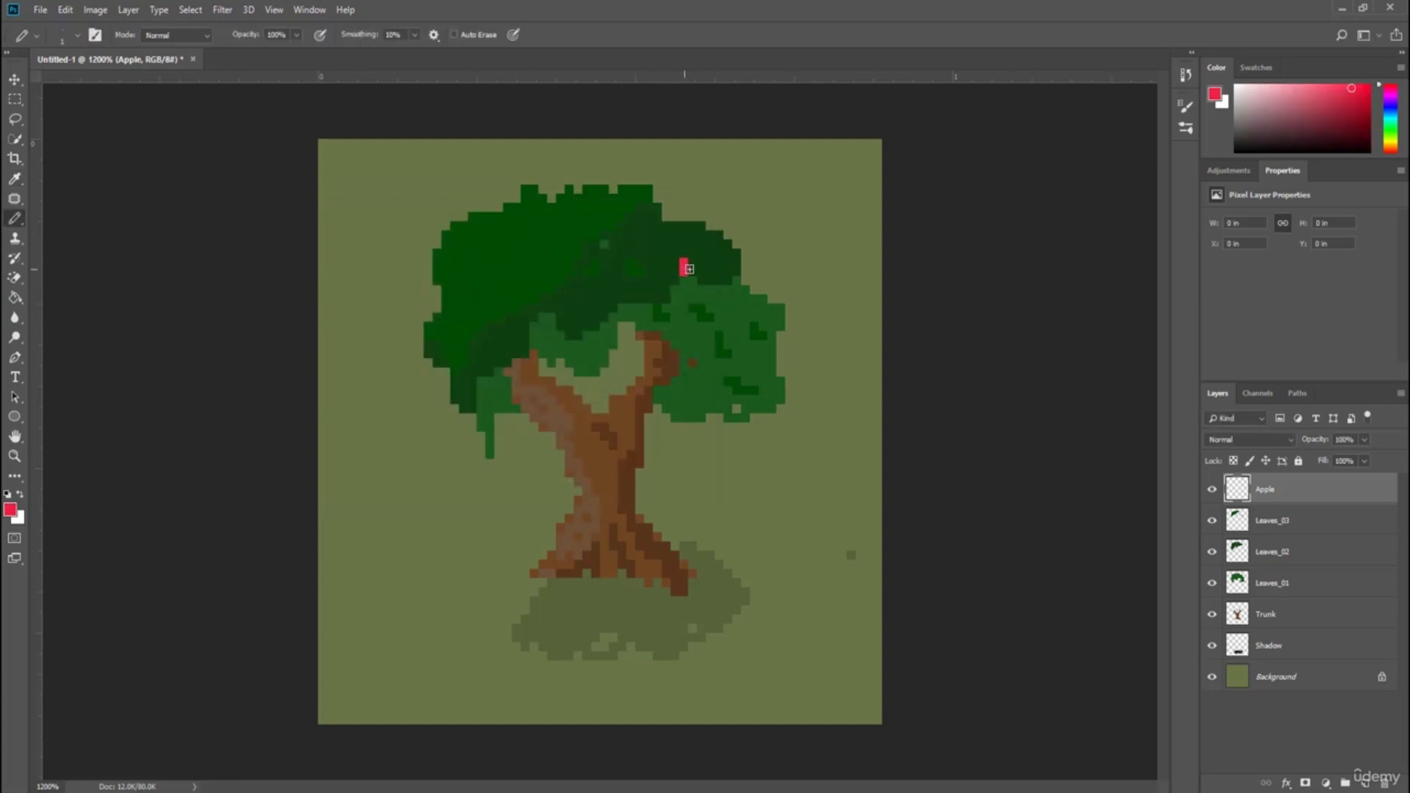
Dot square red apples across the canopy and scatter a few fallen apples on the ground around the trunk.
left_click(689, 268)
left_click_drag(558, 252, 569, 248)
left_click_drag(490, 280, 490, 295)
key("ctrl+z")
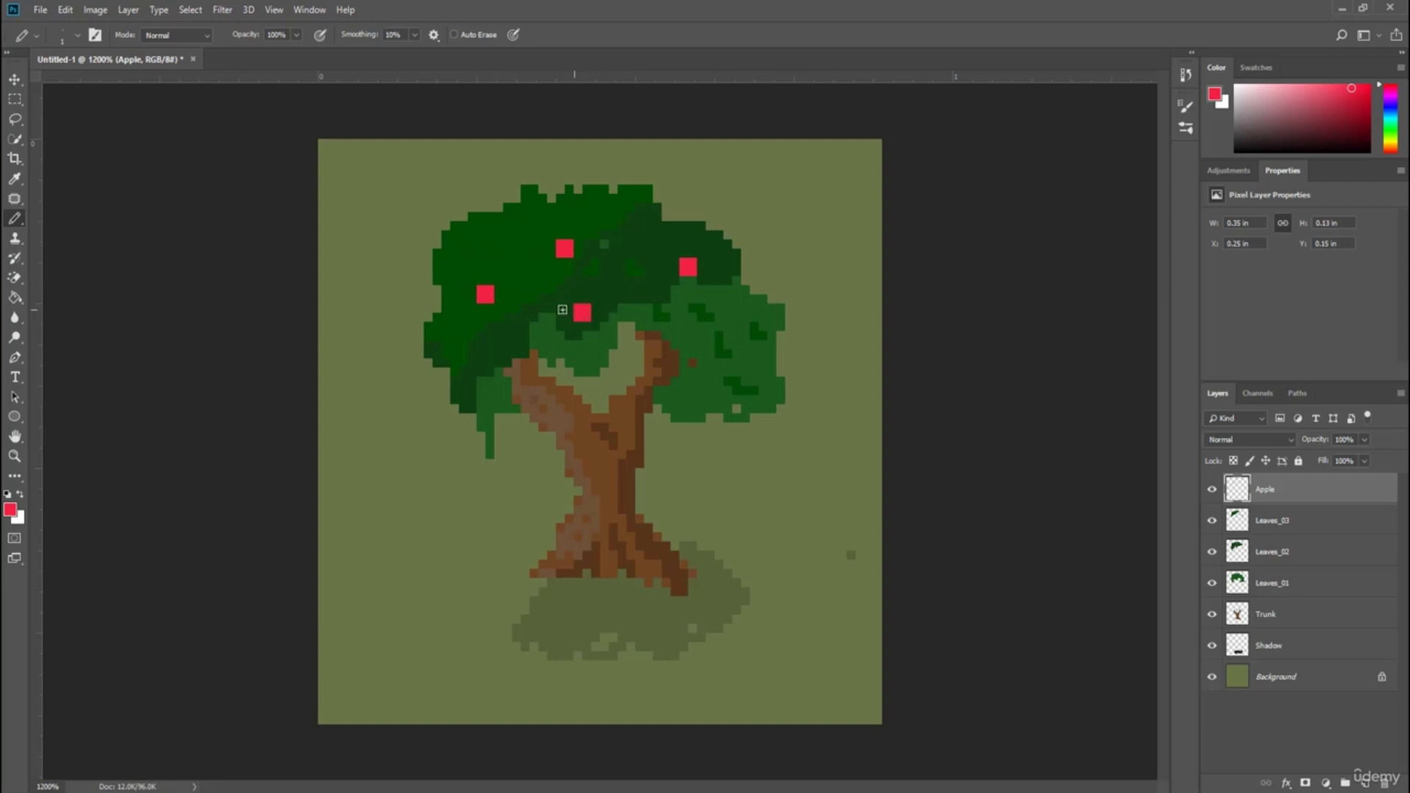
left_click(520, 341)
left_click_drag(695, 346, 701, 337)
left_click_drag(645, 236, 649, 241)
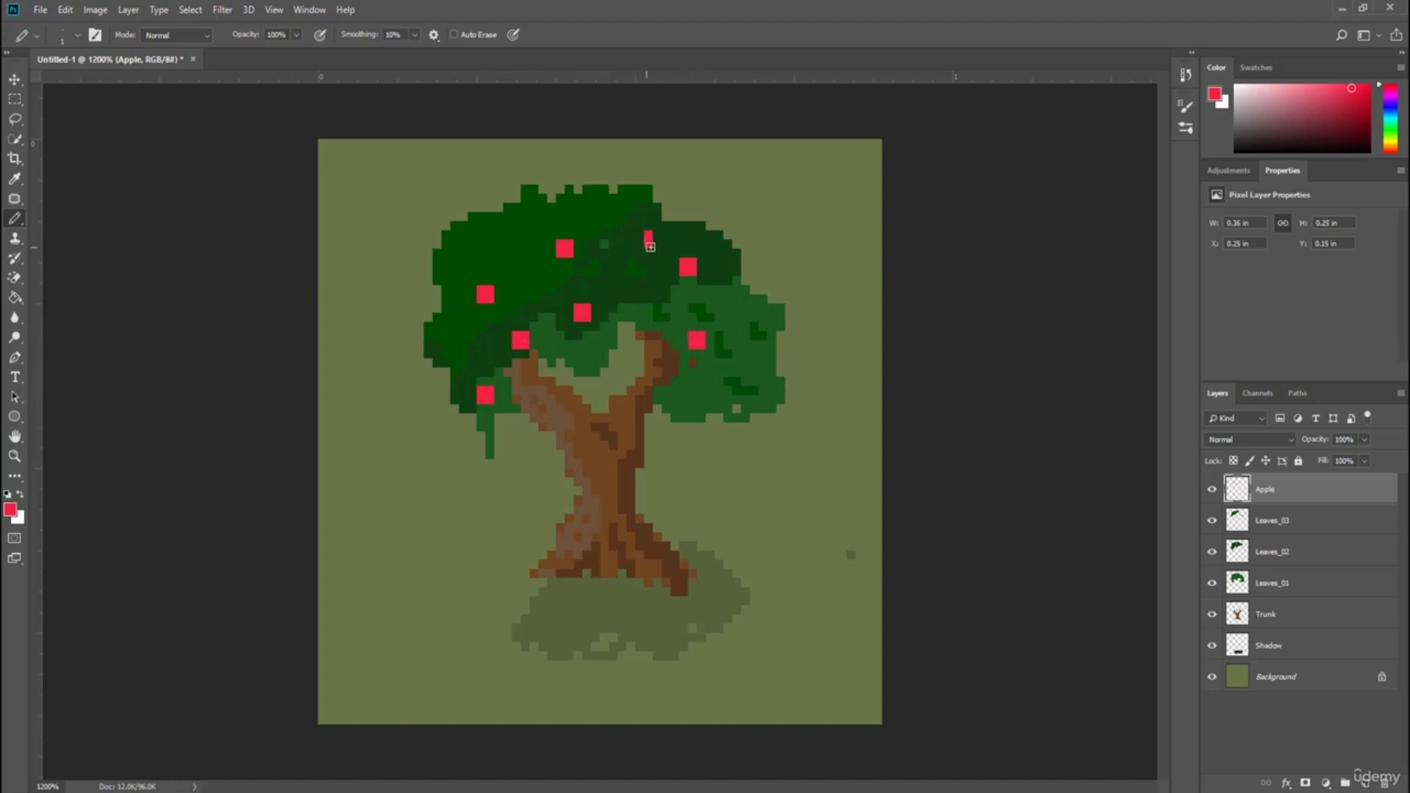
left_click(454, 601)
left_click_drag(460, 607, 458, 602)
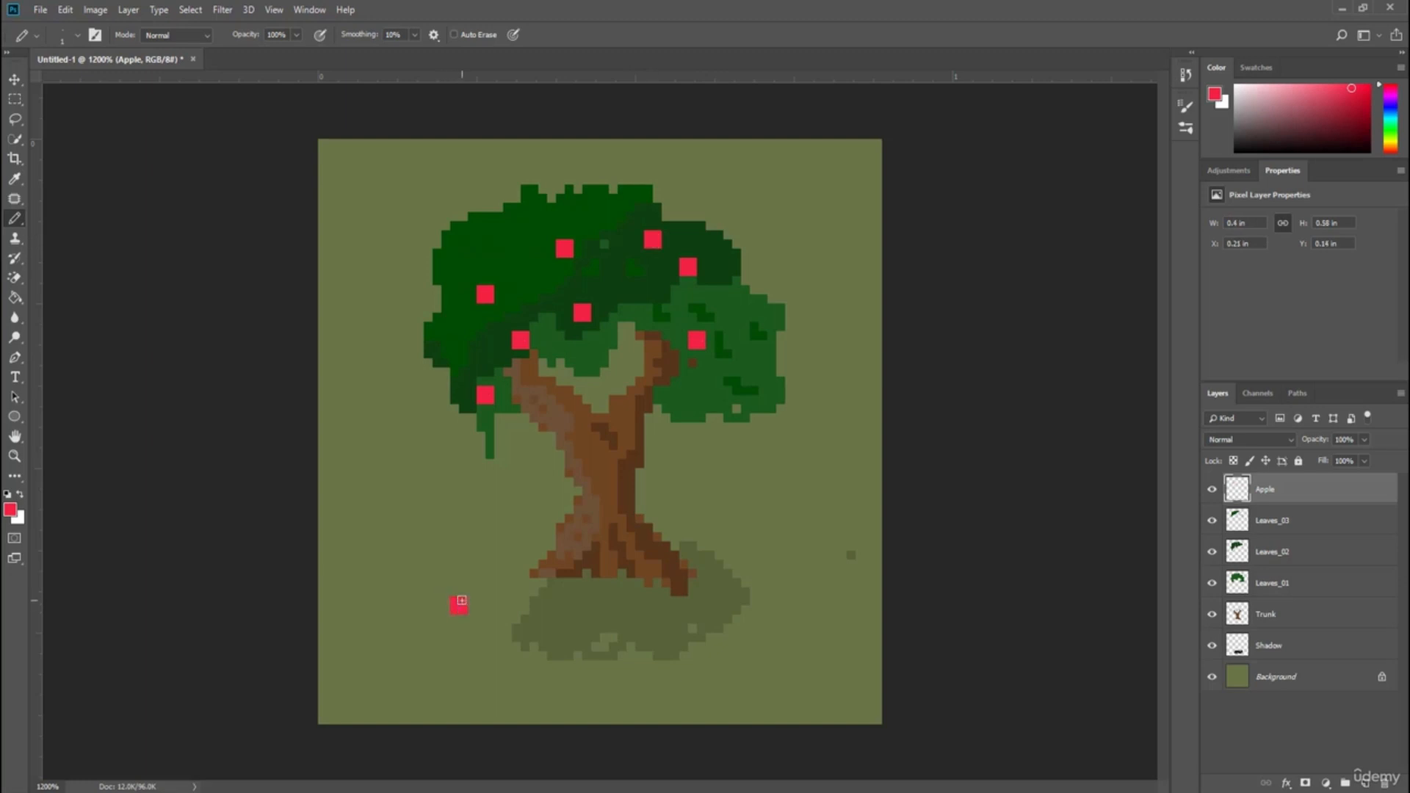
left_click_drag(509, 540, 464, 564)
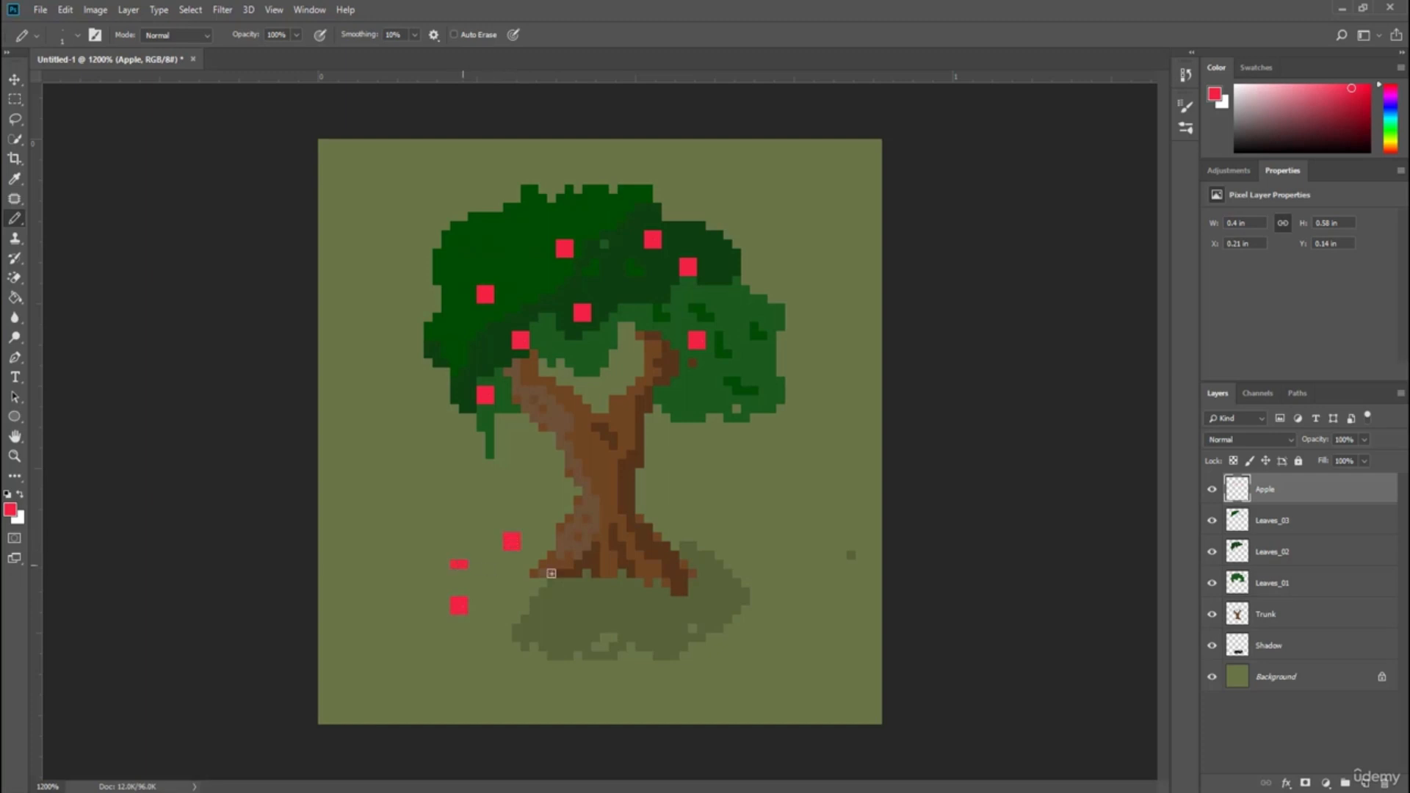
left_click(658, 621)
left_click_drag(657, 623, 659, 629)
left_click(718, 602)
left_click(725, 605)
Set the foreground color to a darker red, c30726, and return to the Pencil tool.
left_click(16, 511)
type("bf0f2c")
mouse_move(506, 293)
left_mouse_down()
mouse_move(516, 277)
mouse_move(514, 289)
left_mouse_up()
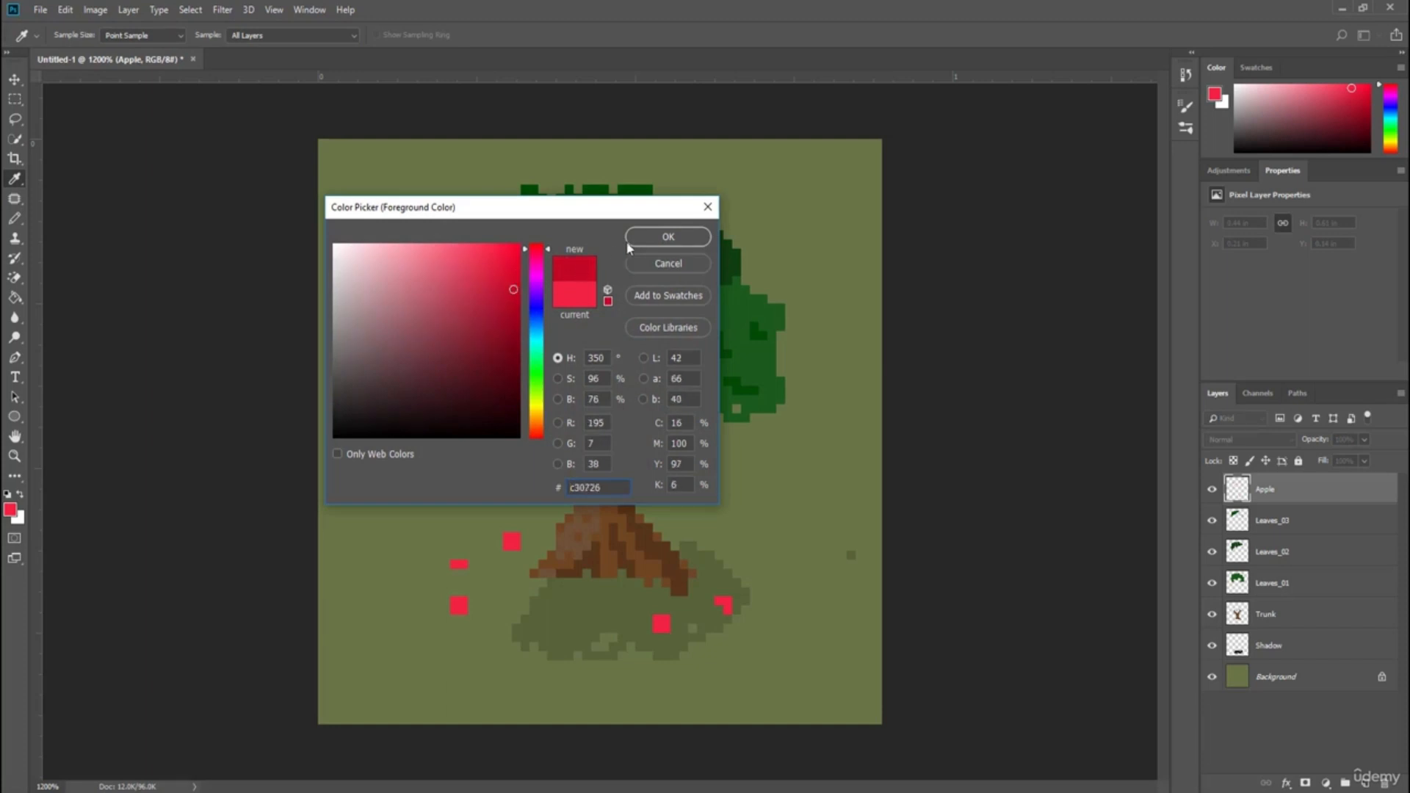
left_click(625, 241)
key("b")
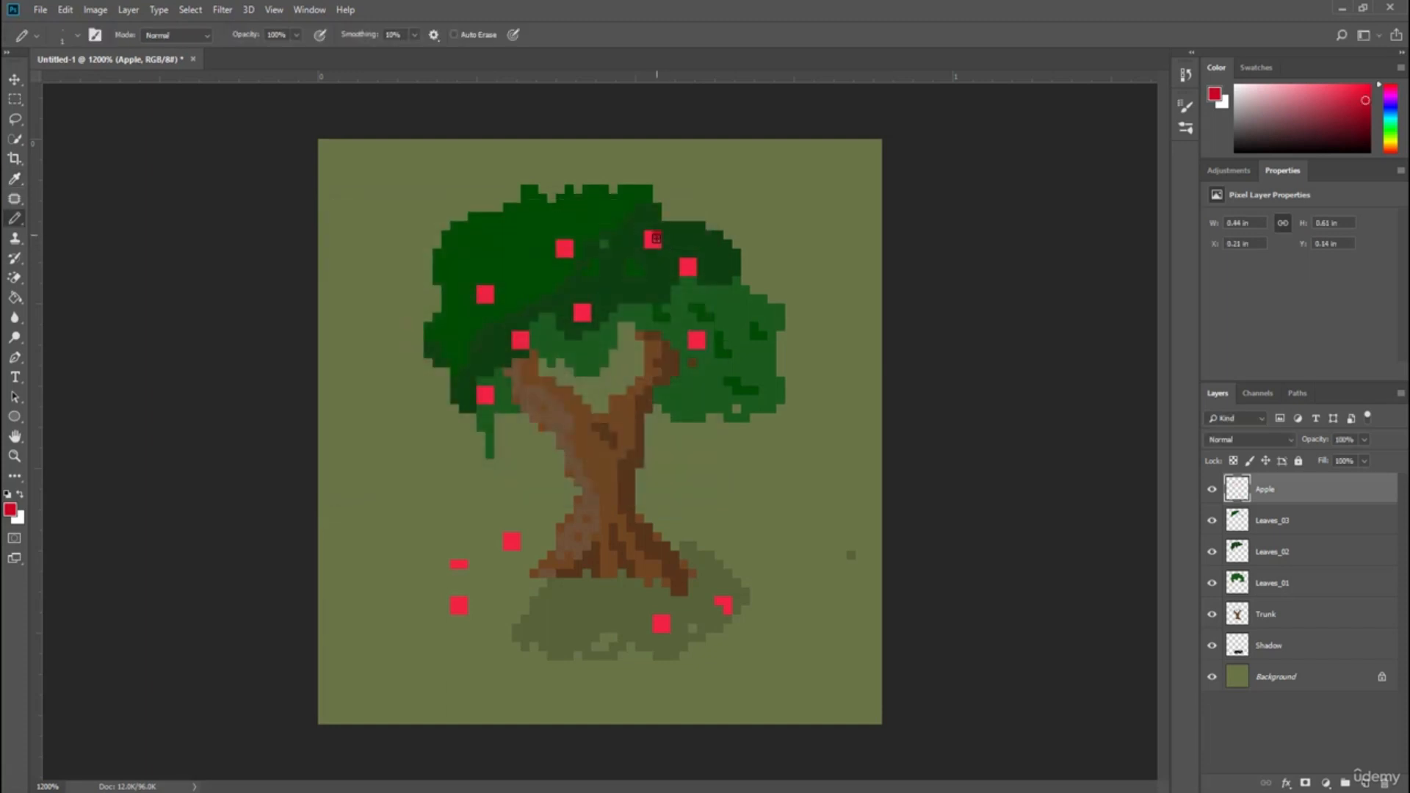
Shade one side of each apple, on the tree and on the ground, with the darker red.
left_click(693, 263)
left_click(693, 271)
left_click(569, 244)
left_click(569, 252)
left_click(586, 308)
left_click(586, 317)
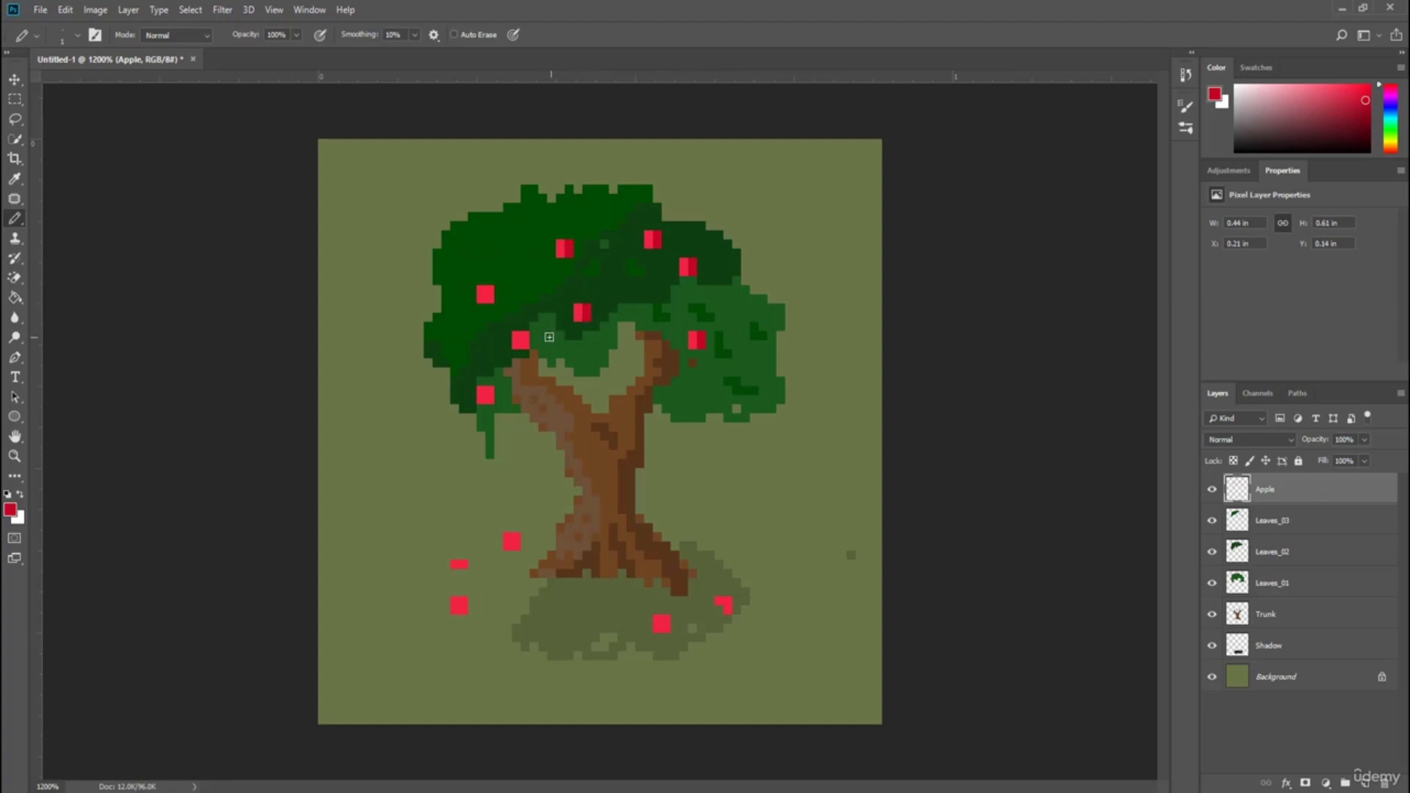
left_click(525, 335)
left_click(526, 344)
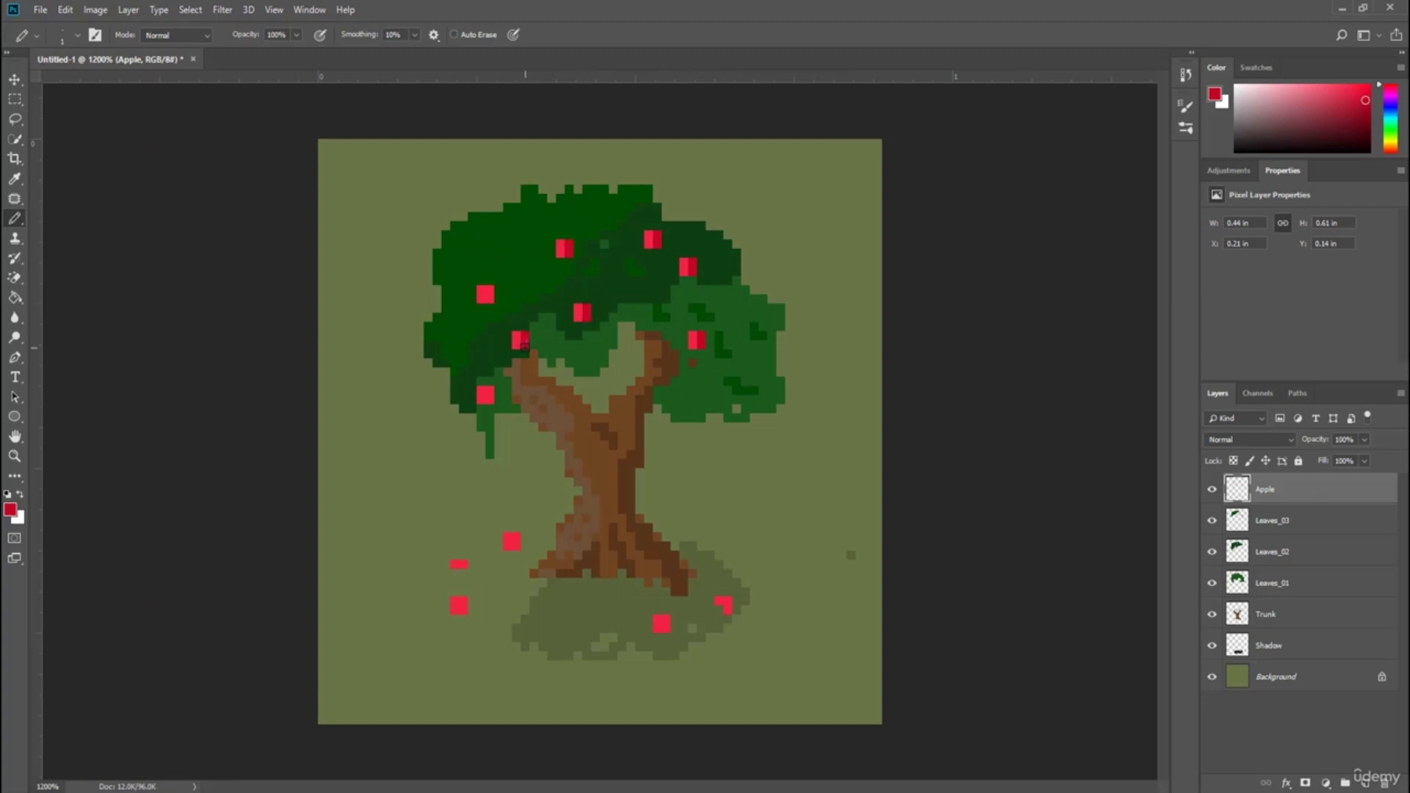
left_click(489, 290)
left_click(489, 299)
left_click(490, 391)
left_click(490, 400)
left_click(517, 537)
left_click(517, 547)
left_click(665, 619)
left_click(665, 629)
left_click(725, 604)
left_click(463, 600)
left_click(463, 610)
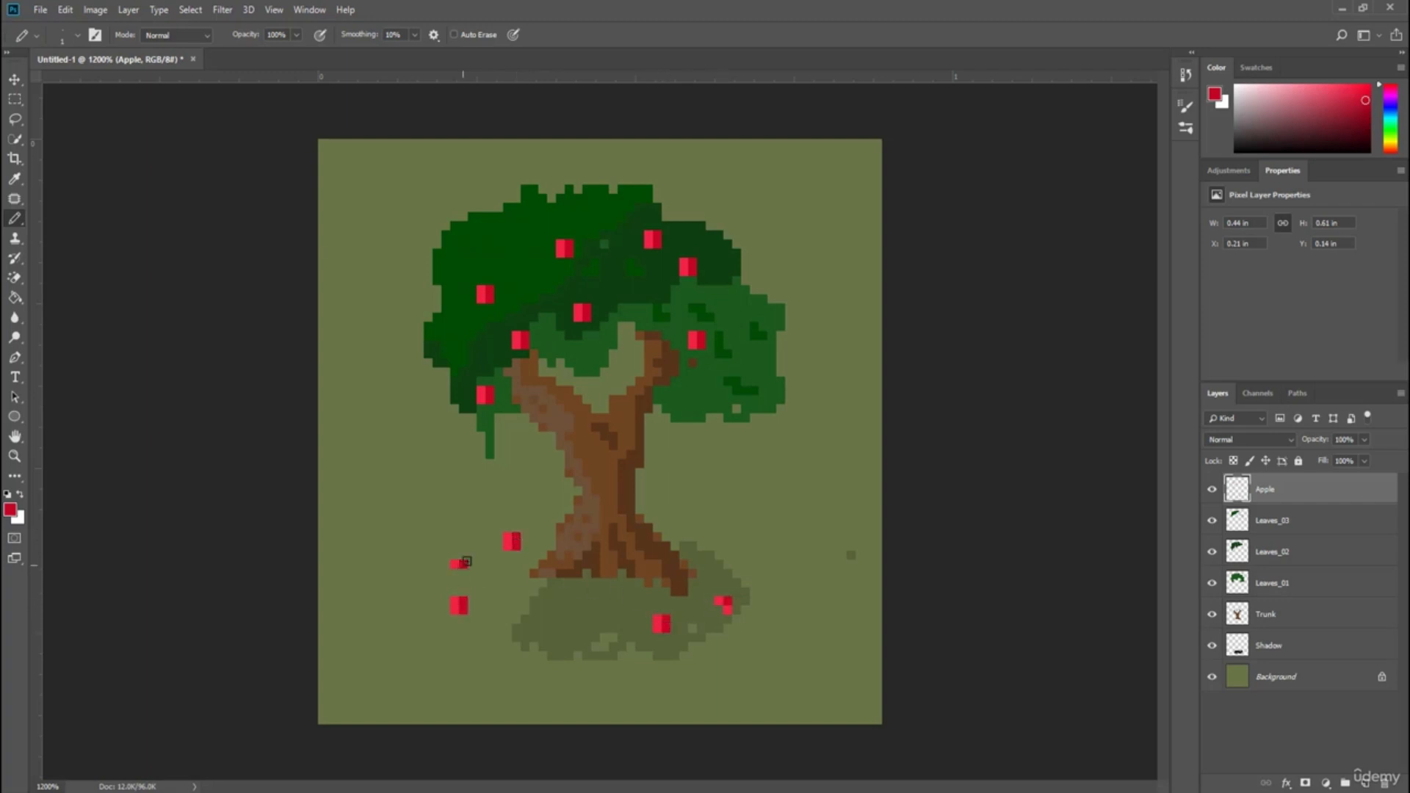
Set the foreground color to pure red ff0000.
left_click(10, 509)
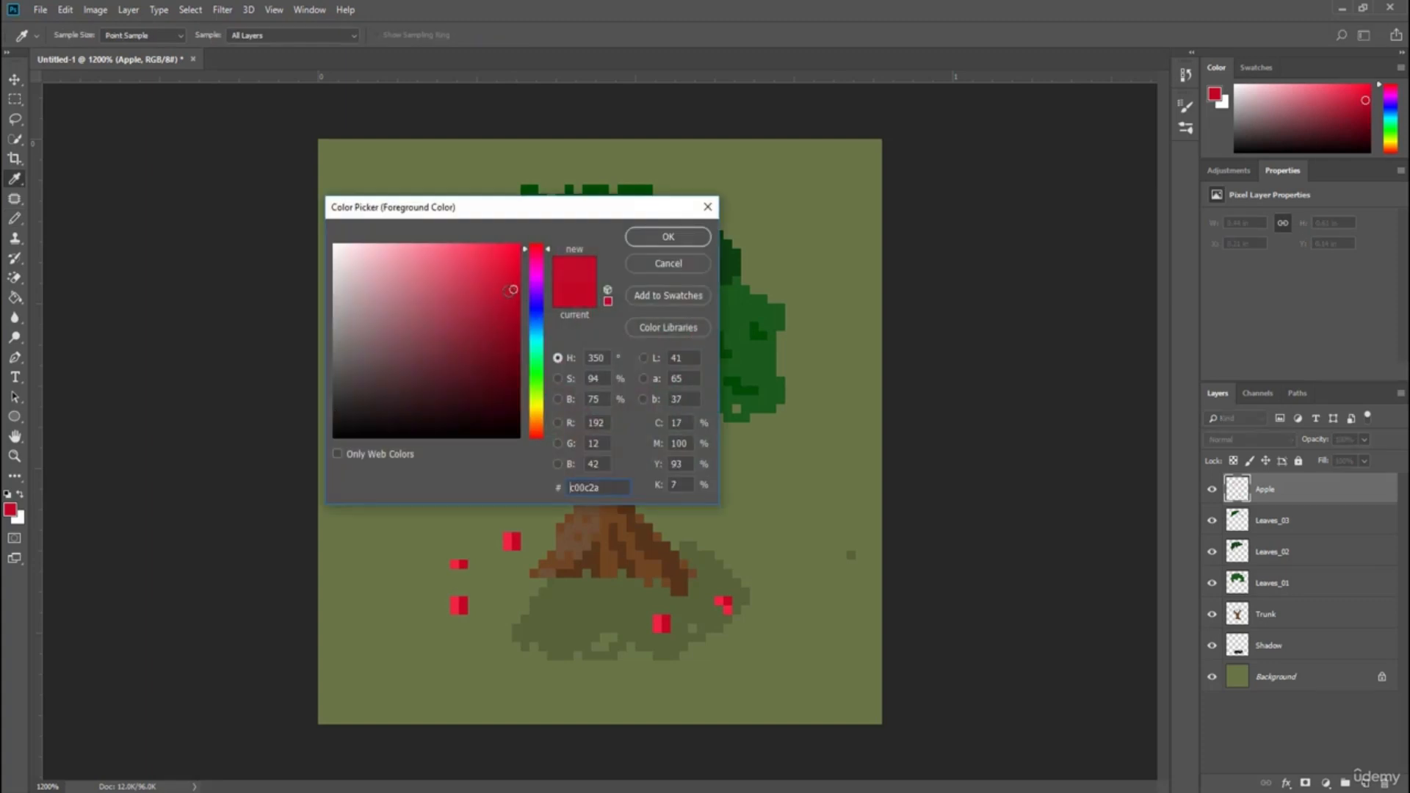
mouse_move(508, 291)
left_mouse_down()
mouse_move(519, 247)
mouse_move(533, 232)
mouse_move(550, 243)
left_mouse_up()
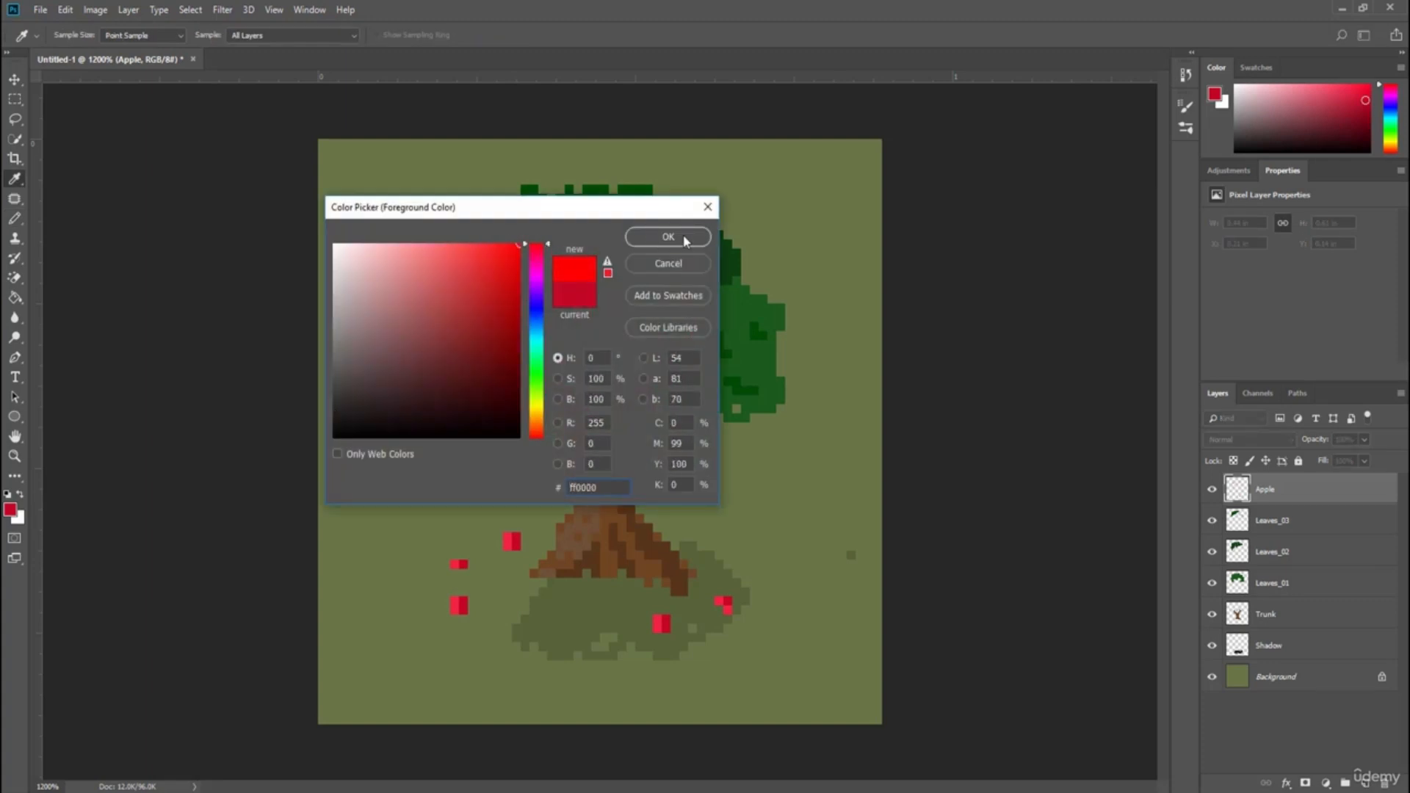
left_click(669, 237)
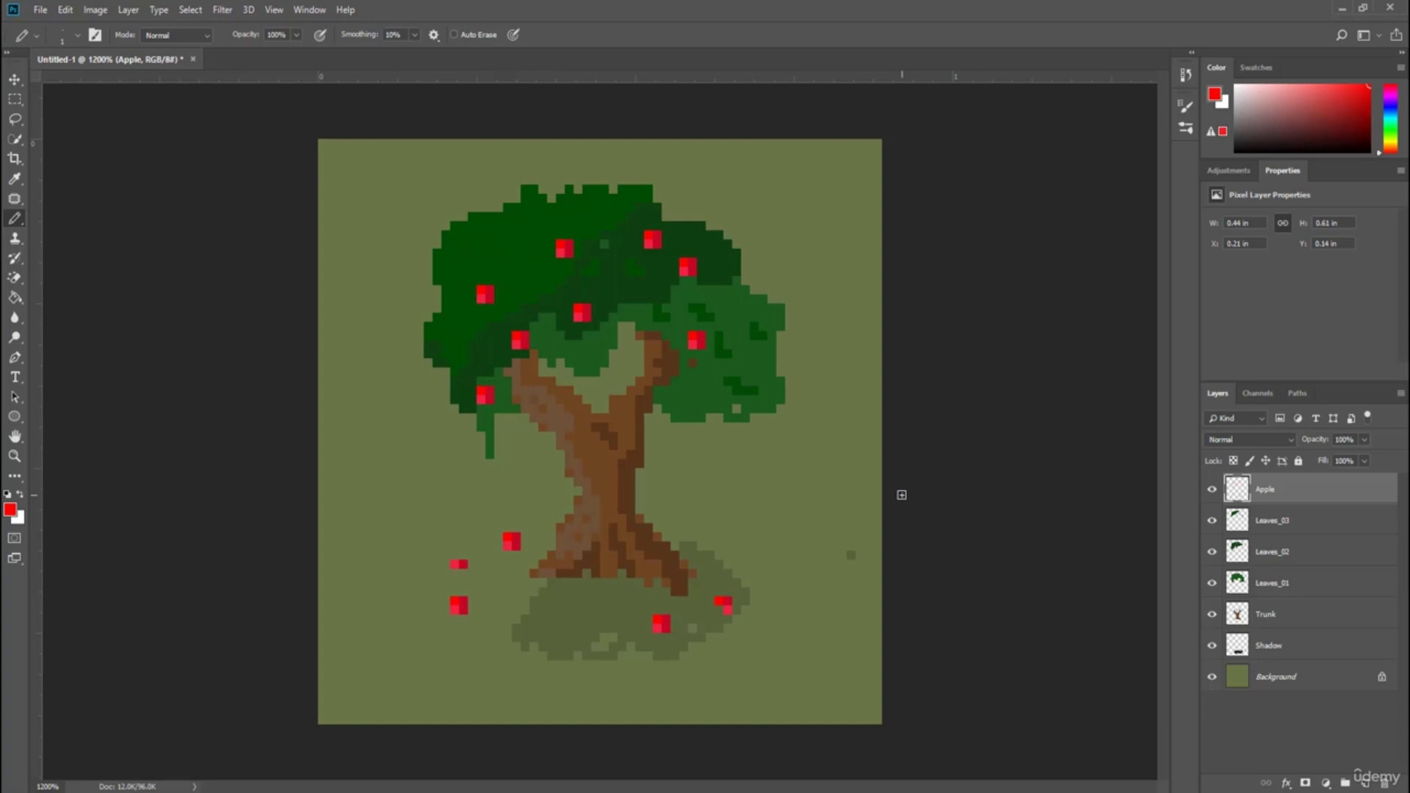
key("ctrl+minus")
key("ctrl+minus")
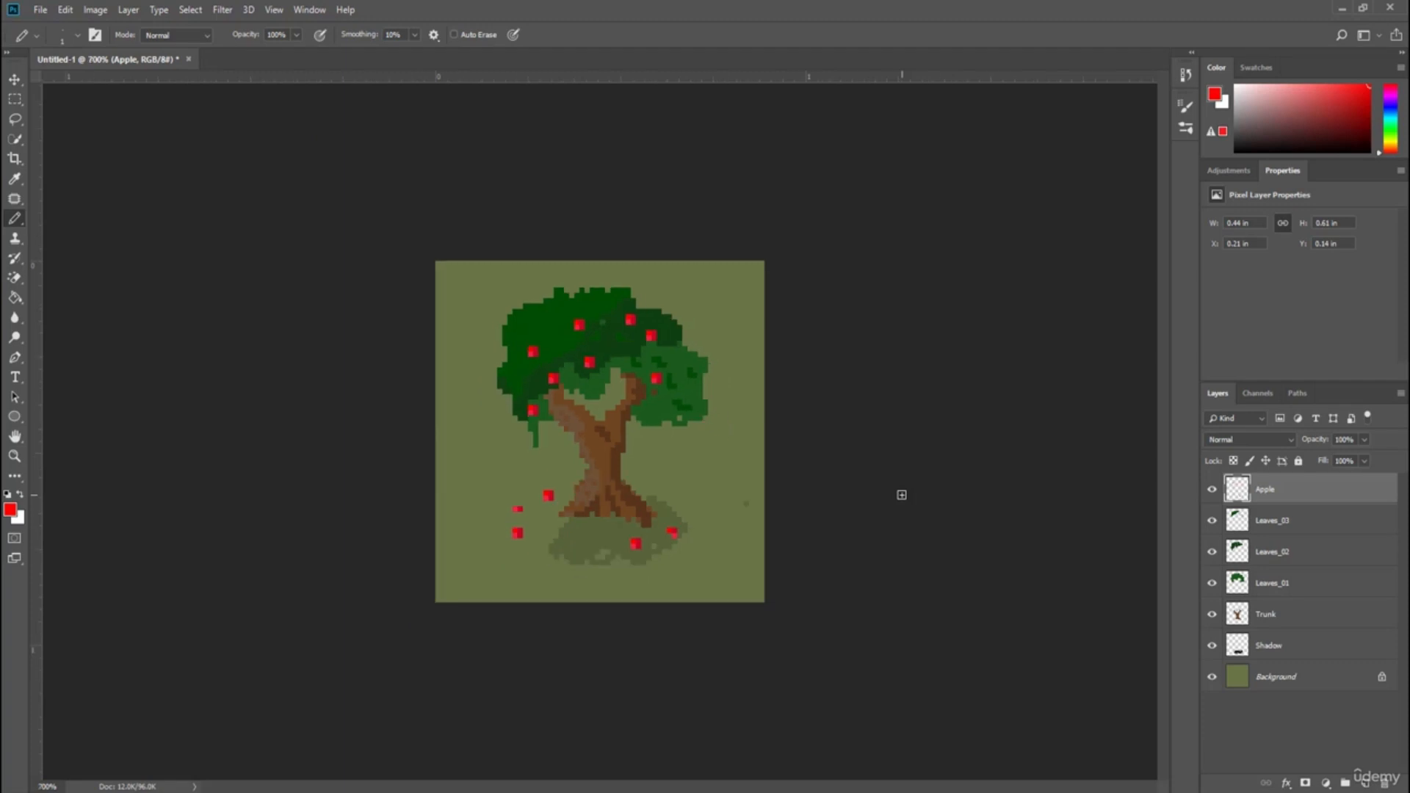
key("ctrl+minus")
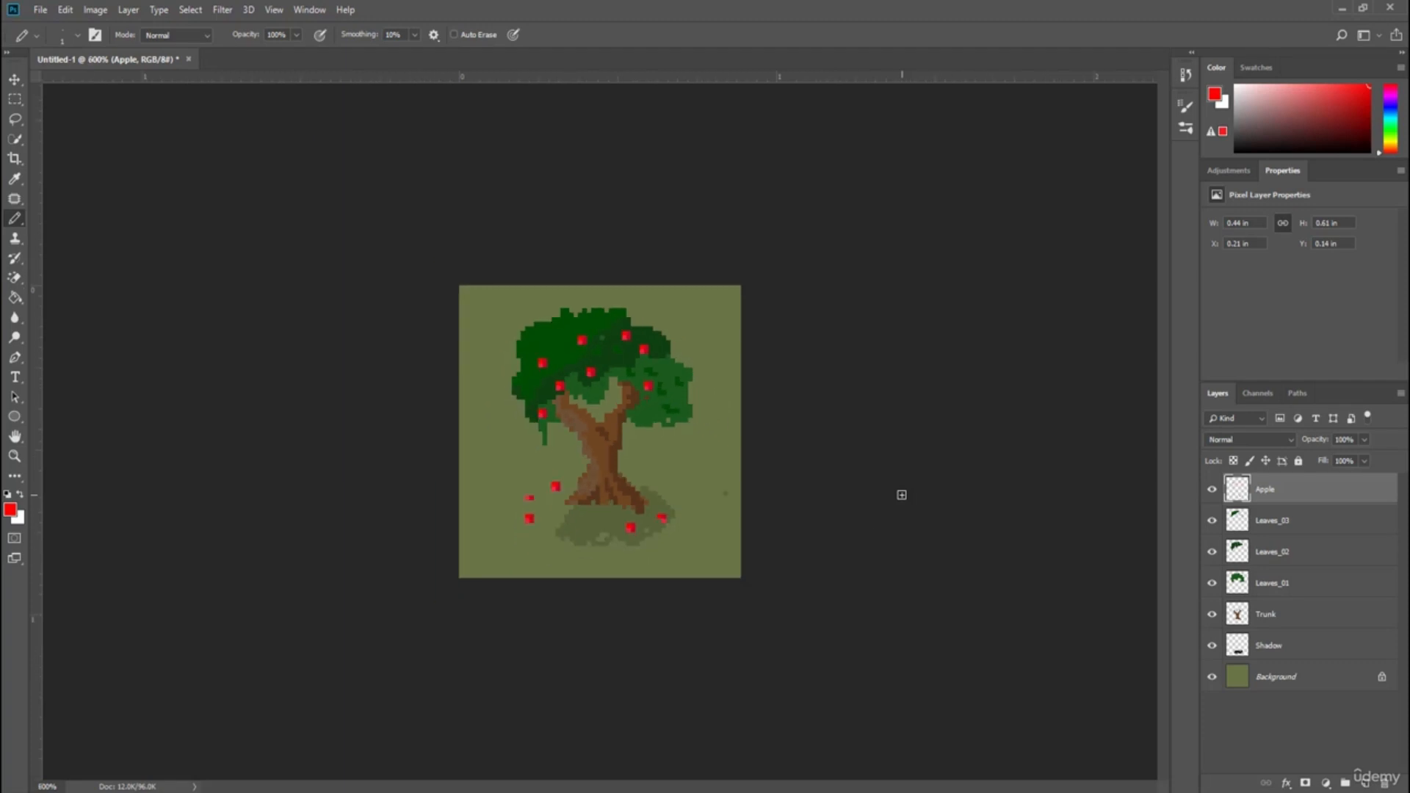